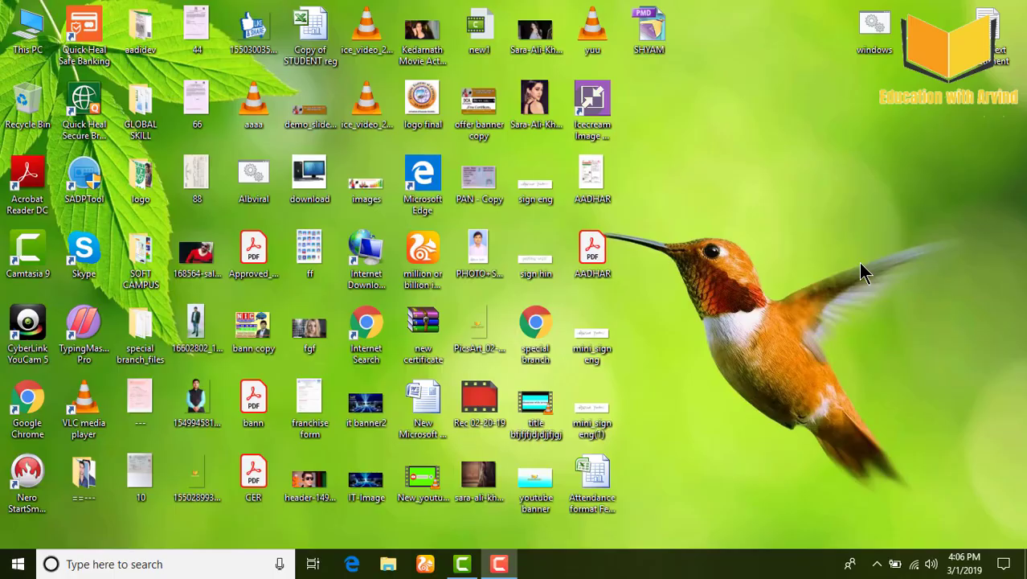
Refresh the desktop repeatedly from its right-click menu.
{"action": "right_click", "coordinate": [676, 101]}
{"action": "left_click", "coordinate": [697, 147]}
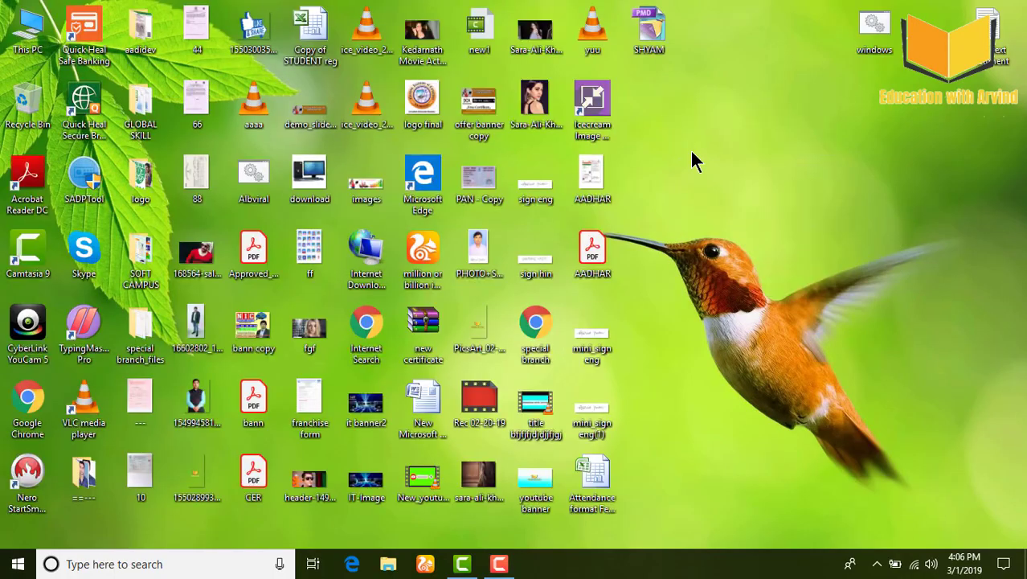
{"action": "right_click", "coordinate": [661, 115]}
{"action": "left_click", "coordinate": [695, 156]}
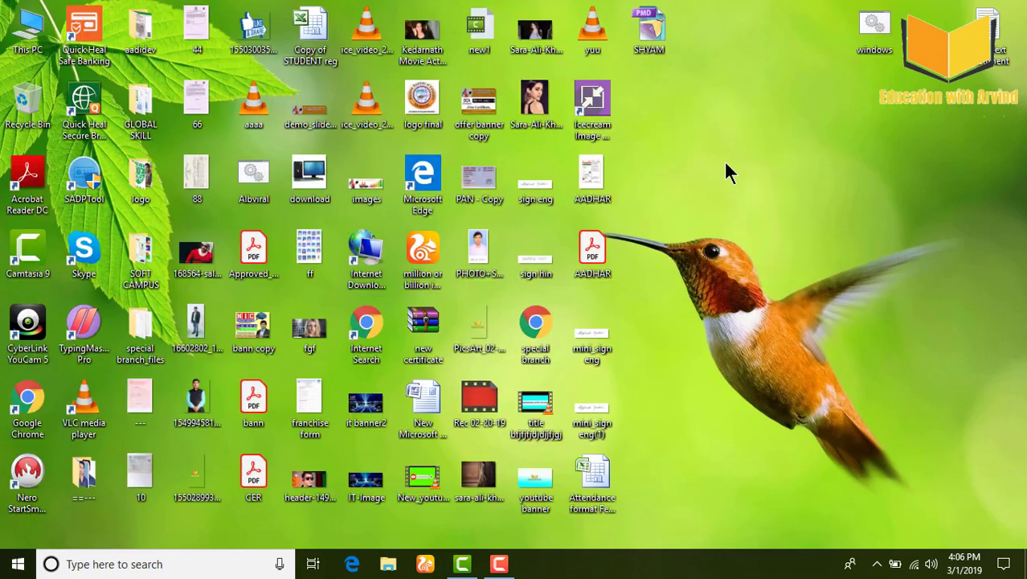
{"action": "right_click", "coordinate": [682, 122]}
{"action": "left_click", "coordinate": [724, 165]}
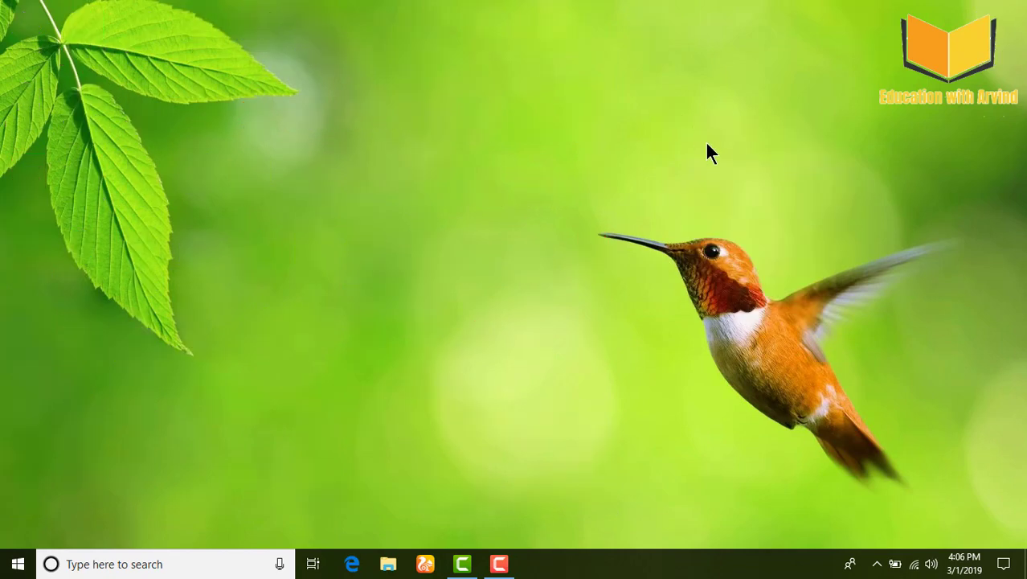
{"action": "right_click", "coordinate": [679, 115]}
{"action": "left_click", "coordinate": [701, 157]}
{"action": "right_click", "coordinate": [680, 125]}
{"action": "left_click", "coordinate": [716, 165]}
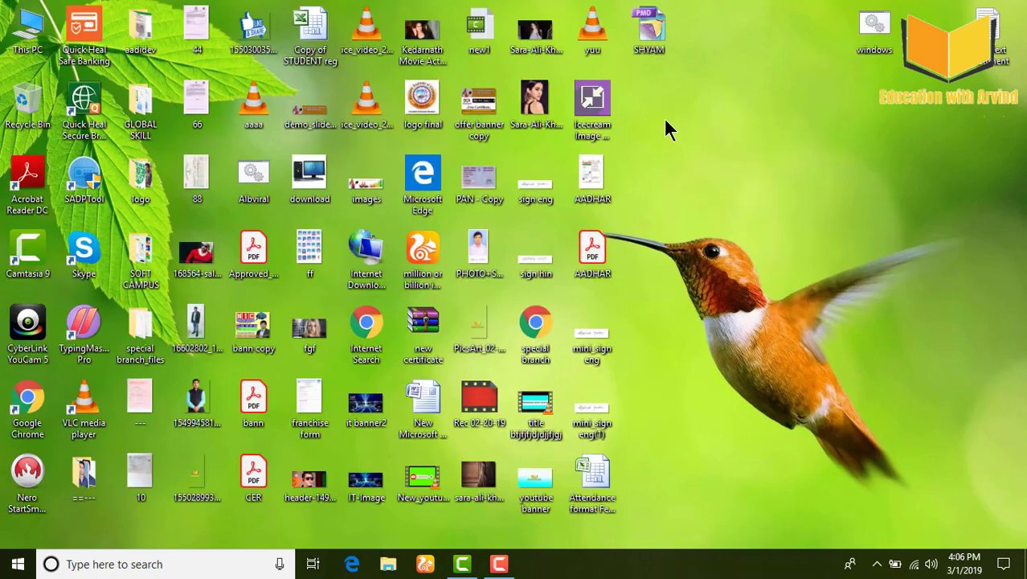
{"action": "right_click", "coordinate": [665, 121]}
{"action": "left_click", "coordinate": [691, 163]}
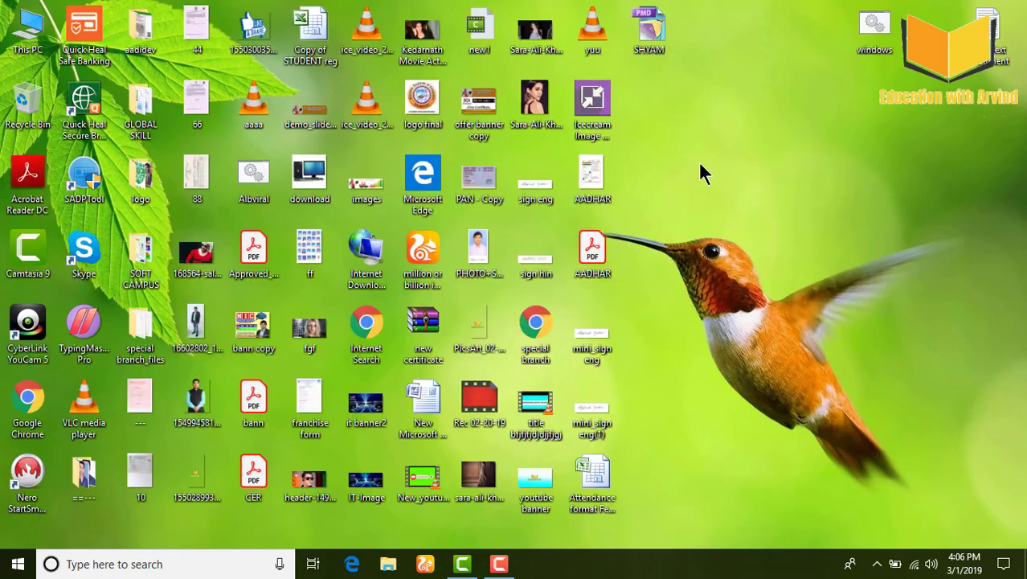
{"action": "right_click", "coordinate": [652, 122]}
{"action": "left_click", "coordinate": [701, 163]}
{"action": "right_click", "coordinate": [676, 121]}
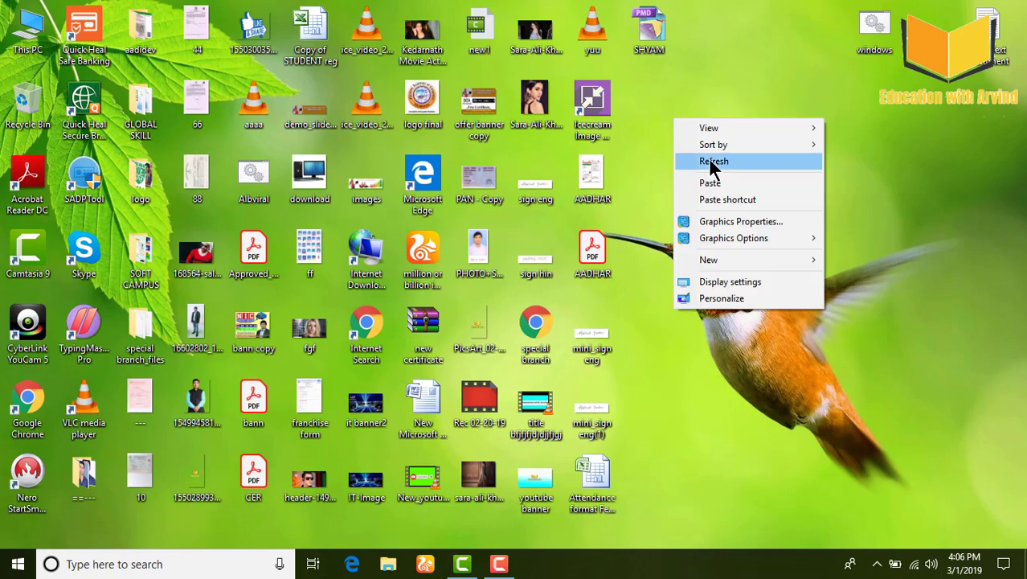
{"action": "left_click", "coordinate": [713, 164]}
{"action": "right_click", "coordinate": [664, 88]}
{"action": "left_click", "coordinate": [701, 132]}
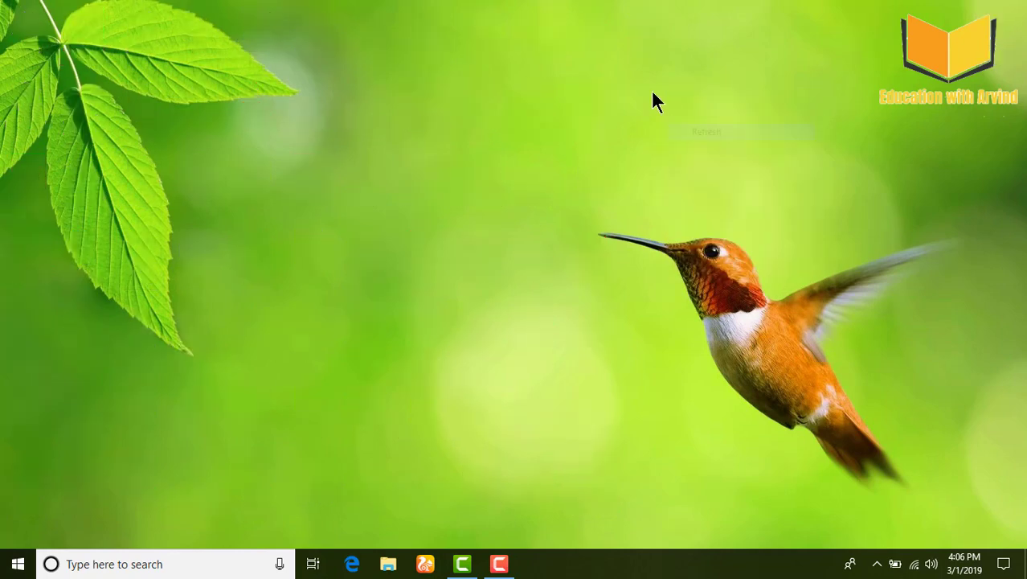
{"action": "right_click", "coordinate": [654, 93]}
{"action": "left_click", "coordinate": [690, 134]}
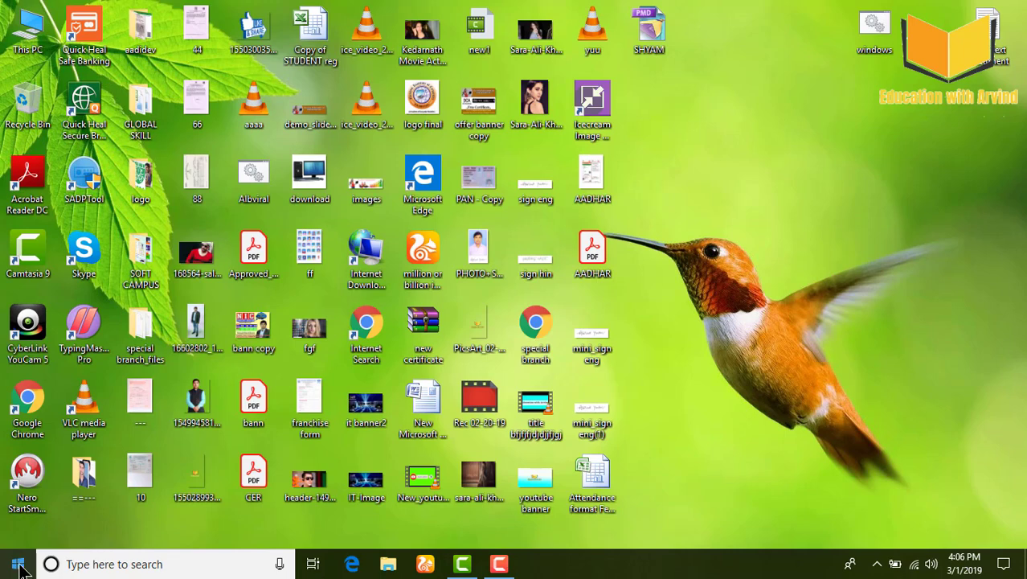
Launch Microsoft Office Excel 2007 from the Start menu's Microsoft Office group.
{"action": "left_click", "coordinate": [17, 568]}
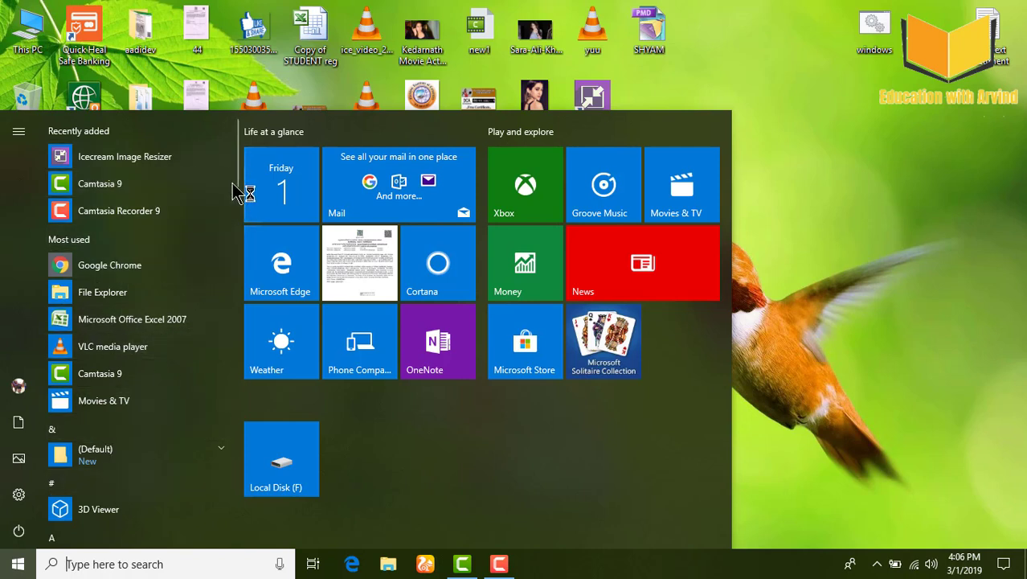
{"action": "left_click_drag", "start_coordinate": [239, 164], "coordinate": [241, 278]}
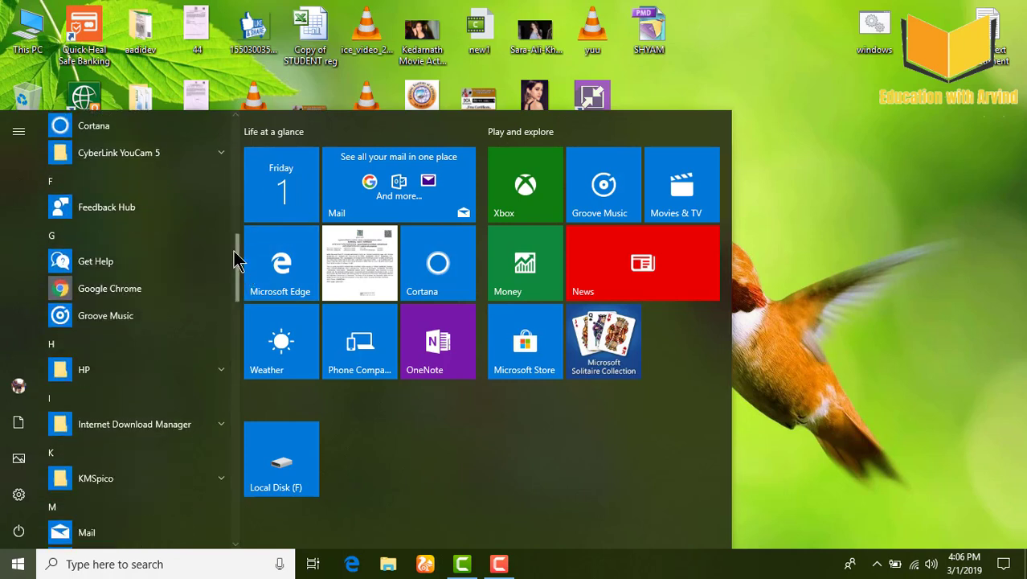
{"action": "mouse_move", "coordinate": [233, 259]}
{"action": "left_mouse_down"}
{"action": "mouse_move", "coordinate": [238, 296]}
{"action": "mouse_move", "coordinate": [227, 326]}
{"action": "left_mouse_up"}
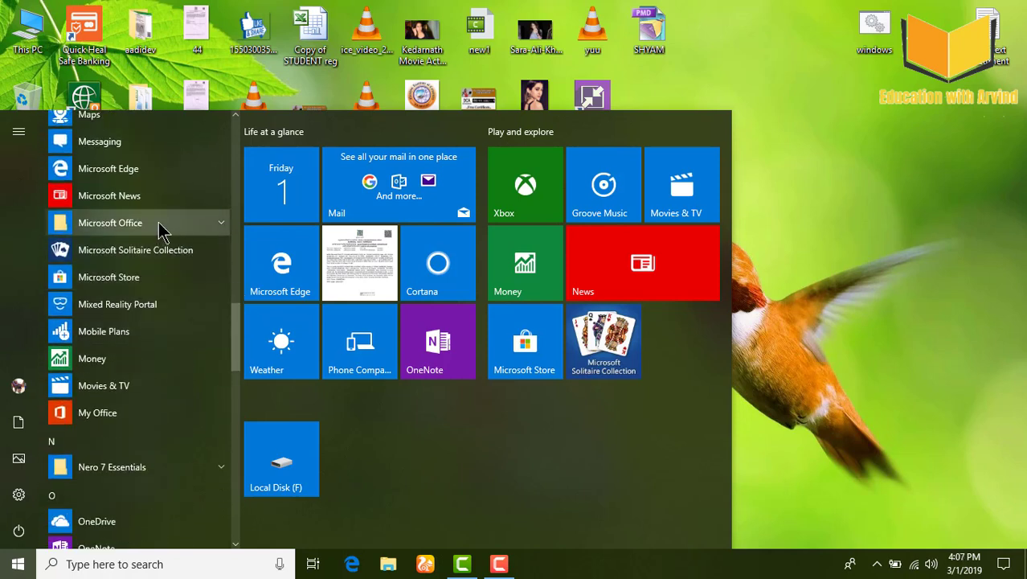
{"action": "left_click", "coordinate": [212, 223]}
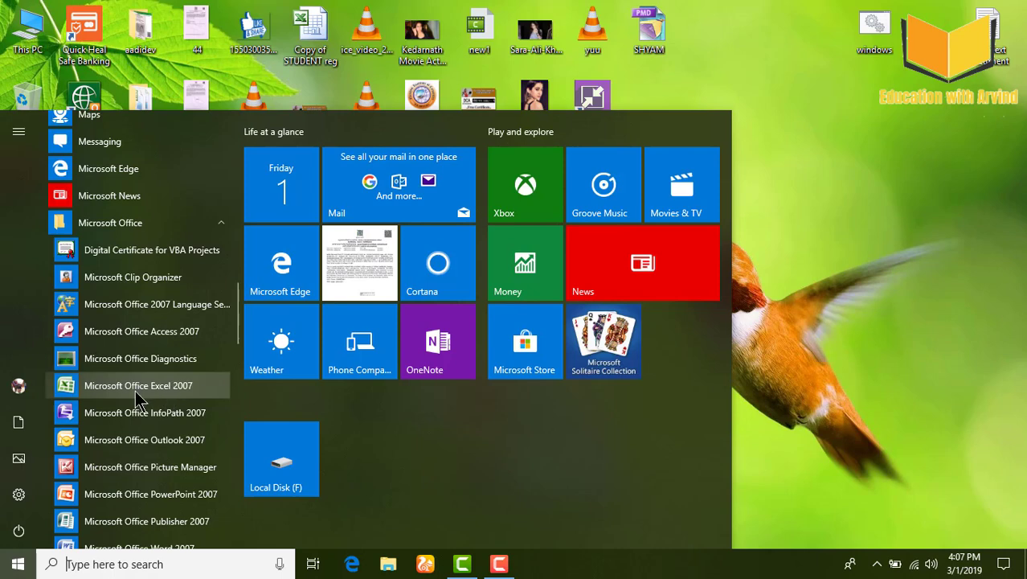
{"action": "left_click", "coordinate": [172, 387]}
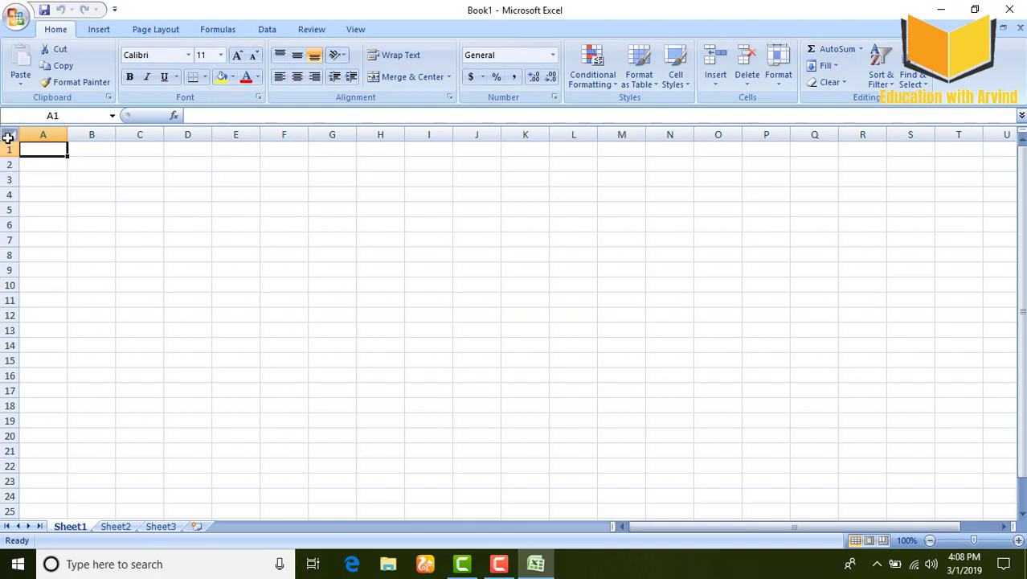
Apply All Borders to the entire worksheet.
{"action": "left_click", "coordinate": [12, 135]}
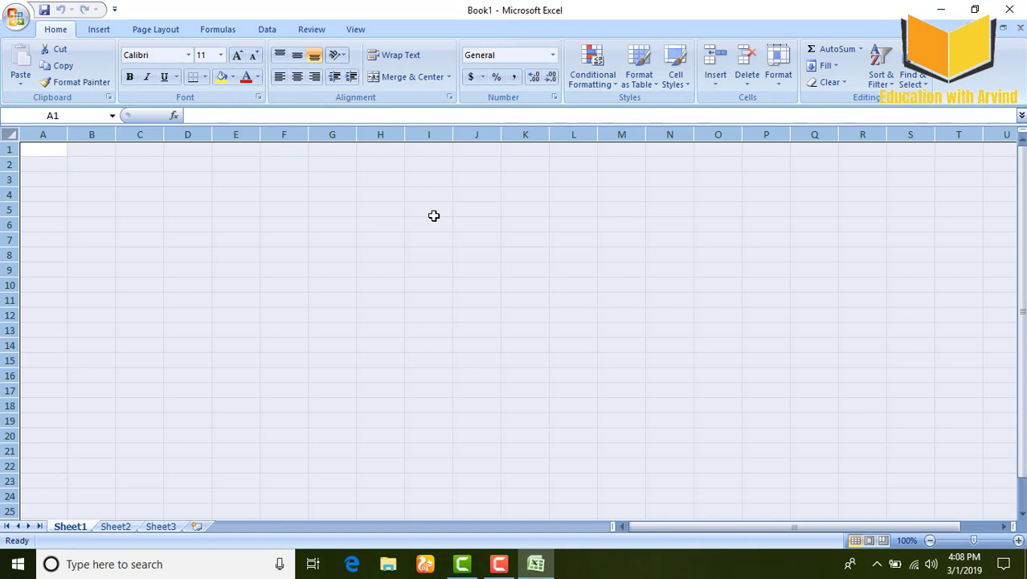
{"action": "left_click", "coordinate": [206, 76]}
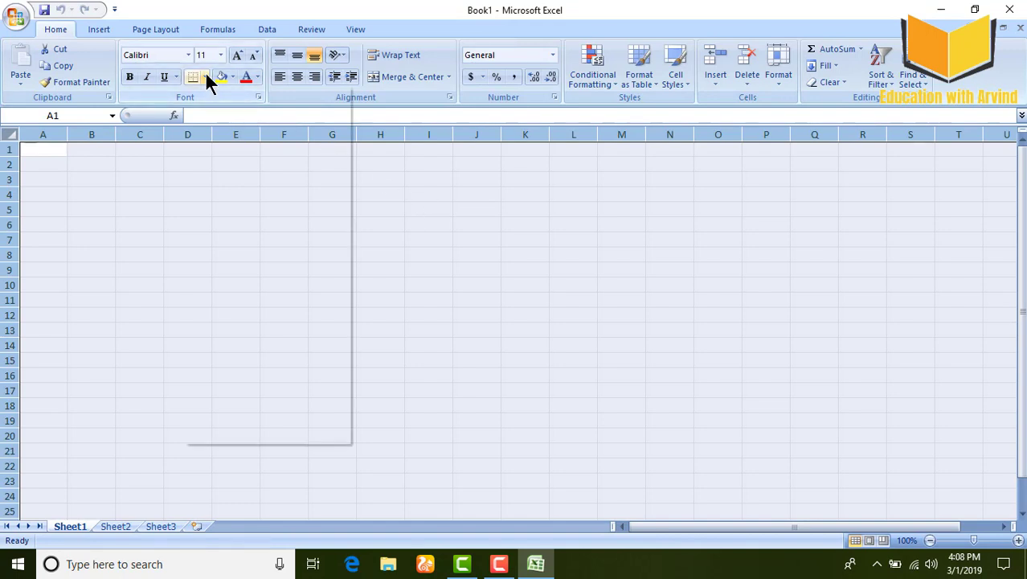
{"action": "left_click", "coordinate": [223, 201]}
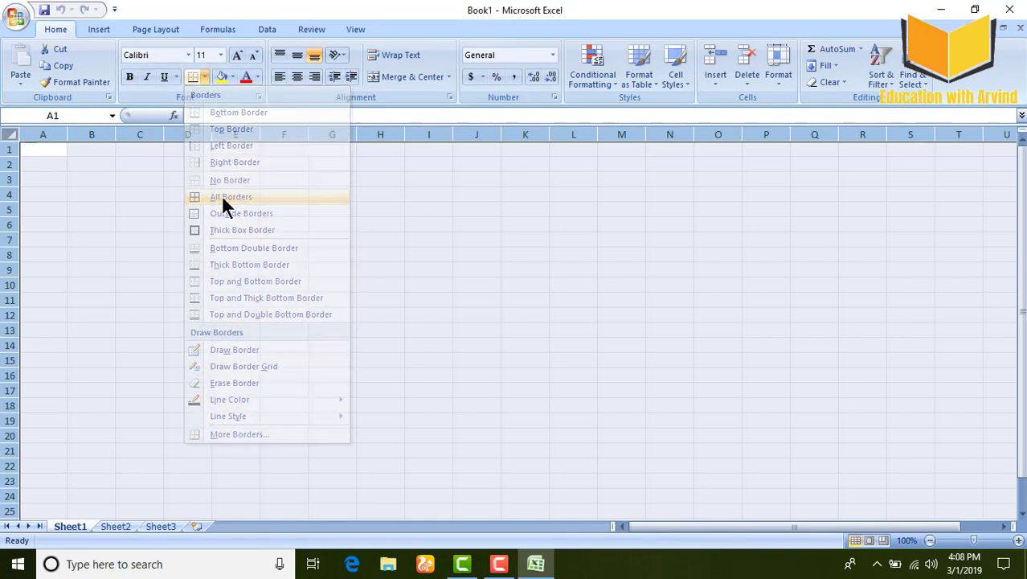
{"action": "left_click", "coordinate": [280, 238]}
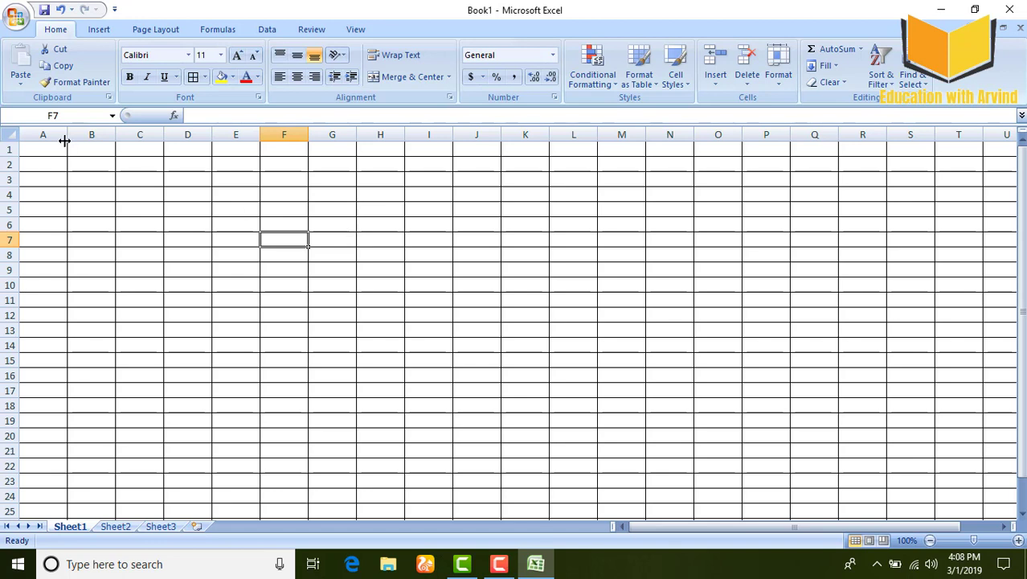
Widen all columns to 10.86 and raise all rows to 20.25 height.
{"action": "left_click", "coordinate": [10, 134]}
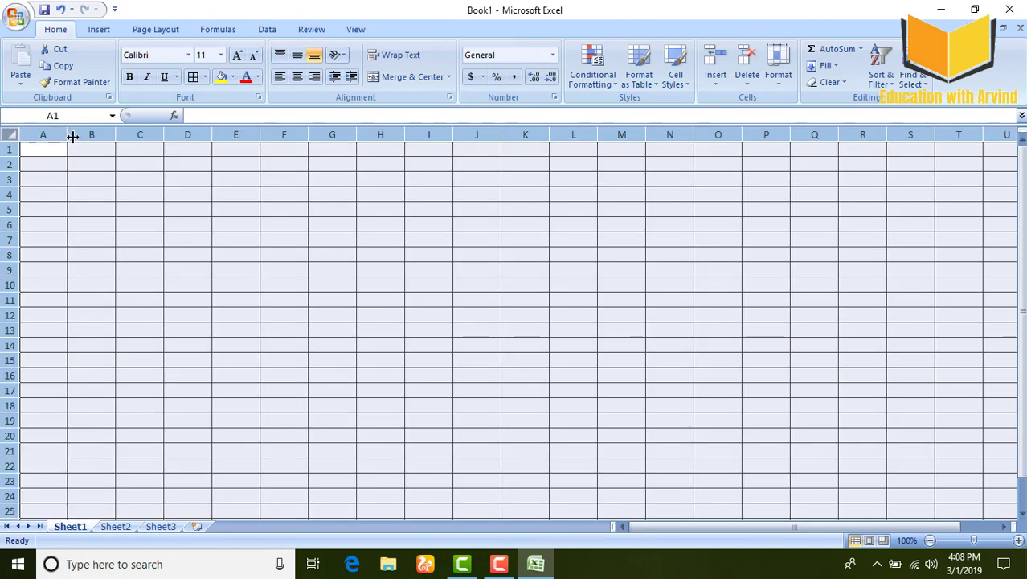
{"action": "left_click_drag", "start_coordinate": [69, 134], "coordinate": [86, 136]}
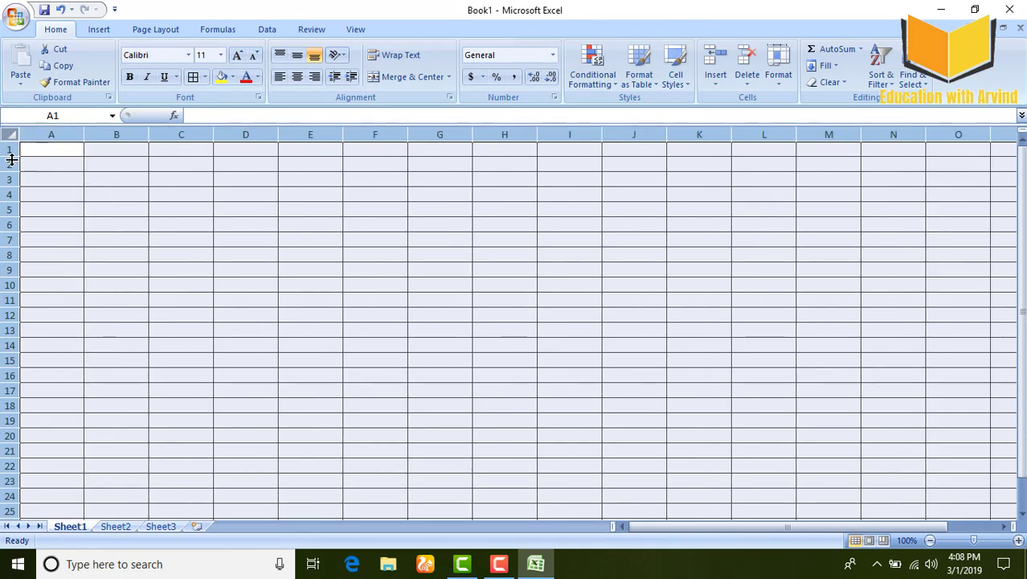
{"action": "left_click_drag", "start_coordinate": [11, 159], "coordinate": [12, 163]}
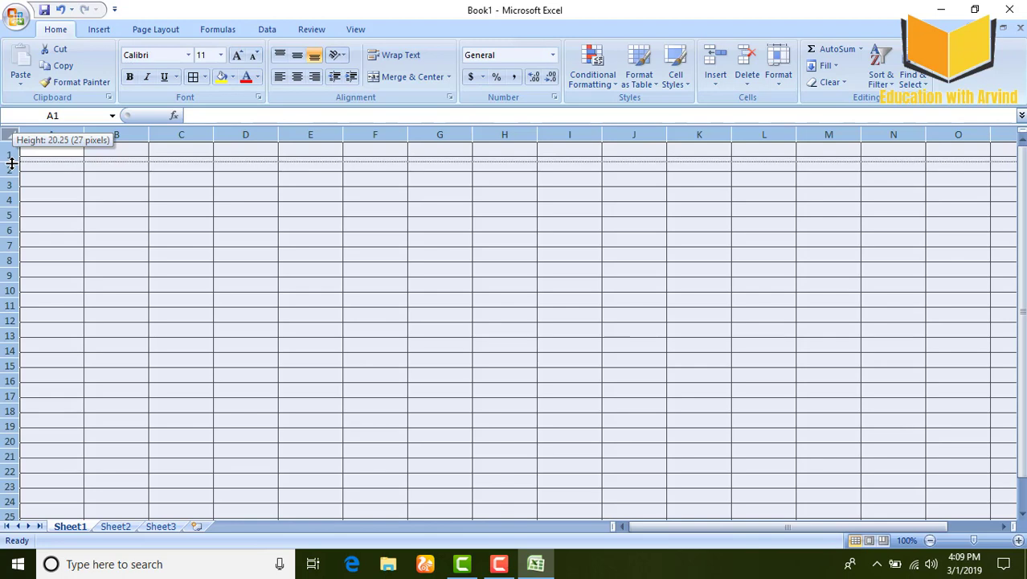
{"action": "left_click", "coordinate": [349, 273]}
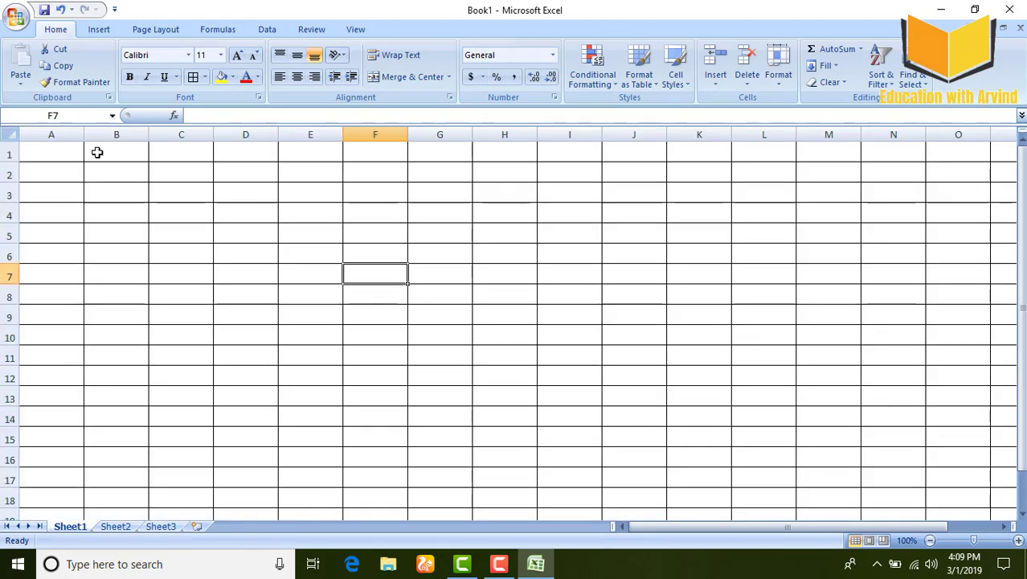
{"action": "left_click", "coordinate": [64, 152]}
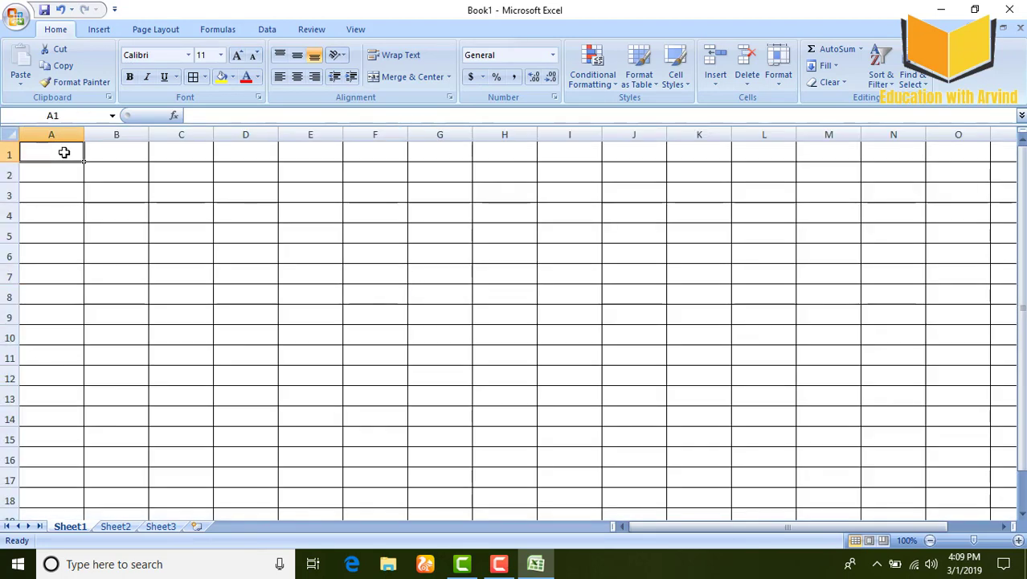
Enter NAME in A1, bold row 1, and centre all cells horizontally and vertically.
{"action": "type", "text": "NAME"}
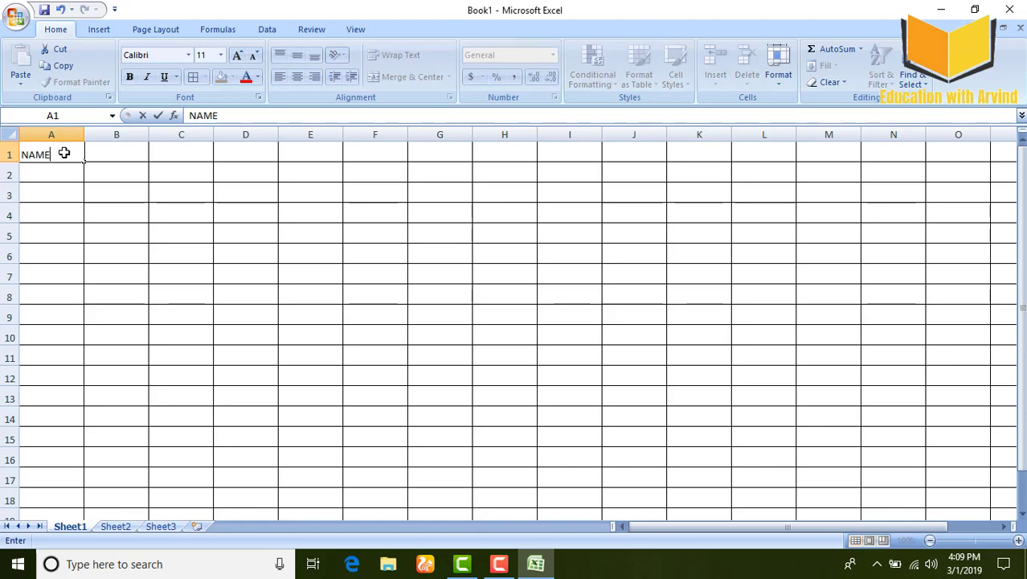
{"action": "left_click", "coordinate": [101, 195]}
{"action": "left_click", "coordinate": [12, 134]}
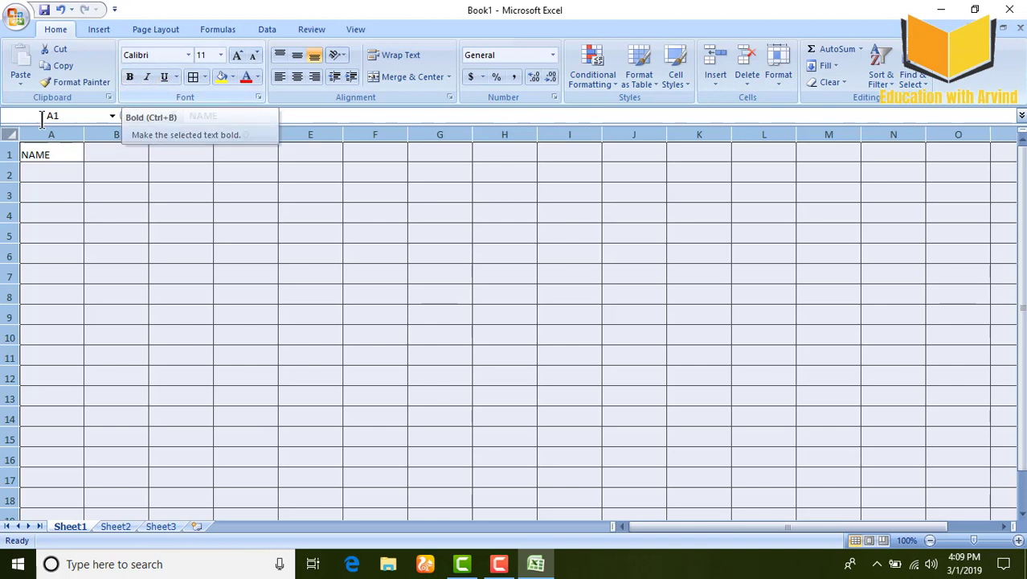
{"action": "left_click", "coordinate": [12, 154]}
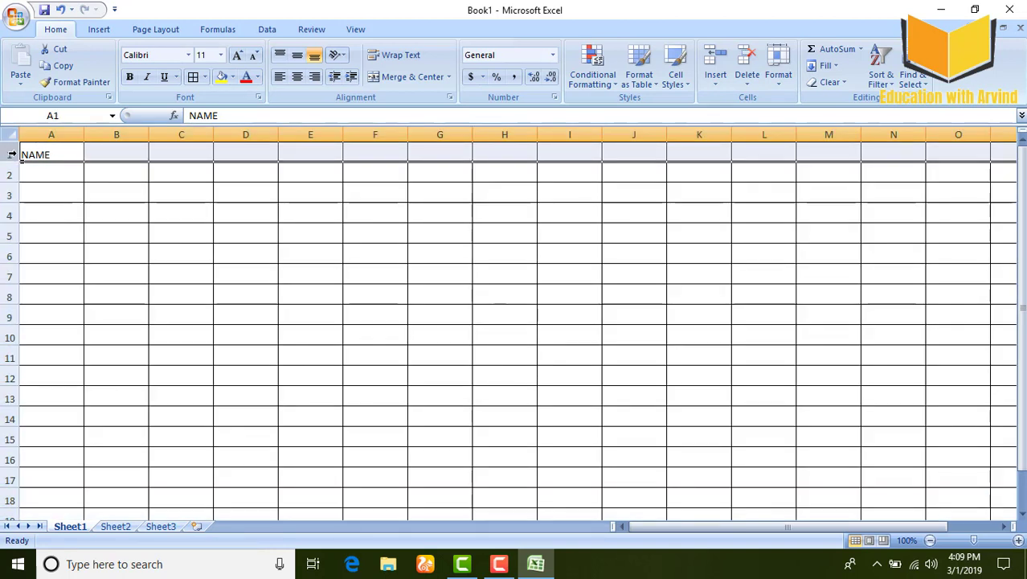
{"action": "left_click", "coordinate": [130, 77]}
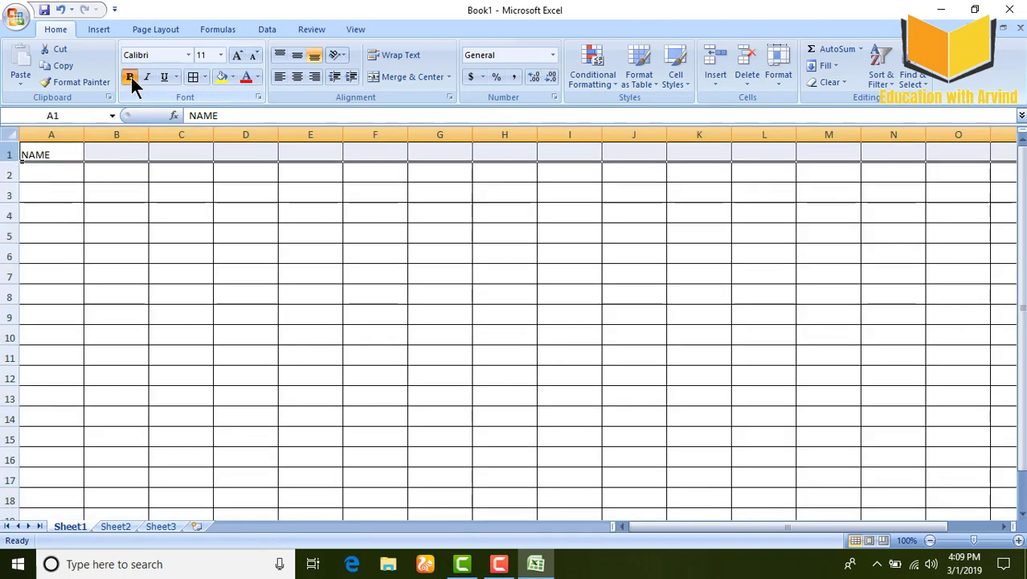
{"action": "left_click", "coordinate": [40, 158]}
{"action": "left_click", "coordinate": [12, 135]}
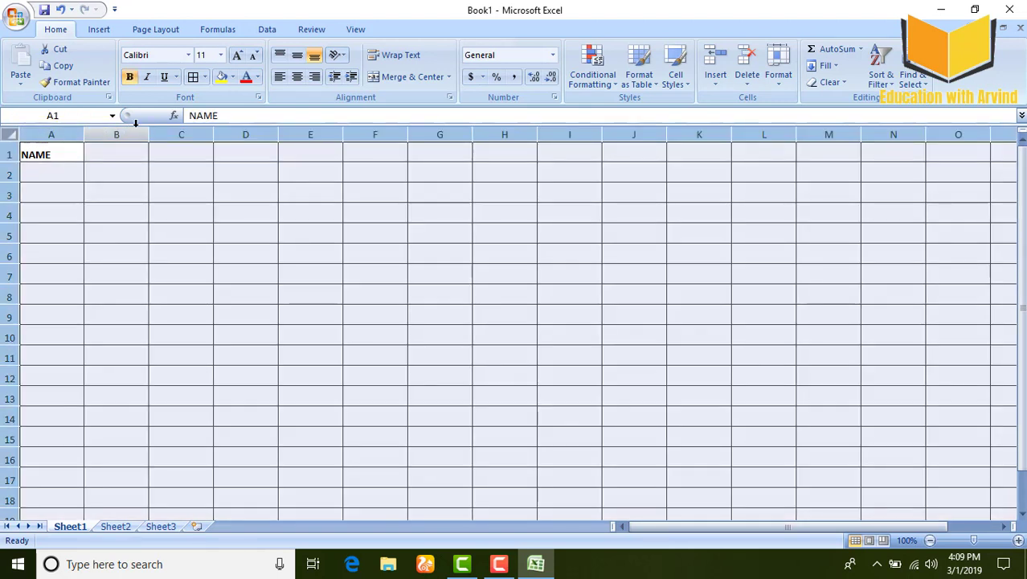
{"action": "left_click", "coordinate": [299, 54]}
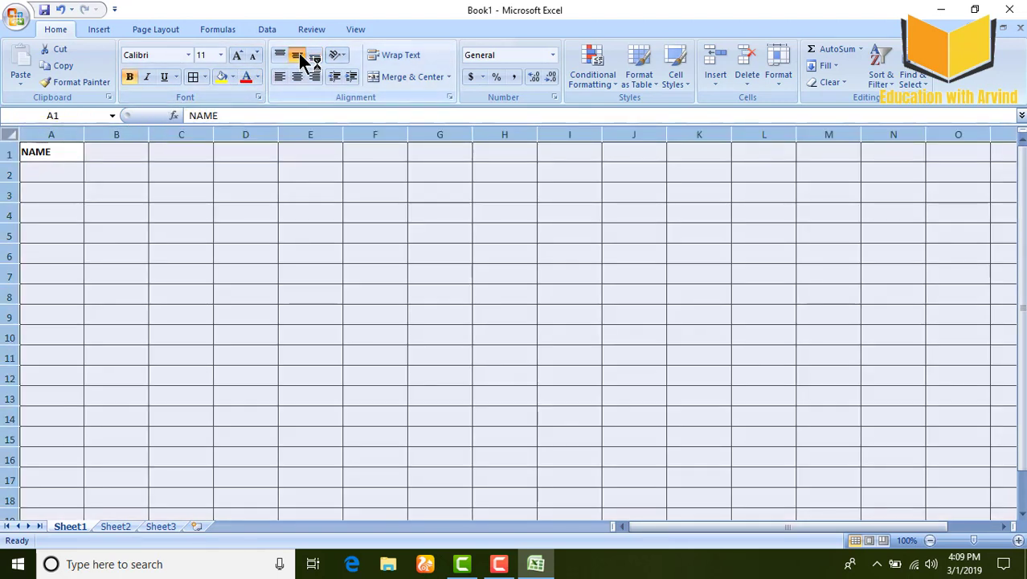
{"action": "left_click", "coordinate": [291, 79]}
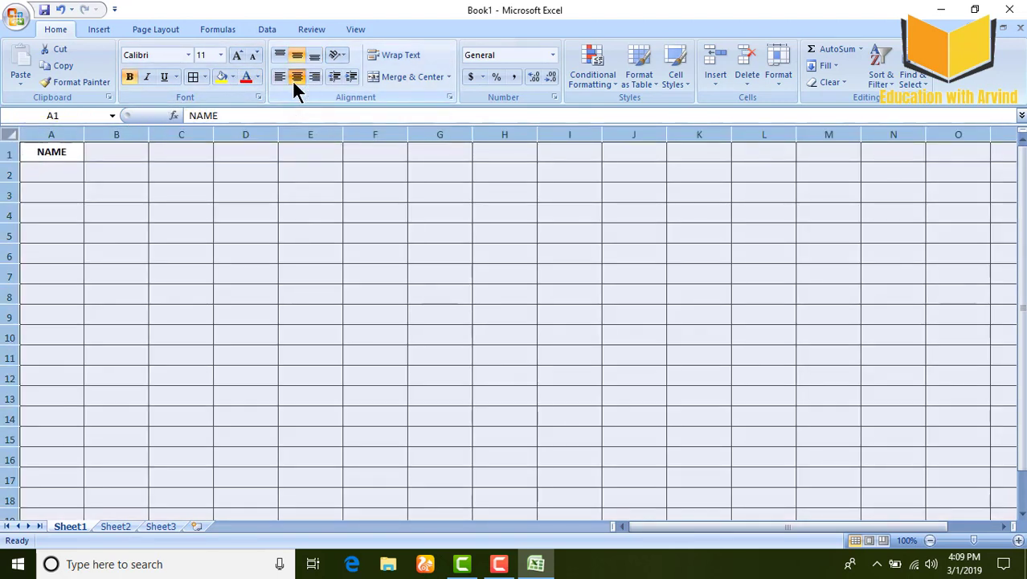
Enter the subject headings PHY, CHE, MATH and ENG in B1 to E1.
{"action": "left_click", "coordinate": [118, 151]}
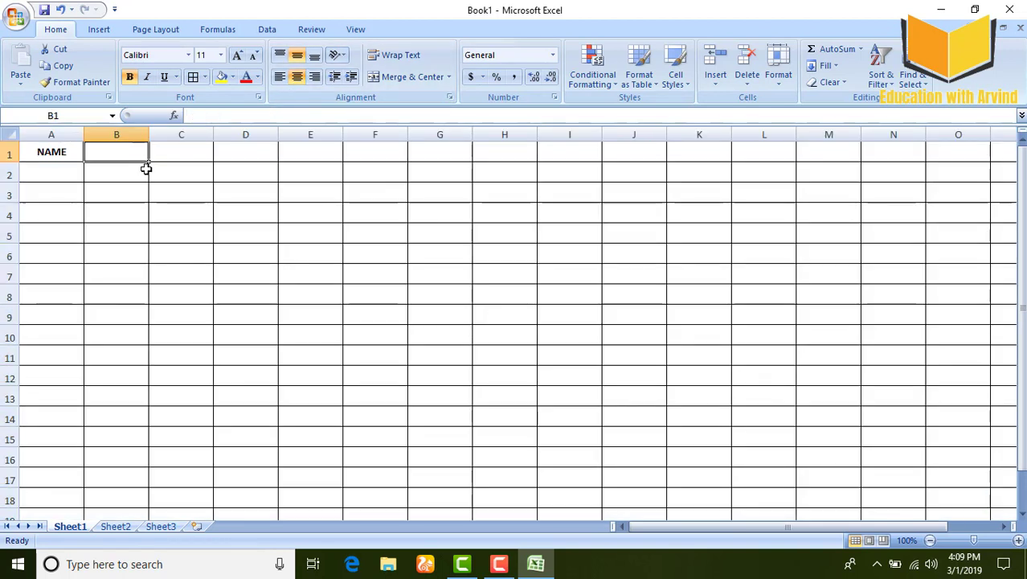
{"action": "type", "text": "PH"}
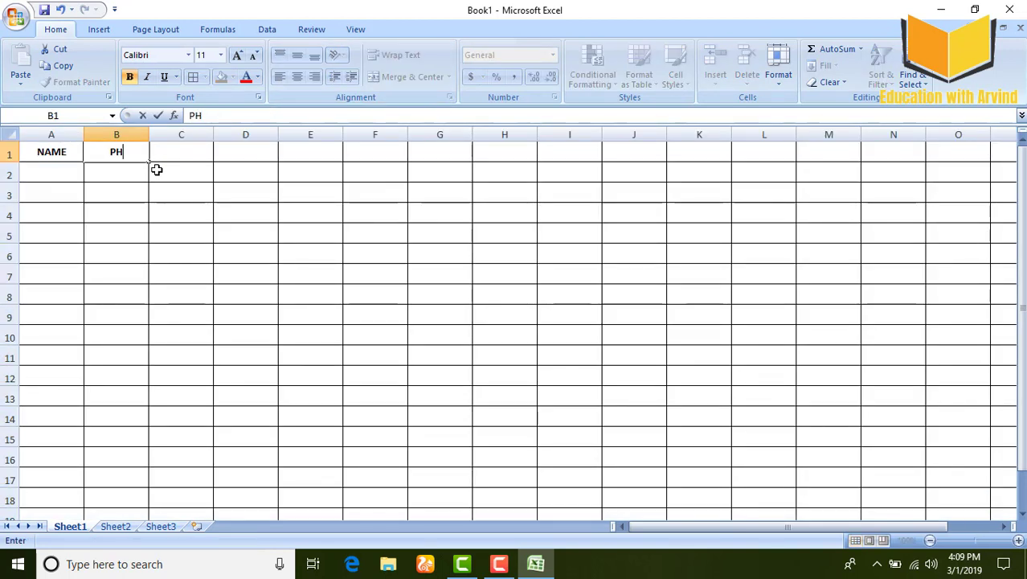
{"action": "type", "text": "E"}
{"action": "key", "text": "BackSpace"}
{"action": "type", "text": "Y"}
{"action": "key", "text": "Tab"}
{"action": "type", "text": "CHE"}
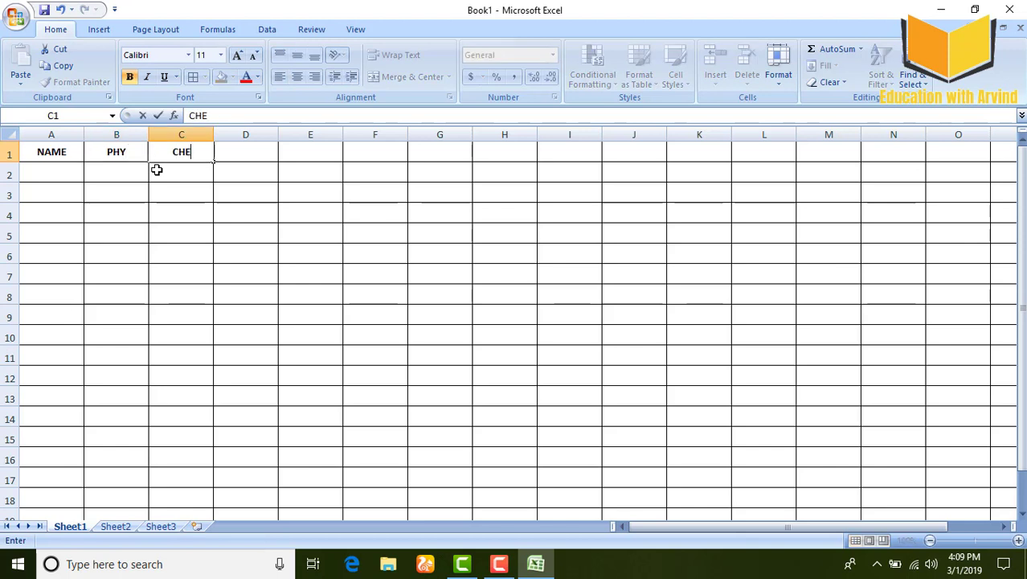
{"action": "key", "text": "Tab"}
{"action": "type", "text": "MATH"}
{"action": "key", "text": "Tab"}
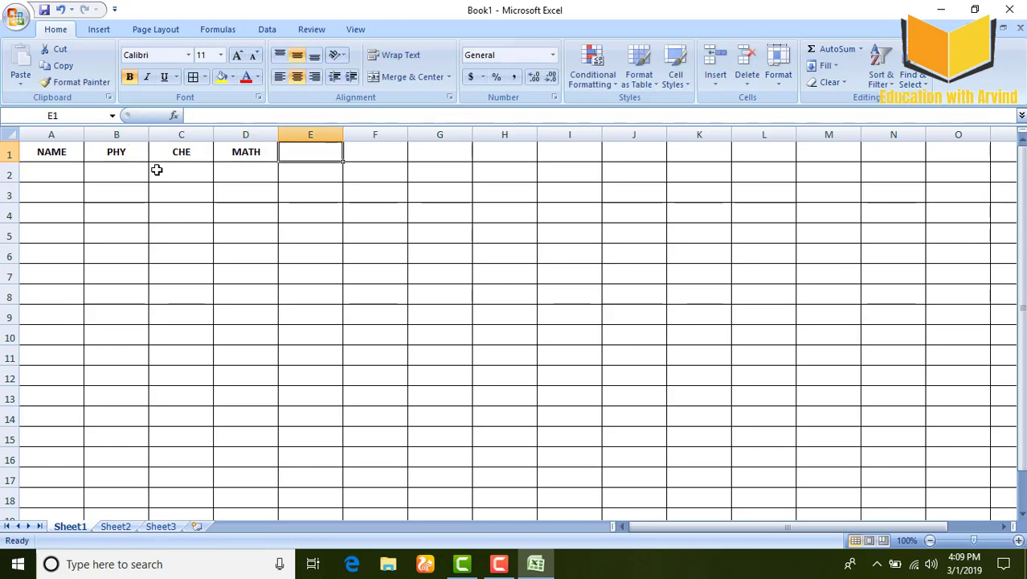
{"action": "type", "text": "ENG"}
{"action": "key", "text": "Tab"}
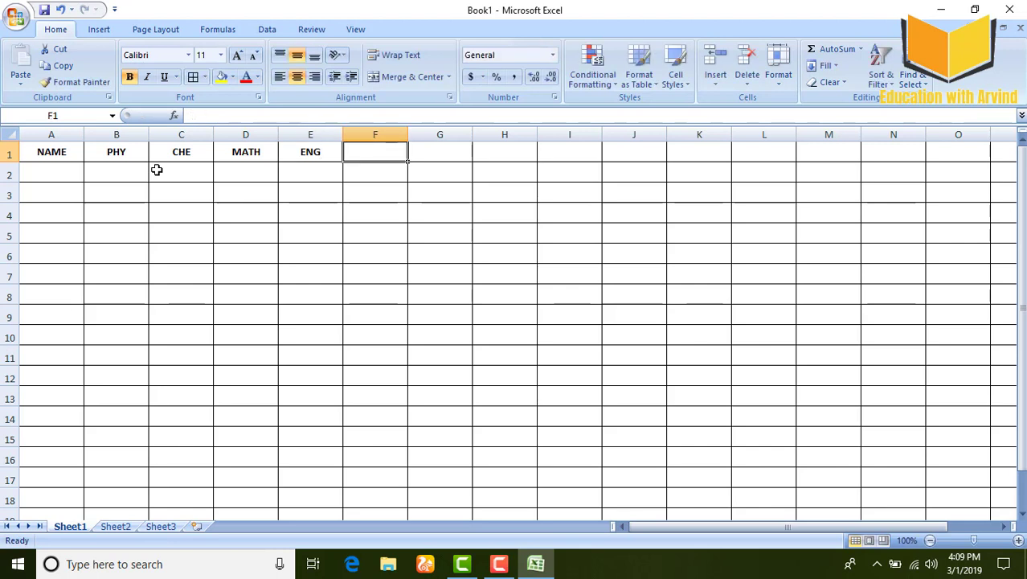
Add the headings COM. SC., TOTAL, AVERAGE and DIVISION in F1 to I1.
{"action": "type", "text": "COM."}
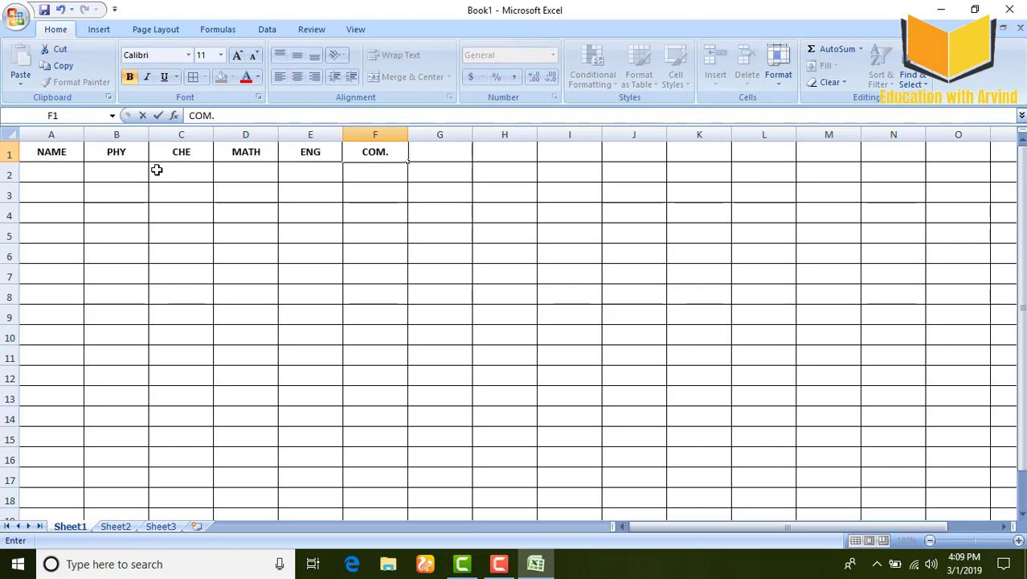
{"action": "type", "text": "SC."}
{"action": "left_click", "coordinate": [462, 157]}
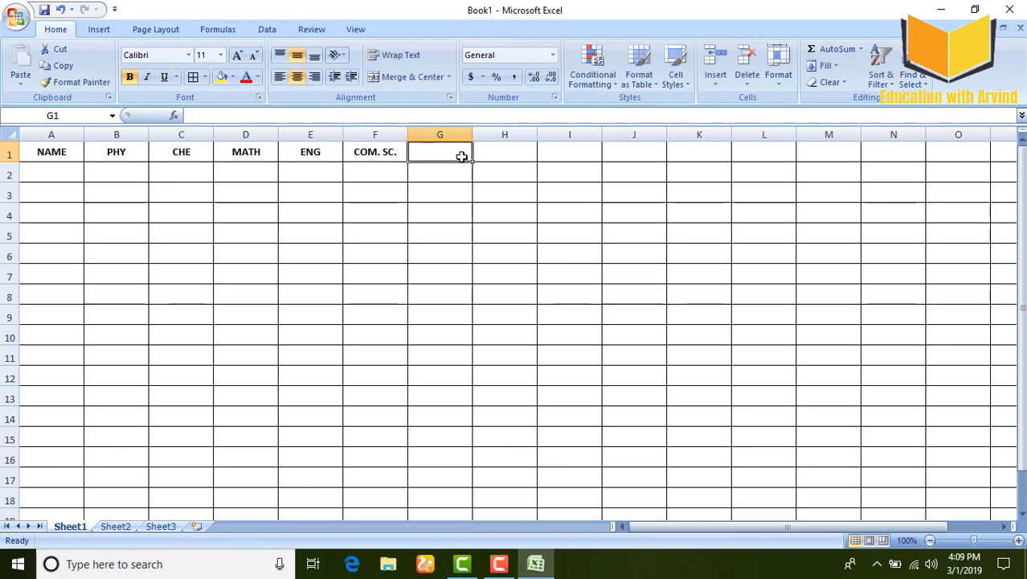
{"action": "type", "text": "TOATAL"}
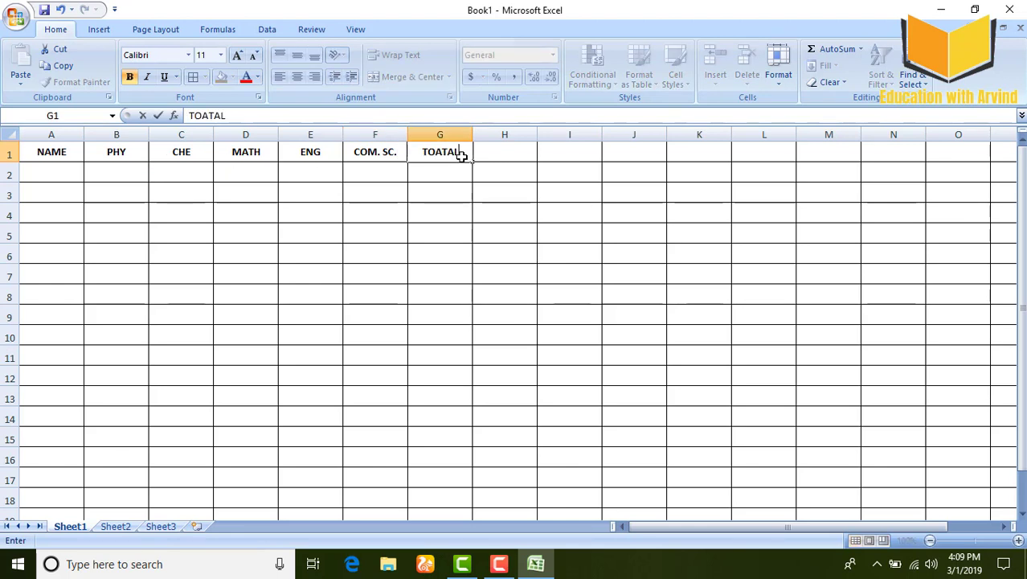
{"action": "key", "text": "BackSpace"}
{"action": "key", "text": "BackSpace"}
{"action": "key", "text": "BackSpace"}
{"action": "key", "text": "BackSpace"}
{"action": "type", "text": "TAL"}
{"action": "key", "text": "Tab"}
{"action": "type", "text": "AVE"}
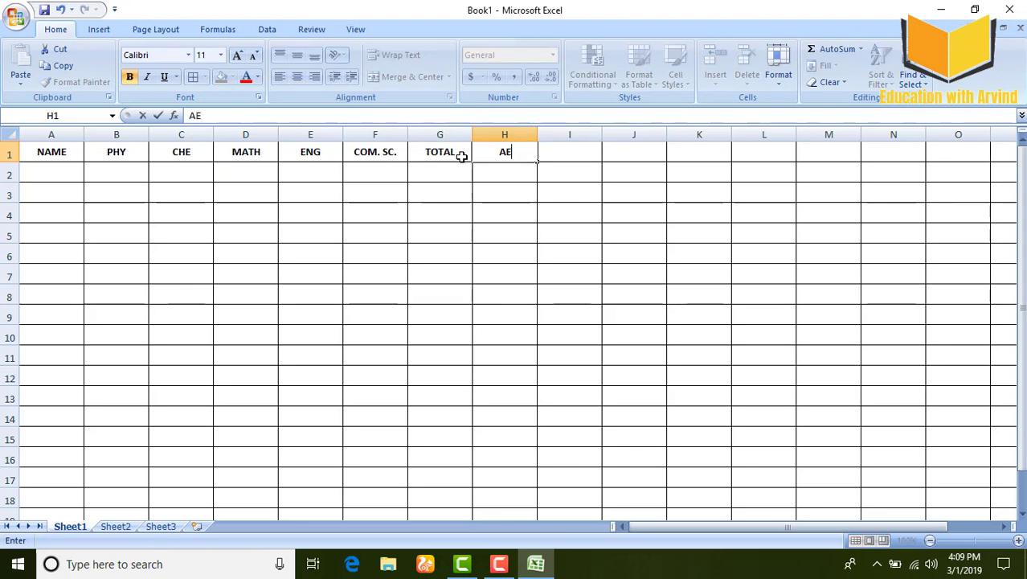
{"action": "key", "text": "BackSpace"}
{"action": "type", "text": "VE"}
{"action": "type", "text": "RI"}
{"action": "type", "text": "A"}
{"action": "key", "text": "BackSpace"}
{"action": "key", "text": "BackSpace"}
{"action": "type", "text": "AG"}
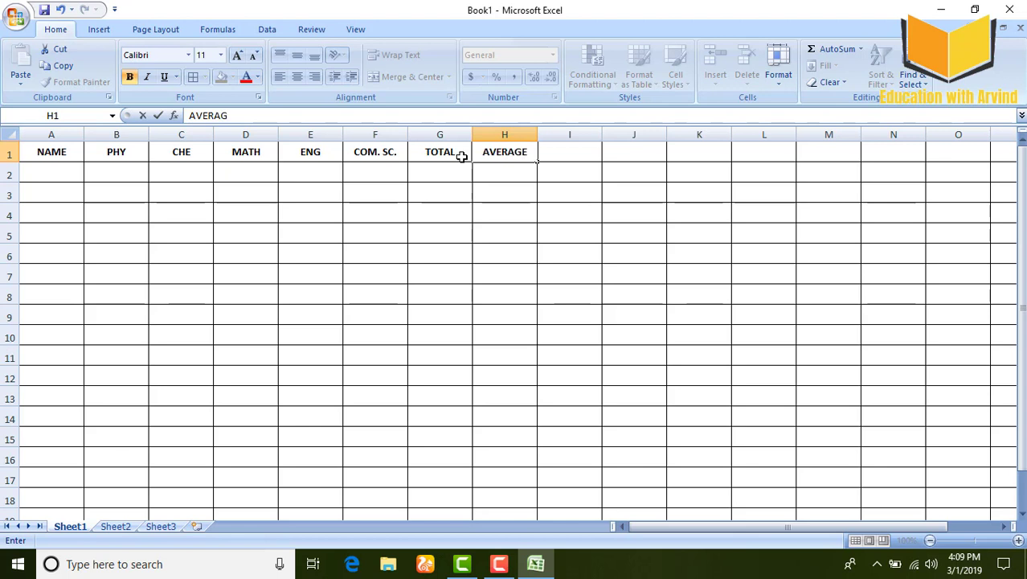
{"action": "type", "text": "E"}
{"action": "key", "text": "Tab"}
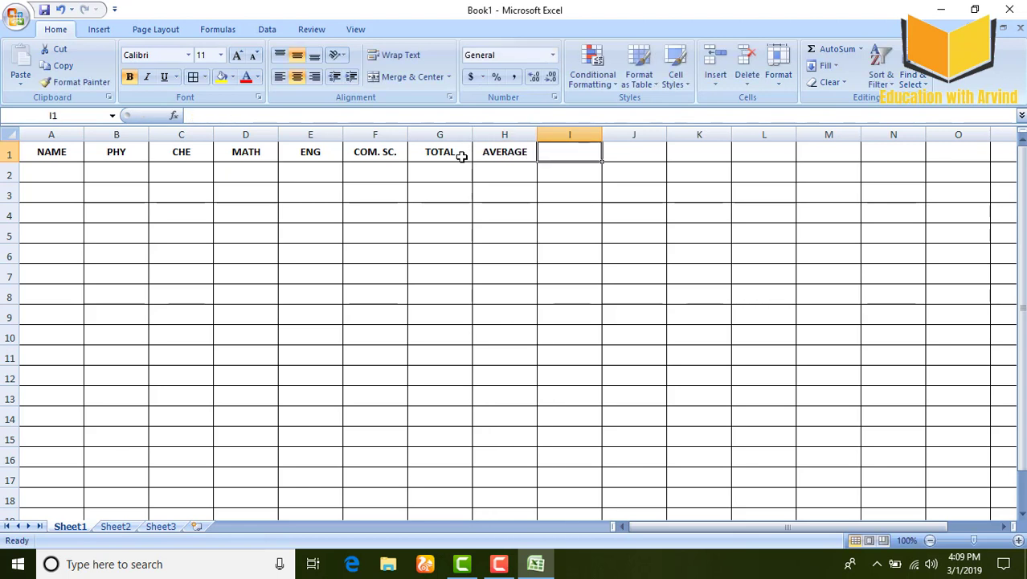
{"action": "type", "text": "DI9=V="}
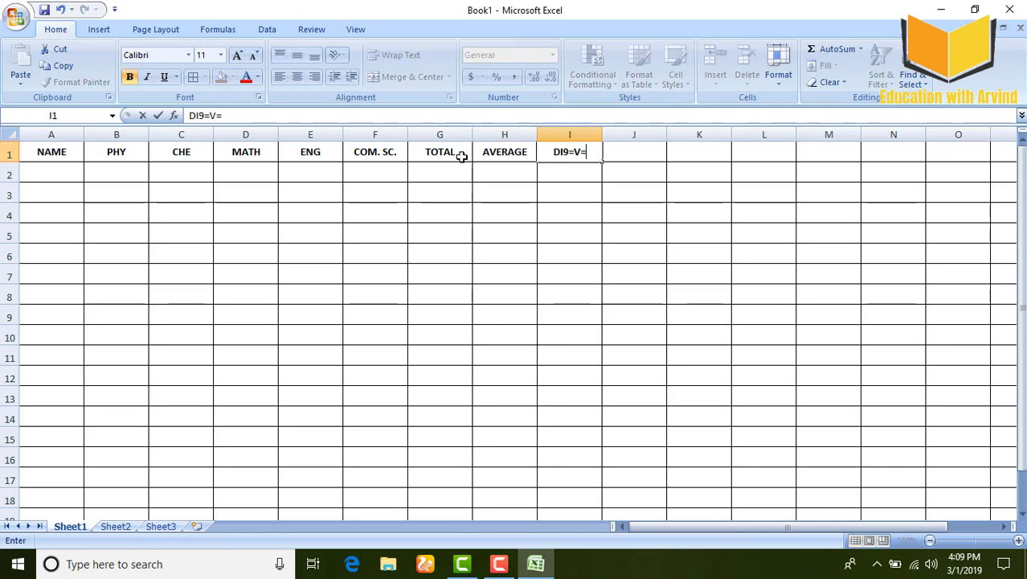
{"action": "key", "text": "BackSpace"}
{"action": "key", "text": "BackSpace"}
{"action": "key", "text": "BackSpace"}
{"action": "key", "text": "BackSpace"}
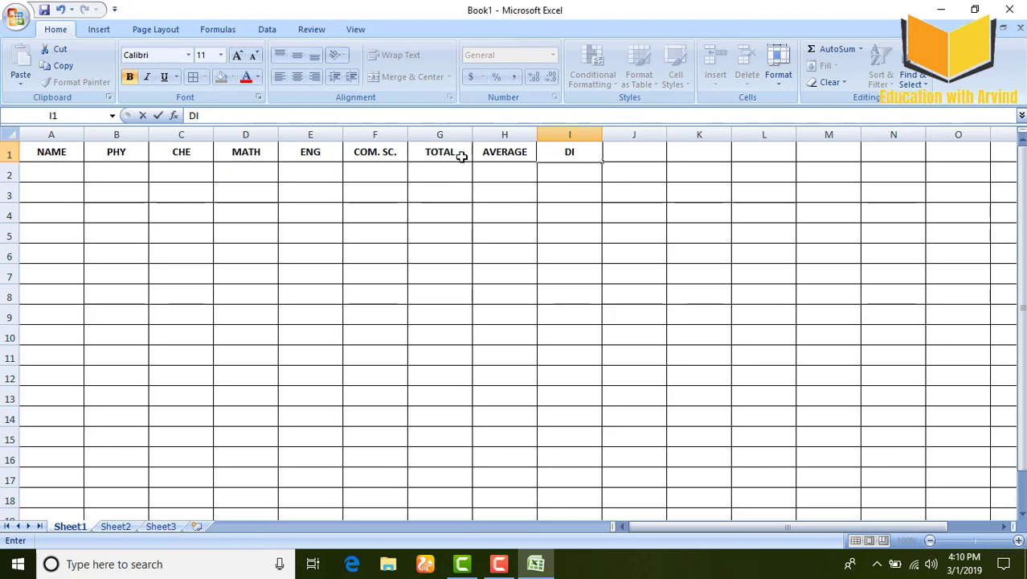
{"action": "type", "text": "VISION"}
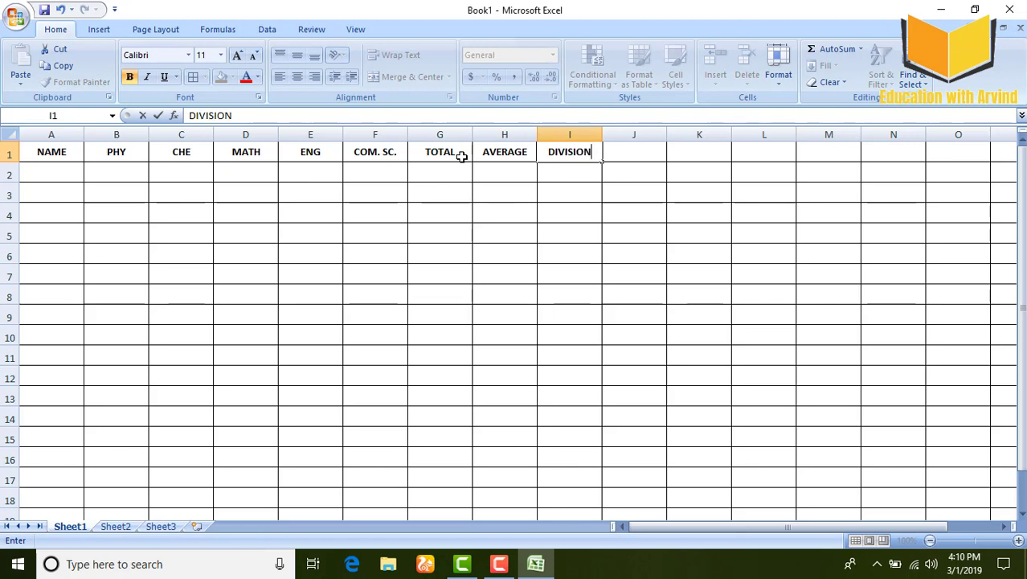
{"action": "left_click", "coordinate": [49, 176]}
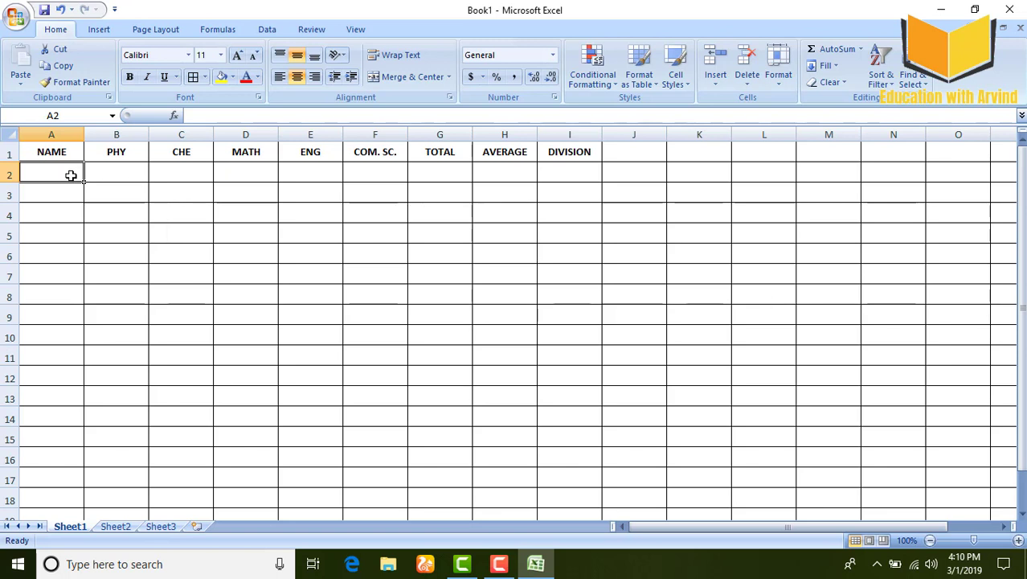
Enter the three student names down column A in A2, A3 and A4.
{"action": "type", "text": "SH"}
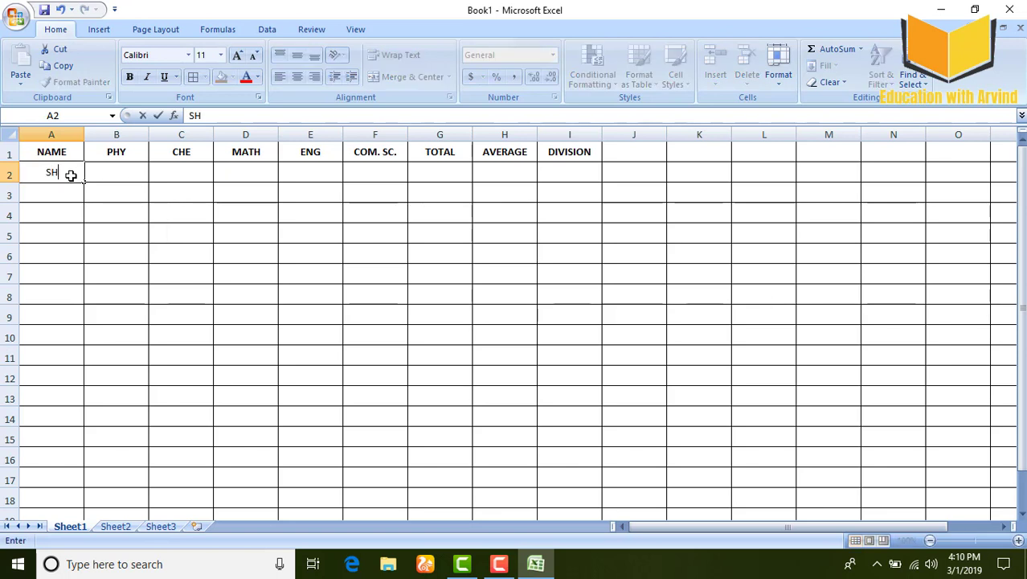
{"action": "type", "text": "AY"}
{"action": "type", "text": "M"}
{"action": "key", "text": "BackSpace"}
{"action": "key", "text": "BackSpace"}
{"action": "key", "text": "BackSpace"}
{"action": "type", "text": "YAM"}
{"action": "key", "text": "Return"}
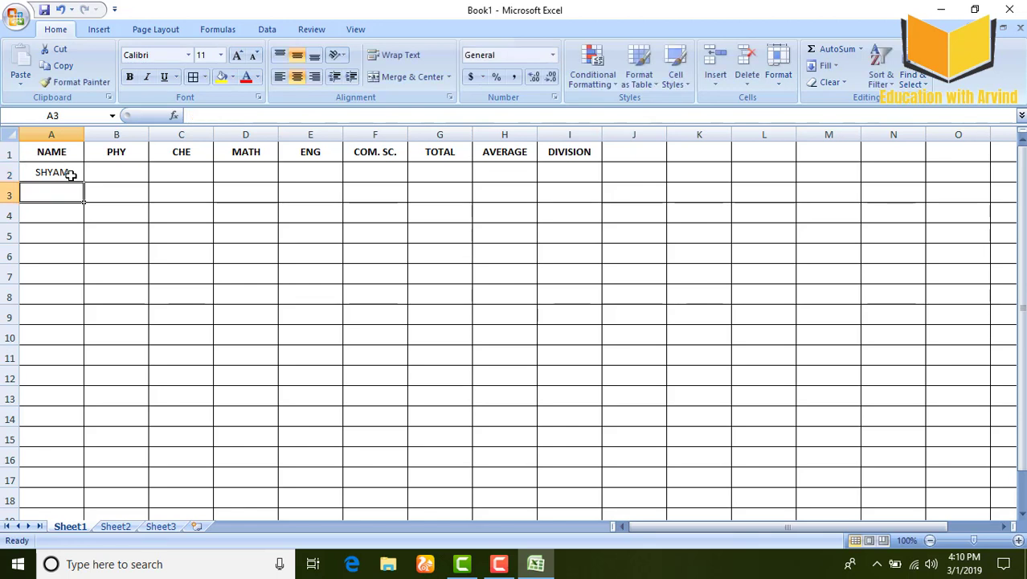
{"action": "type", "text": "RADHA"}
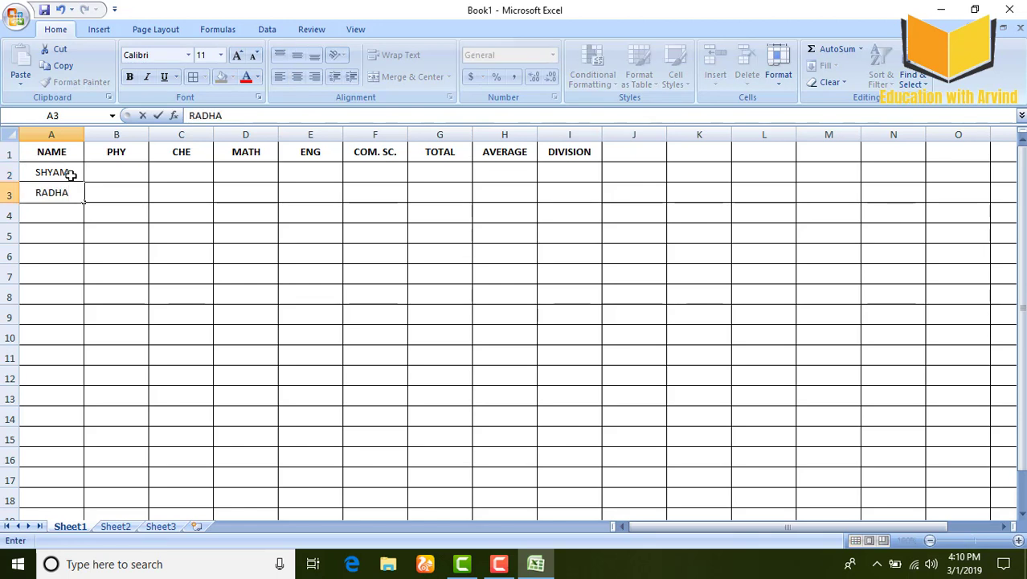
{"action": "key", "text": "Return"}
{"action": "type", "text": "GOP"}
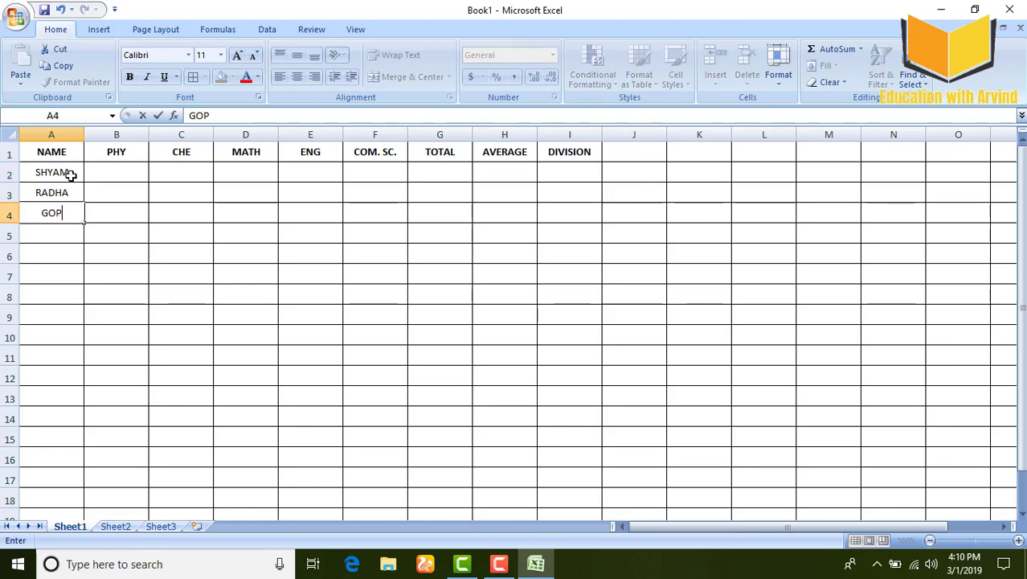
{"action": "type", "text": "AL"}
Enter the first student's marks in row 2: 45, 58, 78, 46, 23.
{"action": "left_click", "coordinate": [119, 170]}
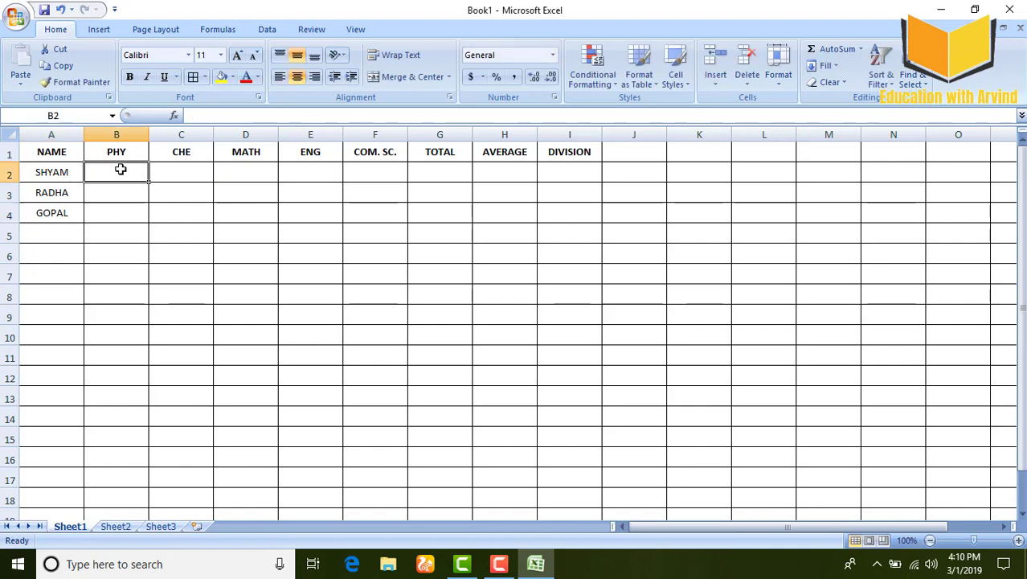
{"action": "type", "text": "45"}
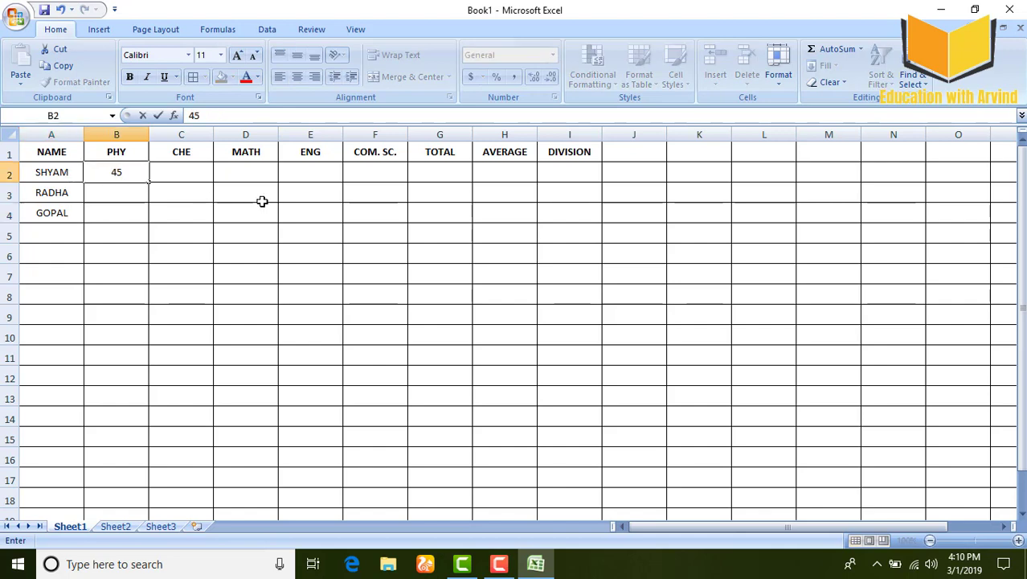
{"action": "key", "text": "Tab"}
{"action": "type", "text": "58"}
{"action": "key", "text": "Tab"}
{"action": "type", "text": "7"}
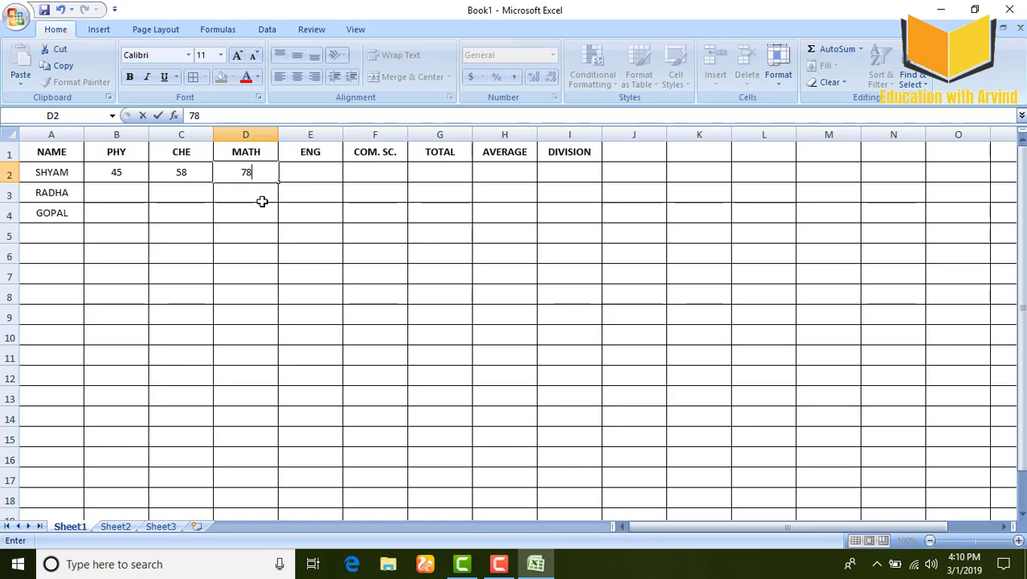
{"action": "key", "text": "Tab"}
{"action": "type", "text": "46"}
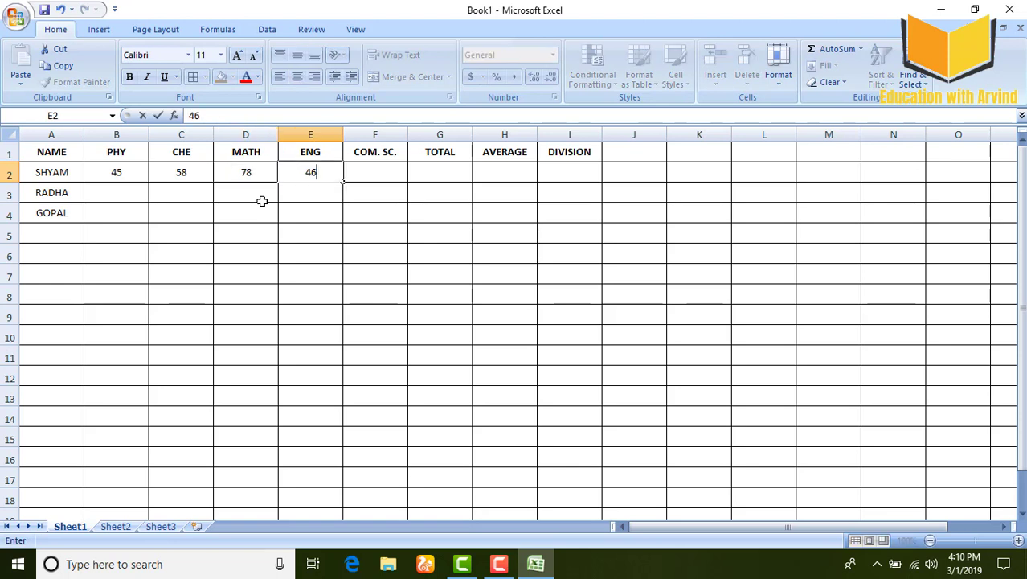
{"action": "key", "text": "Tab"}
{"action": "type", "text": "23"}
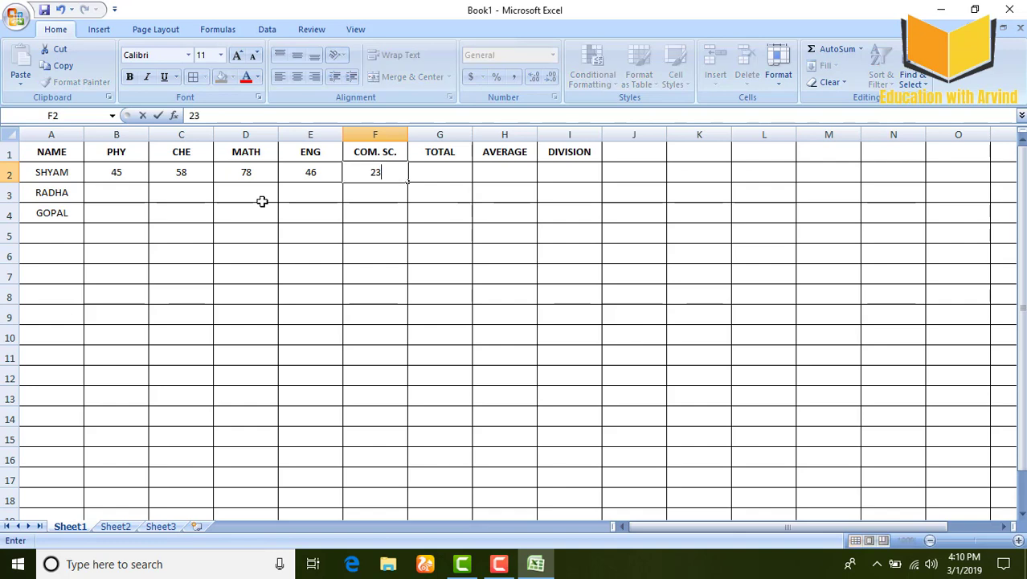
{"action": "key", "text": "Return"}
Enter the second student's marks in row 3: 48, 45, 56, 28, 91.
{"action": "key", "text": "Left"}
{"action": "key", "text": "Left"}
{"action": "key", "text": "Left"}
{"action": "key", "text": "Left"}
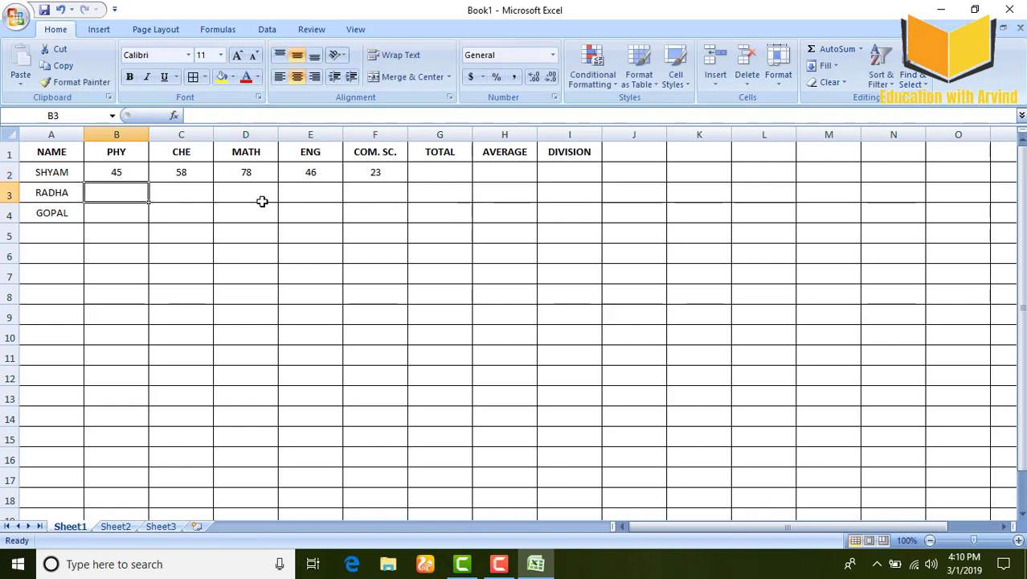
{"action": "type", "text": "48"}
{"action": "key", "text": "Tab"}
{"action": "type", "text": "45"}
{"action": "key", "text": "Tab"}
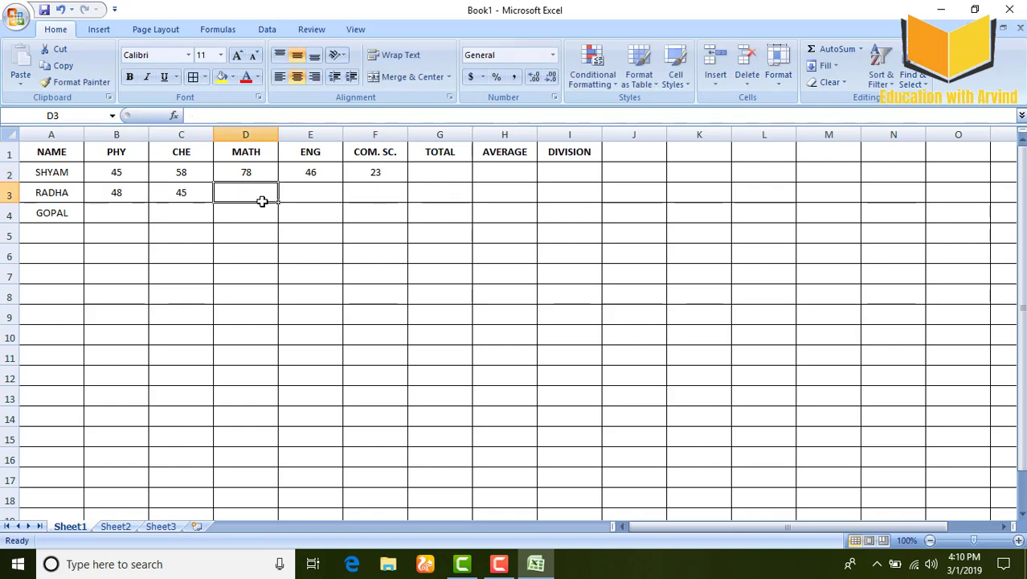
{"action": "type", "text": "56"}
{"action": "key", "text": "Tab"}
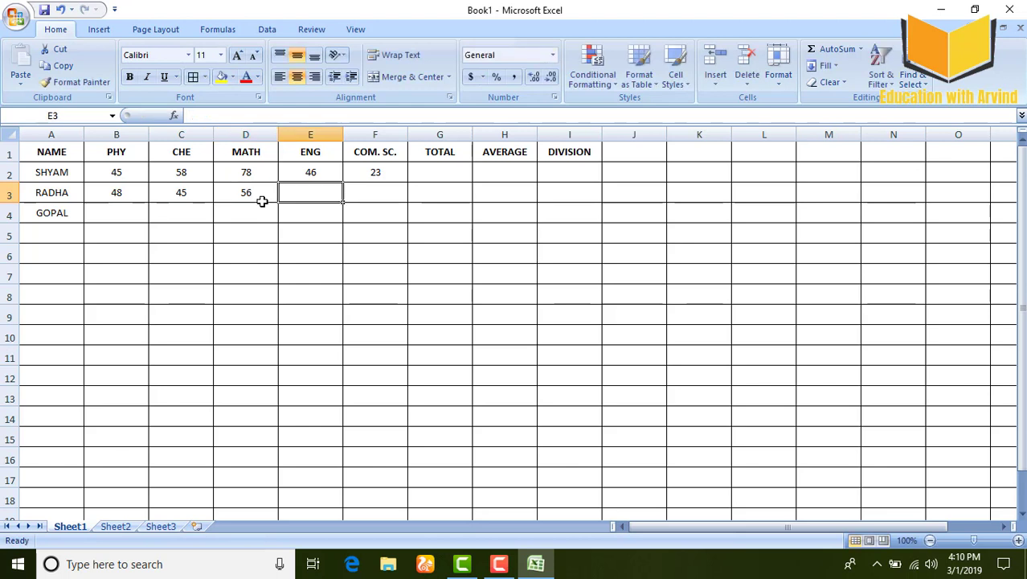
{"action": "type", "text": "28"}
{"action": "key", "text": "Tab"}
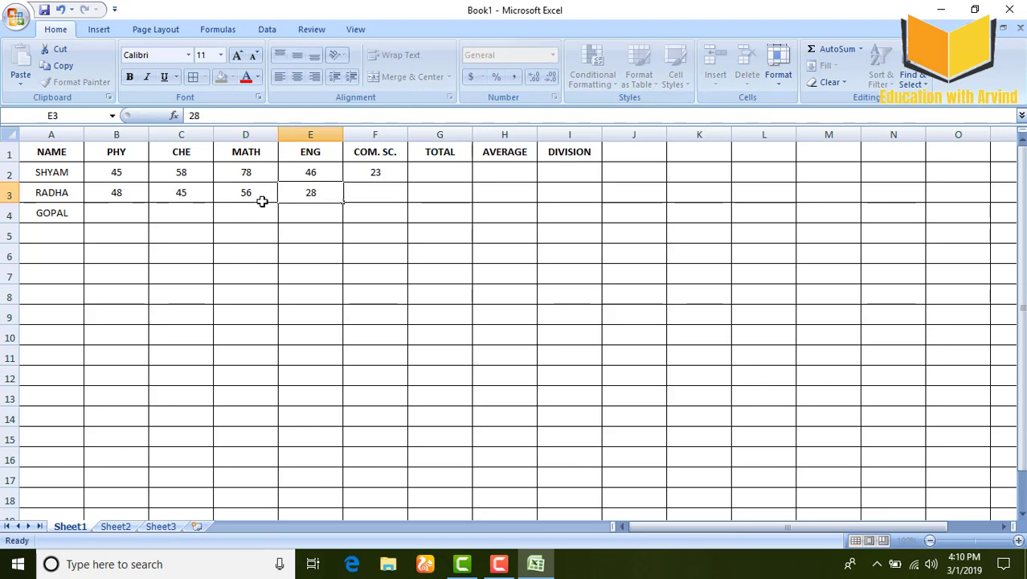
{"action": "type", "text": "91"}
{"action": "key", "text": "Return"}
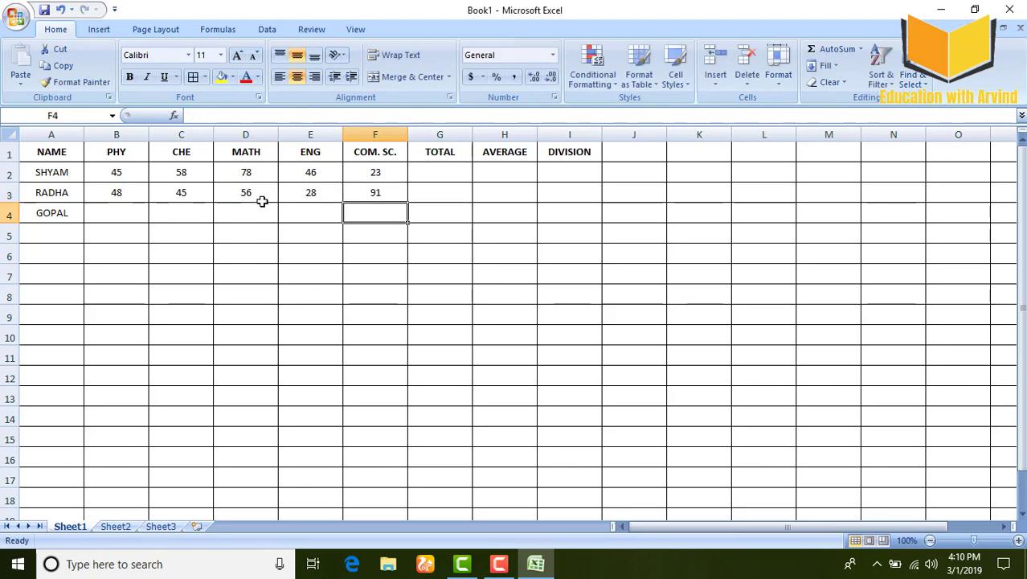
Enter the third student's marks in row 4: 75, 64, 46, 48, 67.
{"action": "key", "text": "Left"}
{"action": "key", "text": "Left"}
{"action": "key", "text": "Left"}
{"action": "key", "text": "Left"}
{"action": "type", "text": "75"}
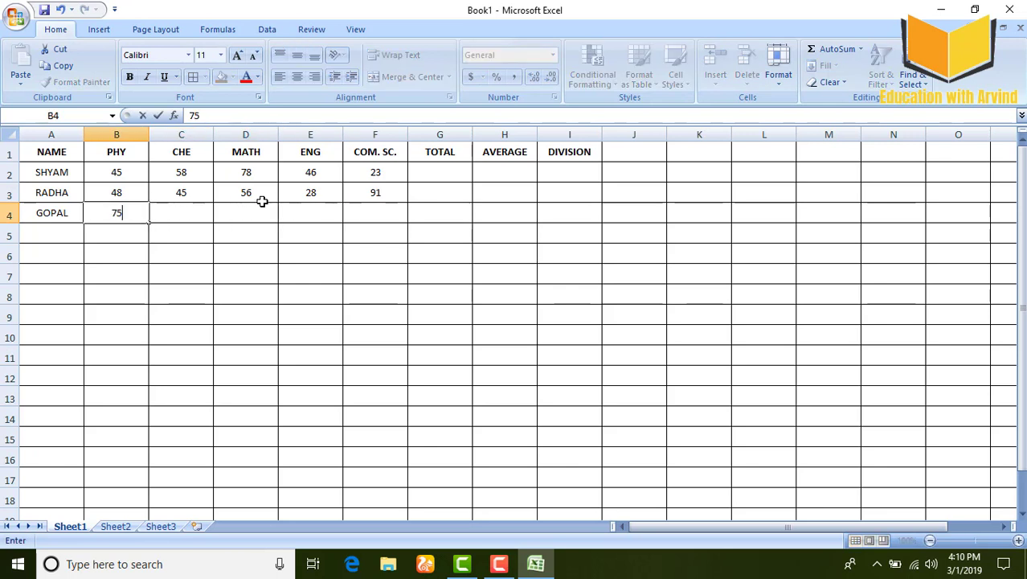
{"action": "key", "text": "Tab"}
{"action": "type", "text": "64"}
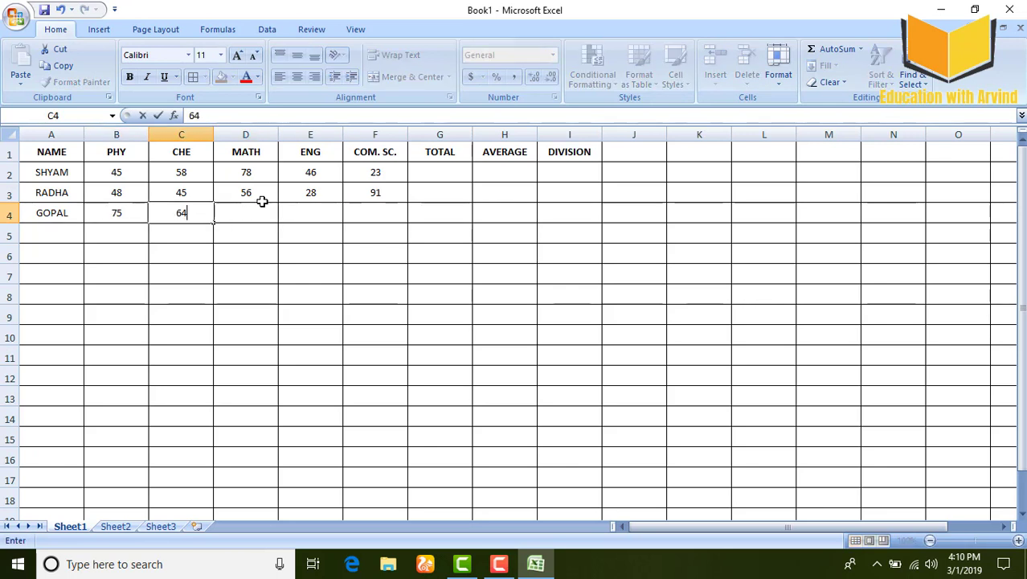
{"action": "key", "text": "Tab"}
{"action": "type", "text": "46"}
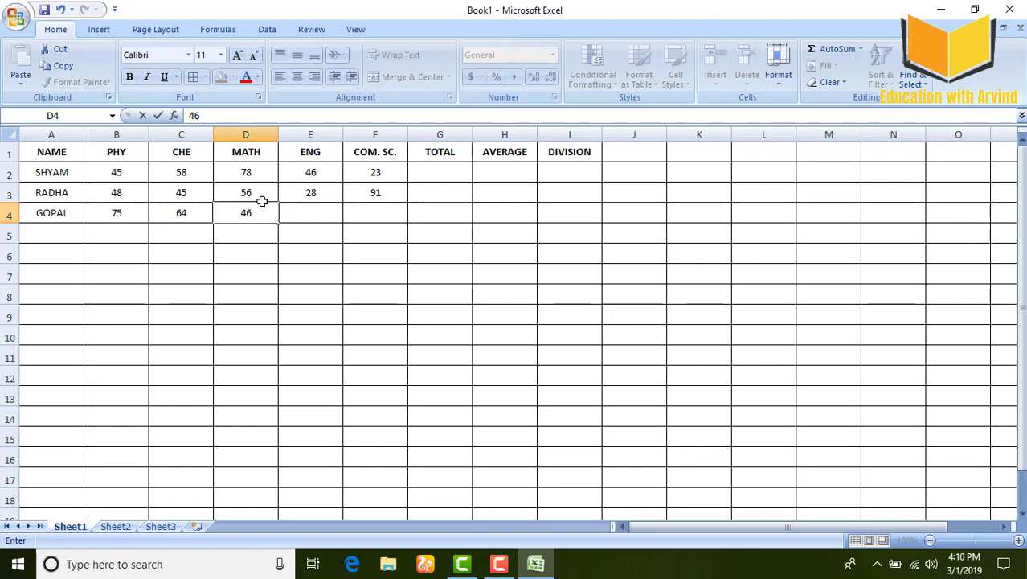
{"action": "key", "text": "Tab"}
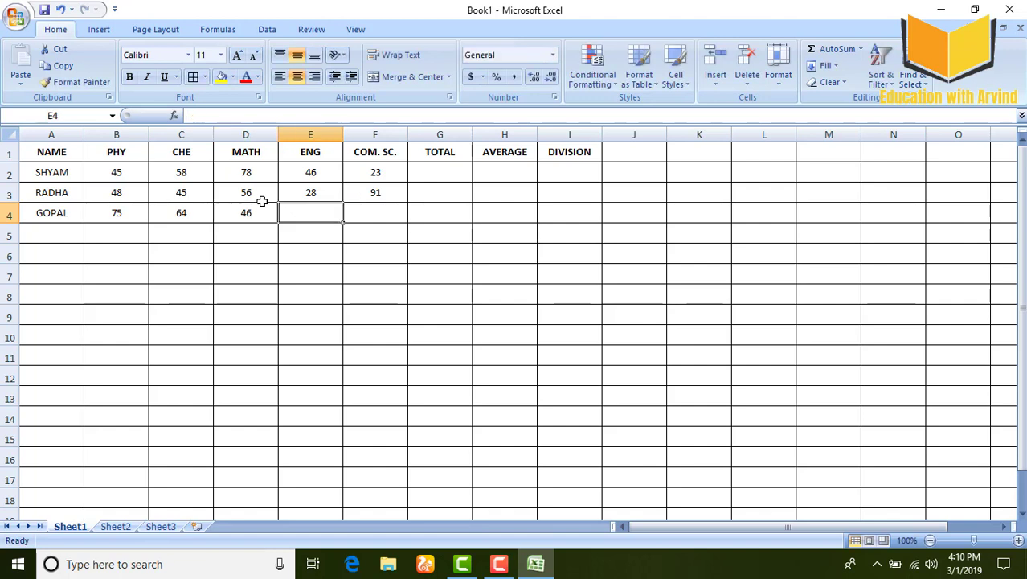
{"action": "type", "text": "48"}
{"action": "key", "text": "Tab"}
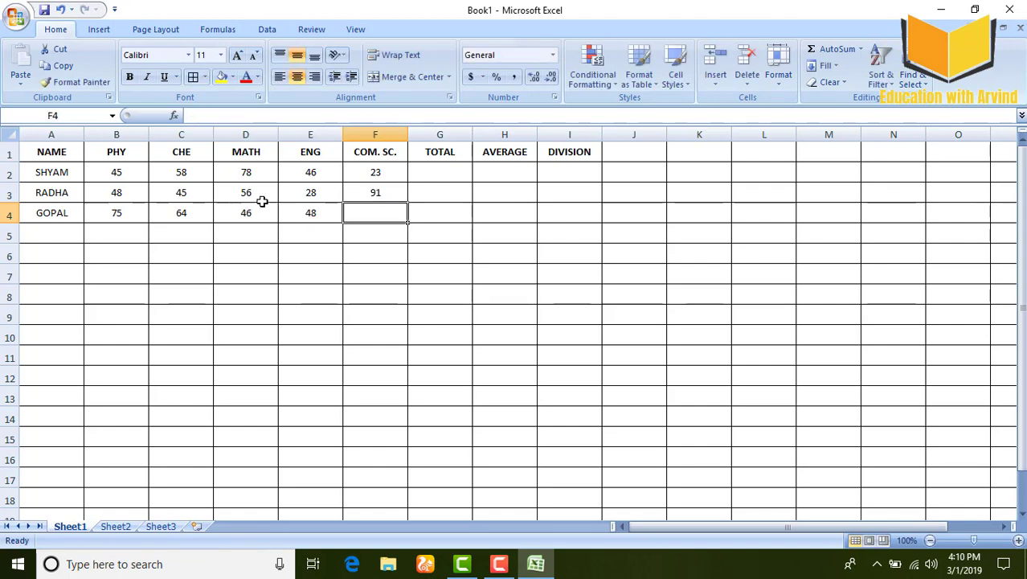
{"action": "type", "text": "67"}
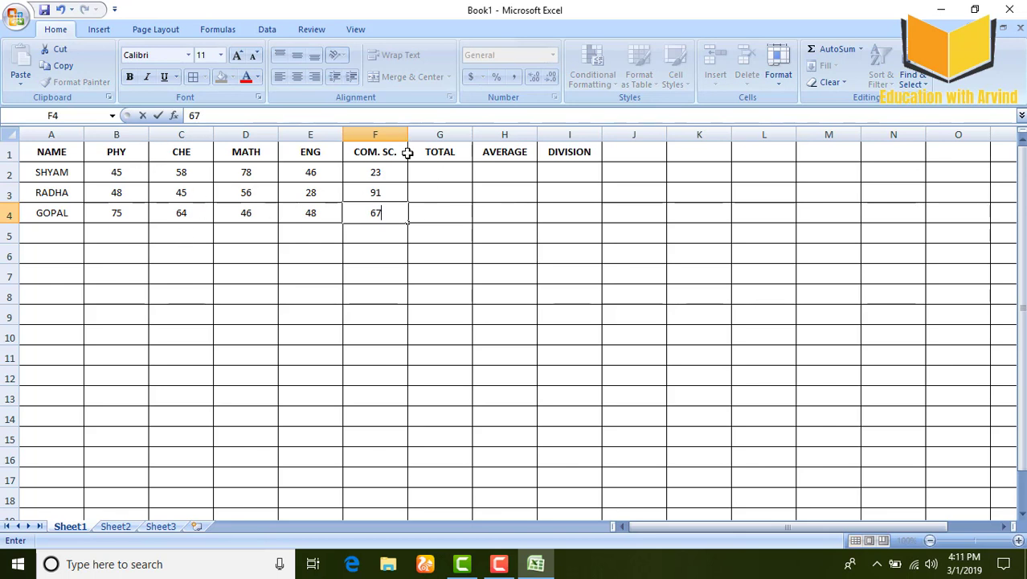
{"action": "left_click", "coordinate": [446, 170]}
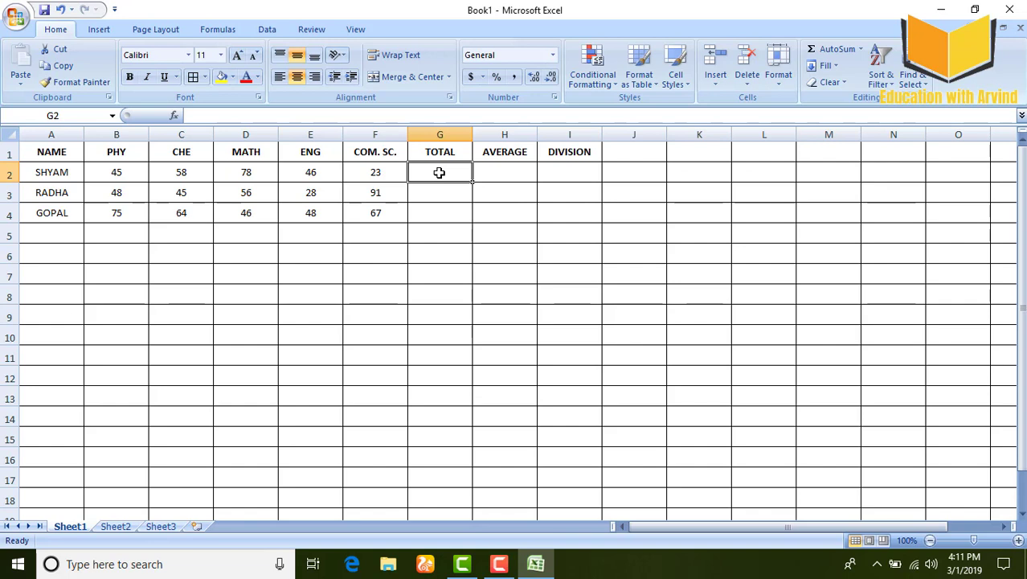
Total the first student's marks in G2 with =SUM(B2:F2), giving 250.
{"action": "type", "text": "=S"}
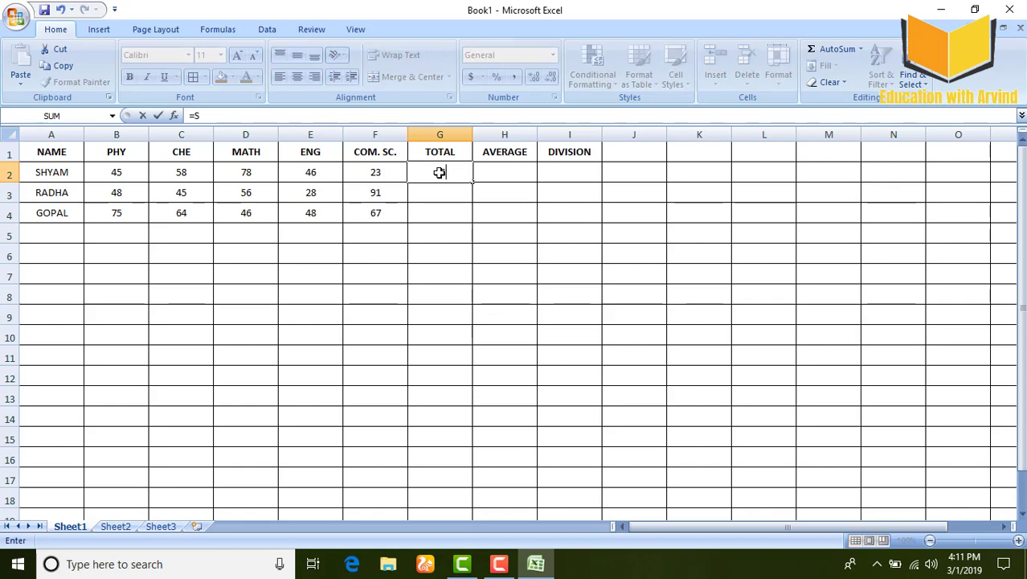
{"action": "type", "text": "UM"}
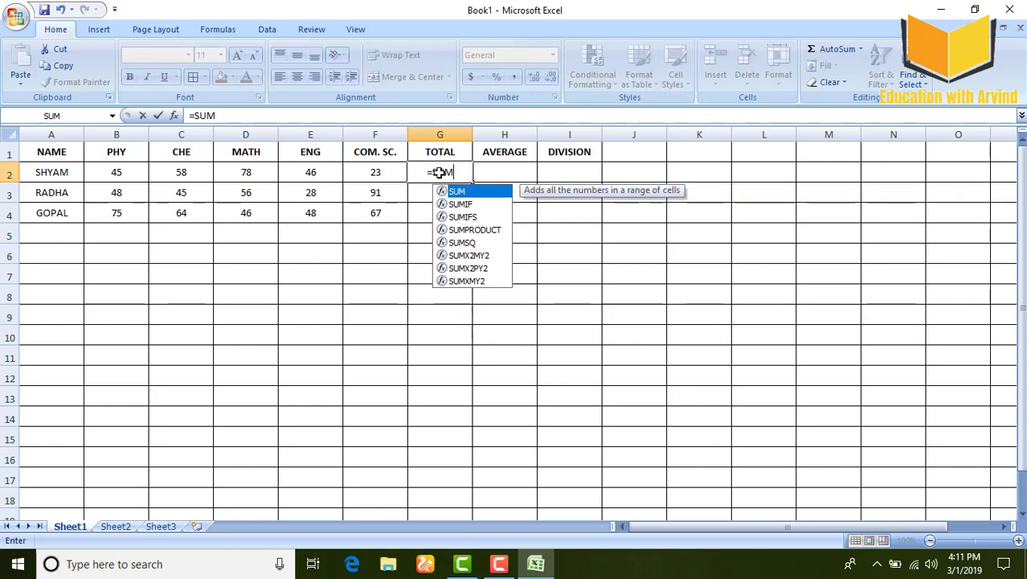
{"action": "type", "text": "("}
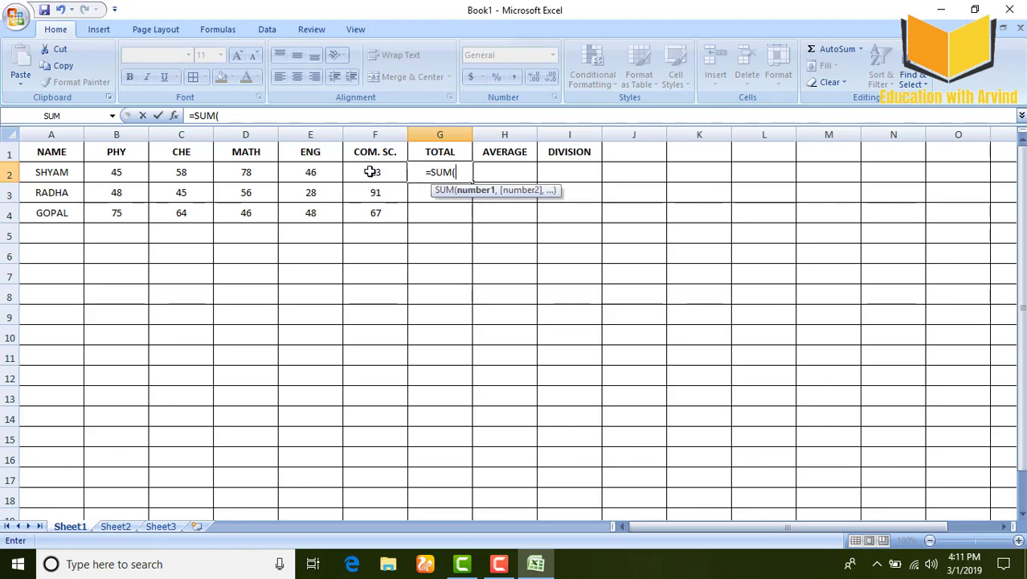
{"action": "left_click_drag", "start_coordinate": [125, 171], "coordinate": [374, 172]}
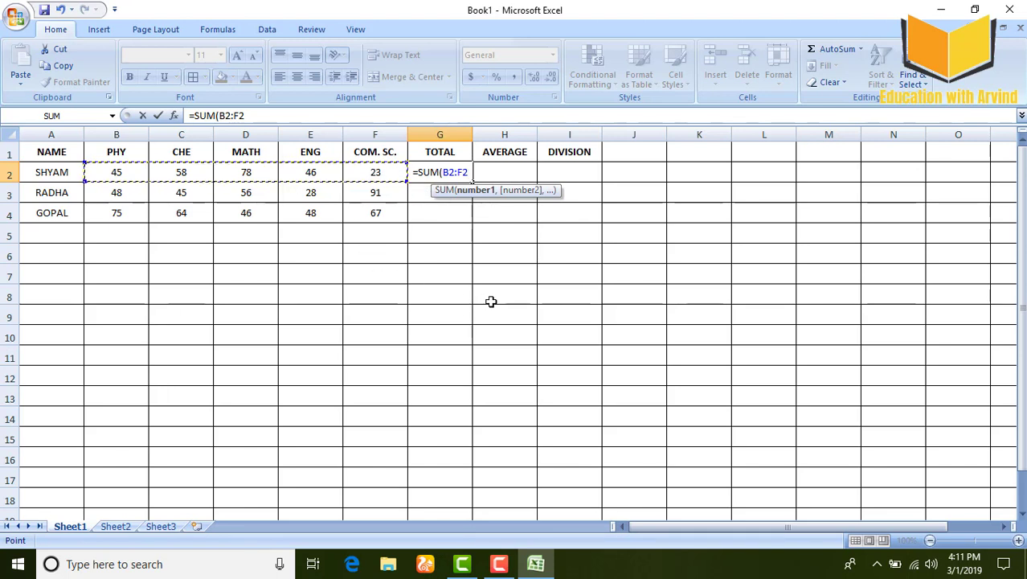
{"action": "type", "text": ")"}
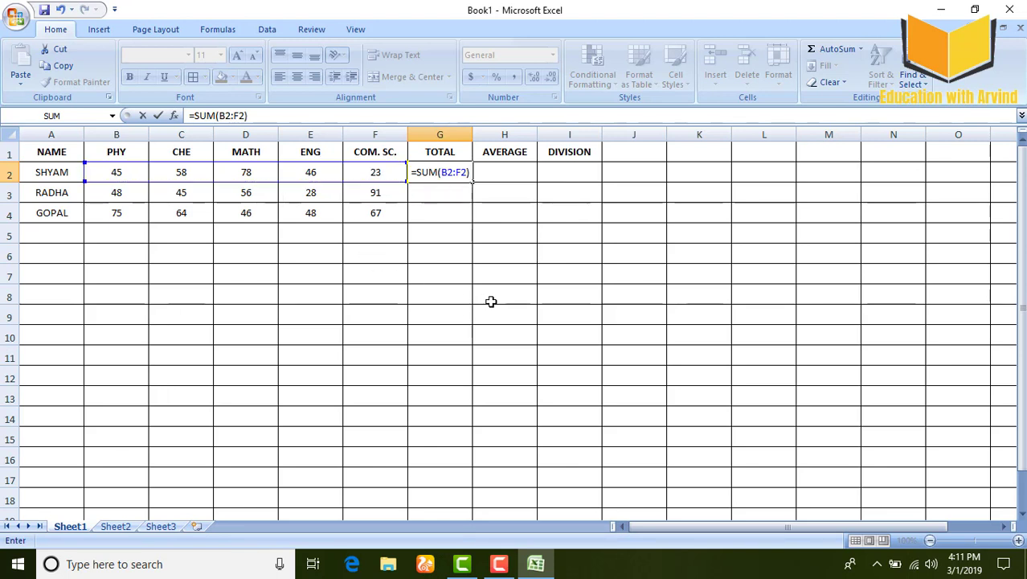
{"action": "key", "text": "Return"}
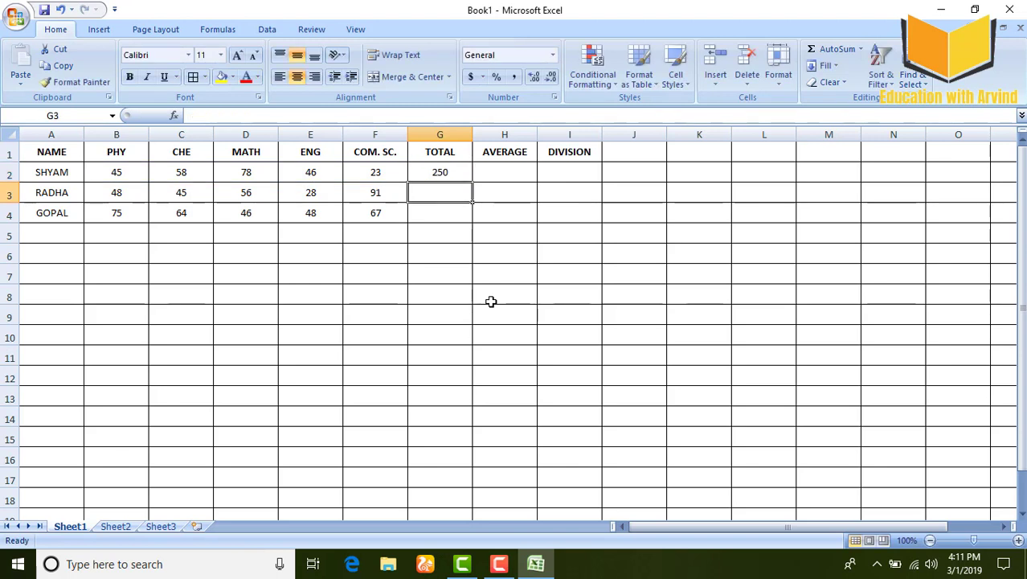
Total the second student's marks in G3 with =B3+C3+D3+E3+F3, giving 268.
{"action": "type", "text": "="}
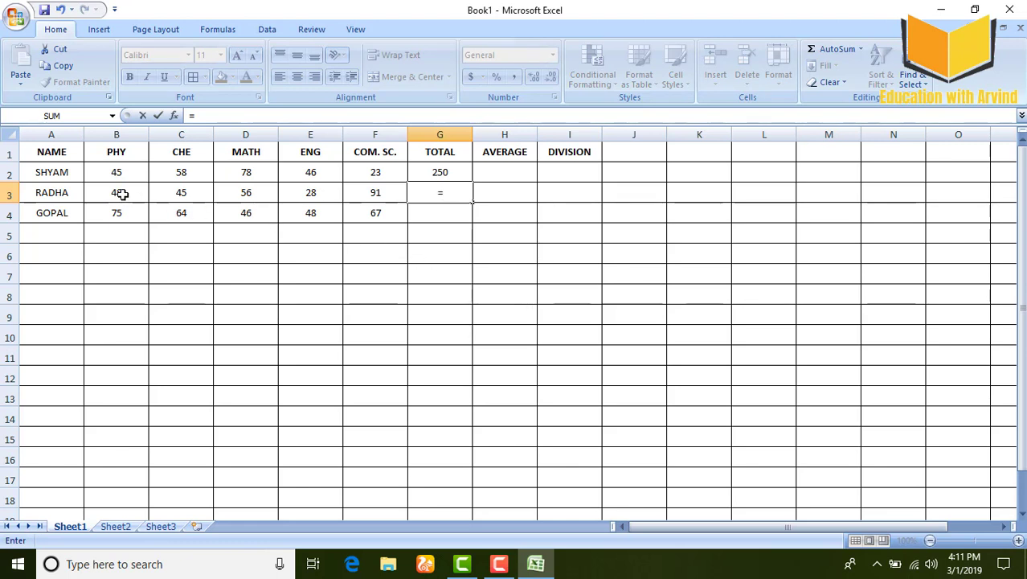
{"action": "left_click", "coordinate": [122, 193]}
{"action": "type", "text": "+"}
{"action": "left_click", "coordinate": [182, 192]}
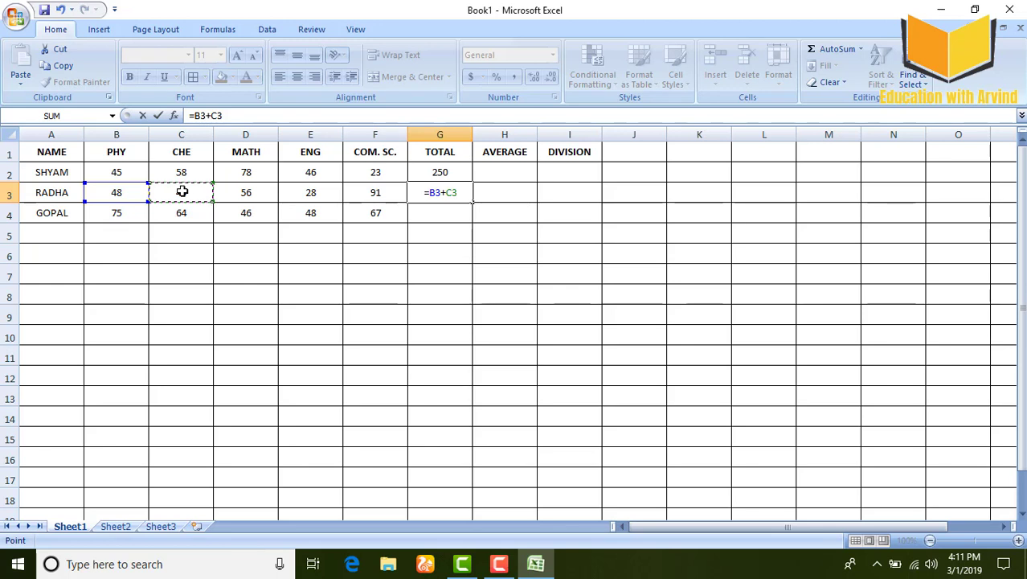
{"action": "type", "text": "+"}
{"action": "left_click", "coordinate": [268, 191]}
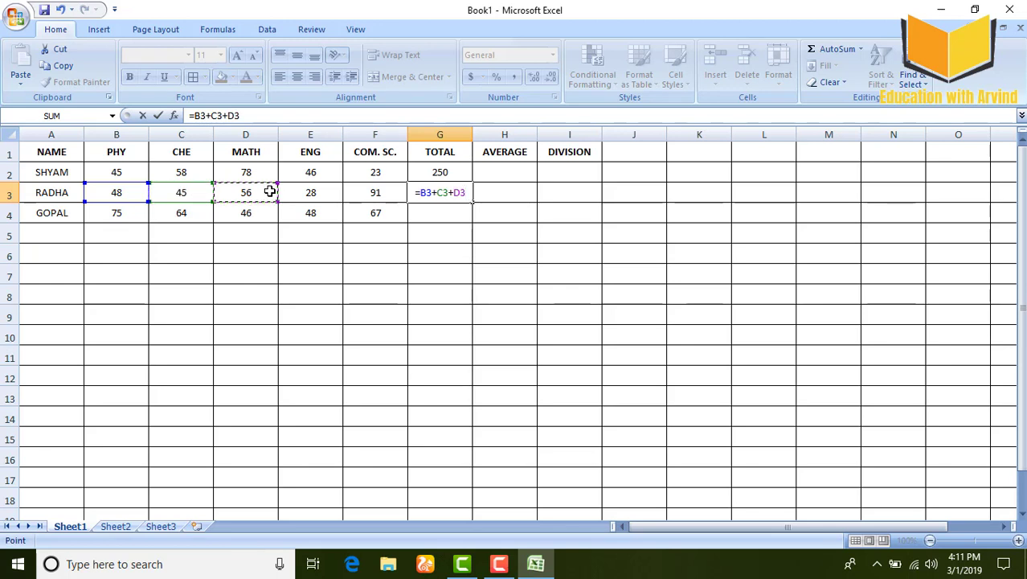
{"action": "type", "text": "+"}
{"action": "left_click", "coordinate": [304, 193]}
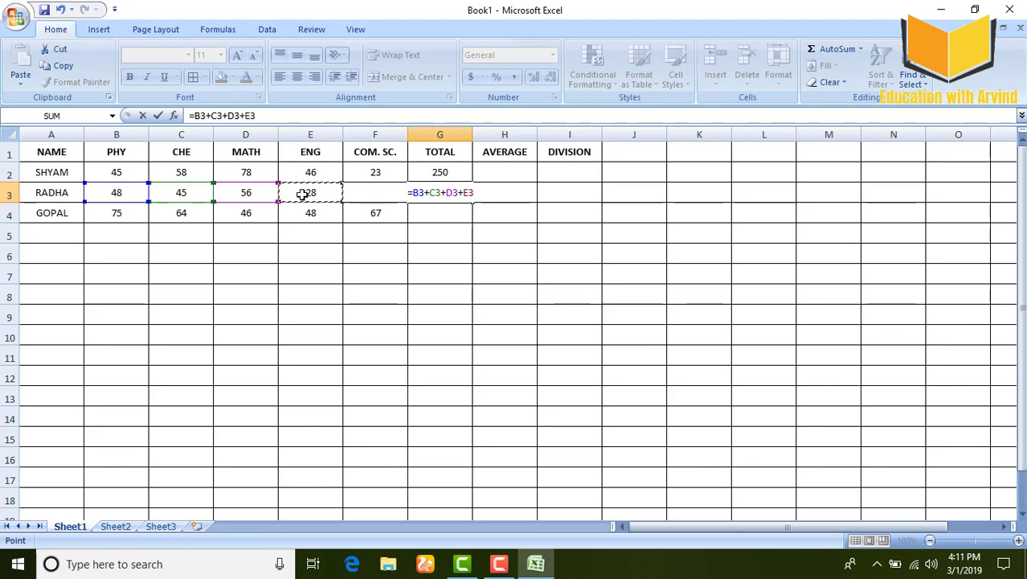
{"action": "type", "text": "+"}
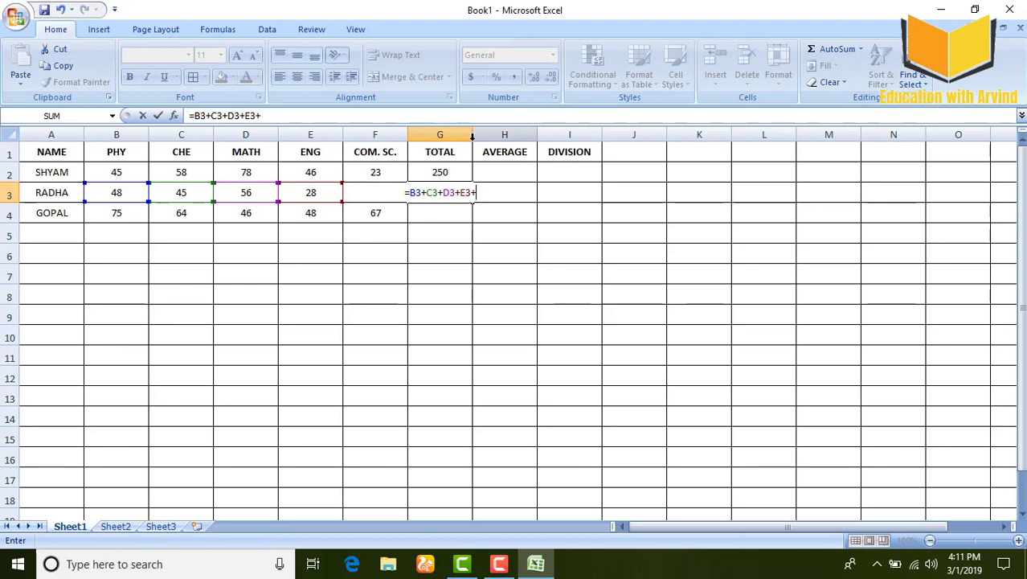
{"action": "left_click", "coordinate": [448, 217]}
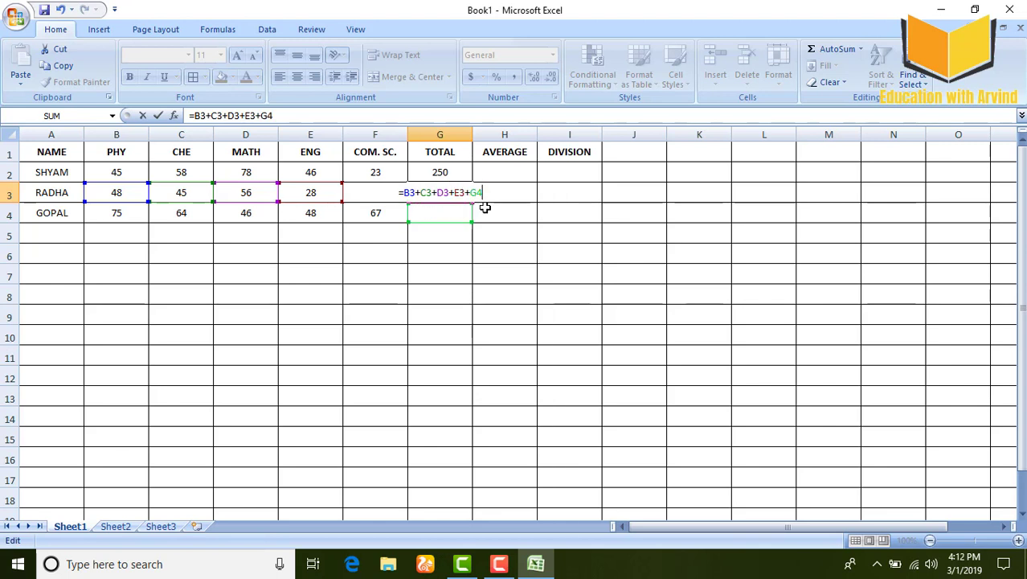
{"action": "key", "text": "BackSpace"}
{"action": "key", "text": "BackSpace"}
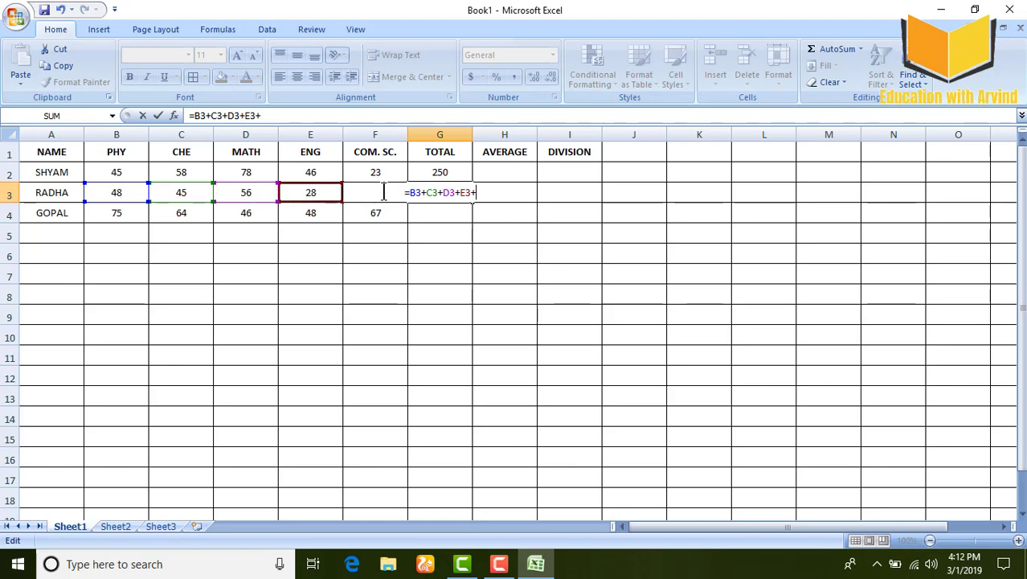
{"action": "type", "text": "F3"}
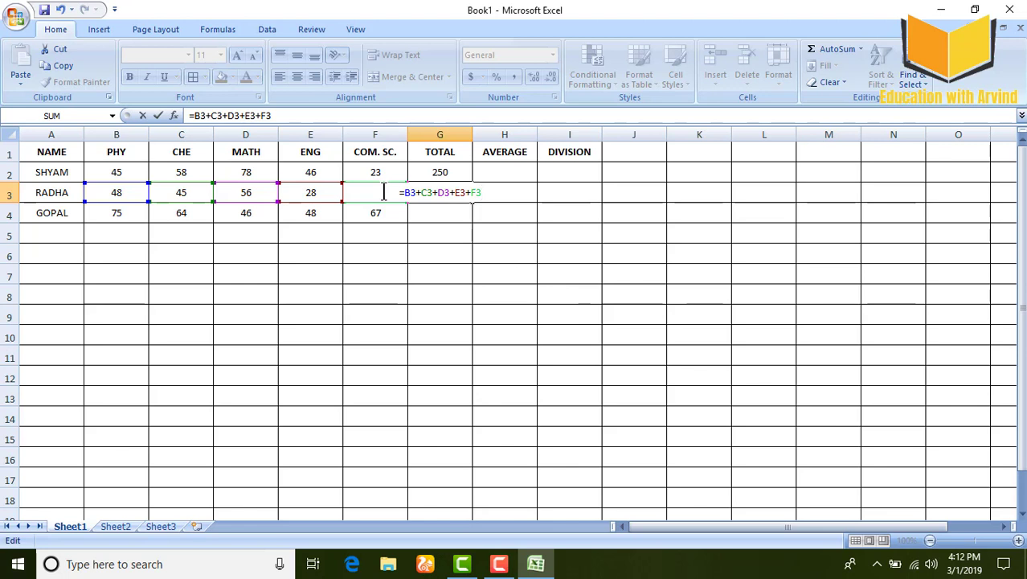
{"action": "key", "text": "Return"}
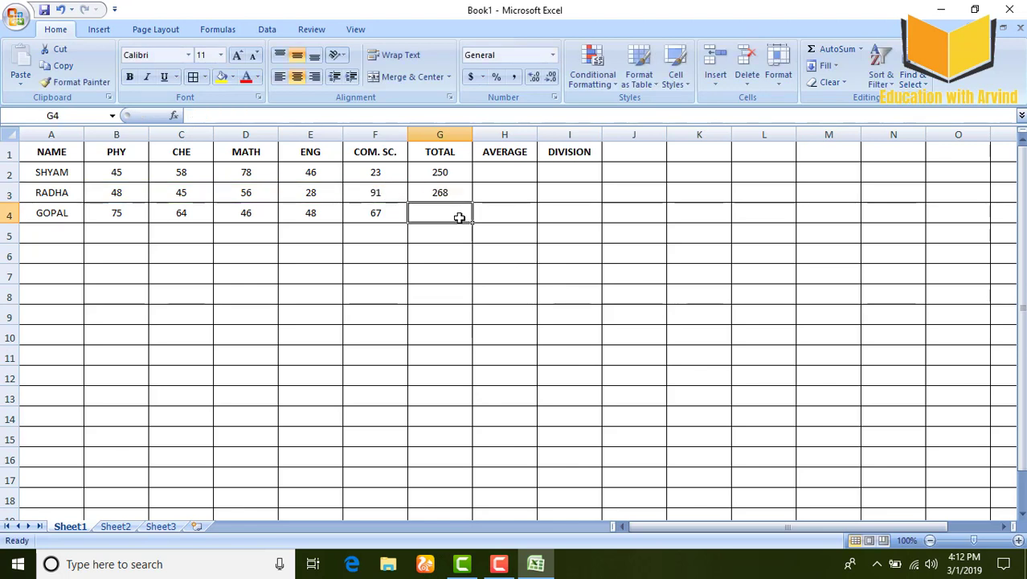
AutoSum the third student's marks into G4, then clear totals in G3:G4.
{"action": "mouse_move", "coordinate": [110, 211]}
{"action": "left_mouse_down"}
{"action": "mouse_move", "coordinate": [253, 220]}
{"action": "mouse_move", "coordinate": [443, 210]}
{"action": "left_mouse_up"}
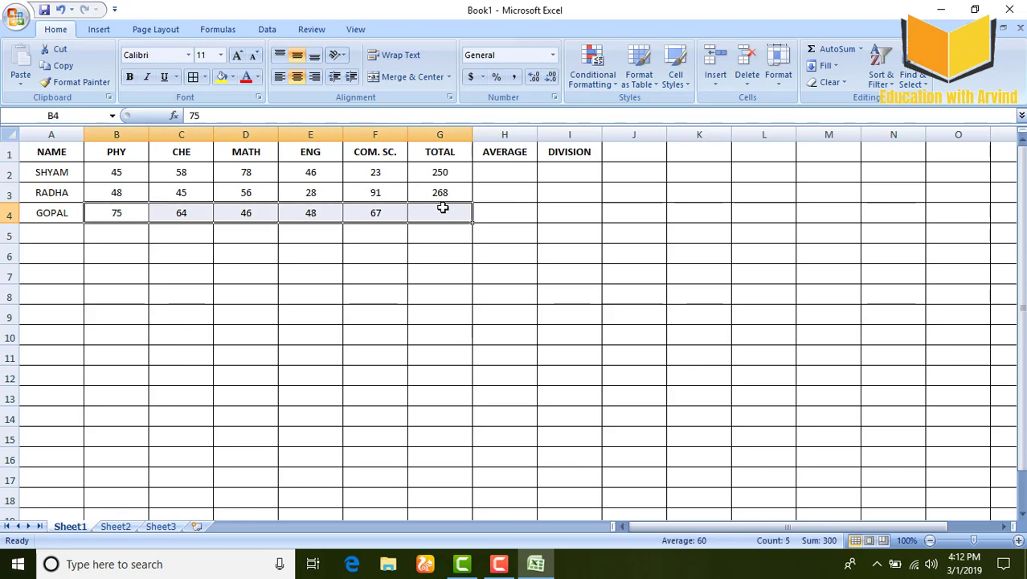
{"action": "left_click", "coordinate": [836, 48]}
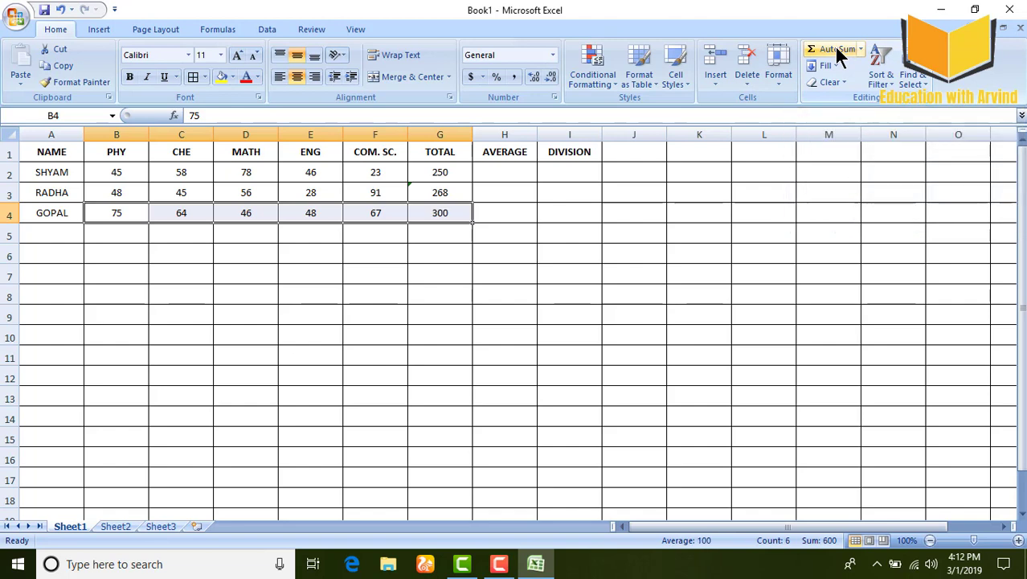
{"action": "left_click", "coordinate": [446, 279]}
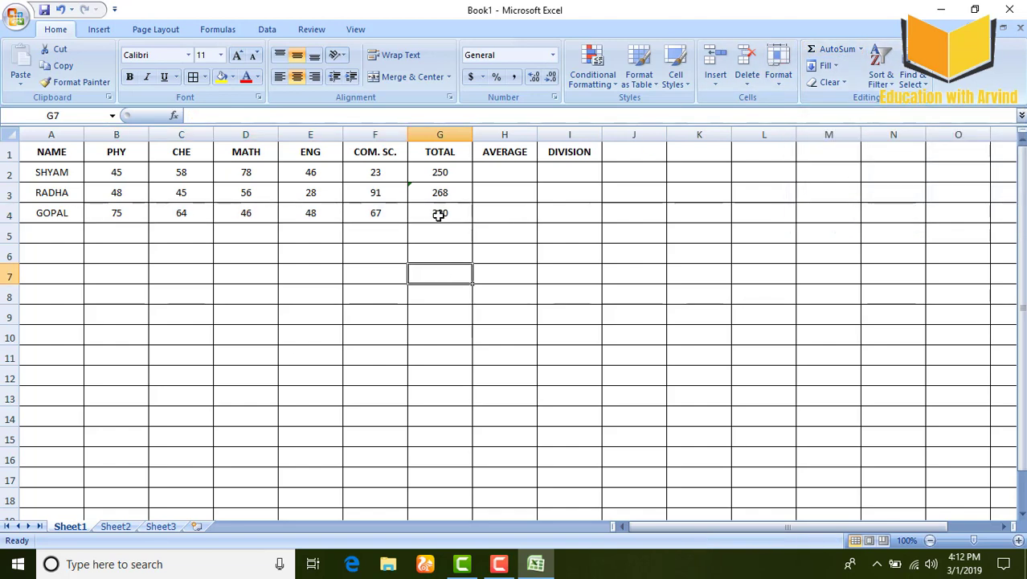
{"action": "left_click_drag", "start_coordinate": [439, 193], "coordinate": [441, 216]}
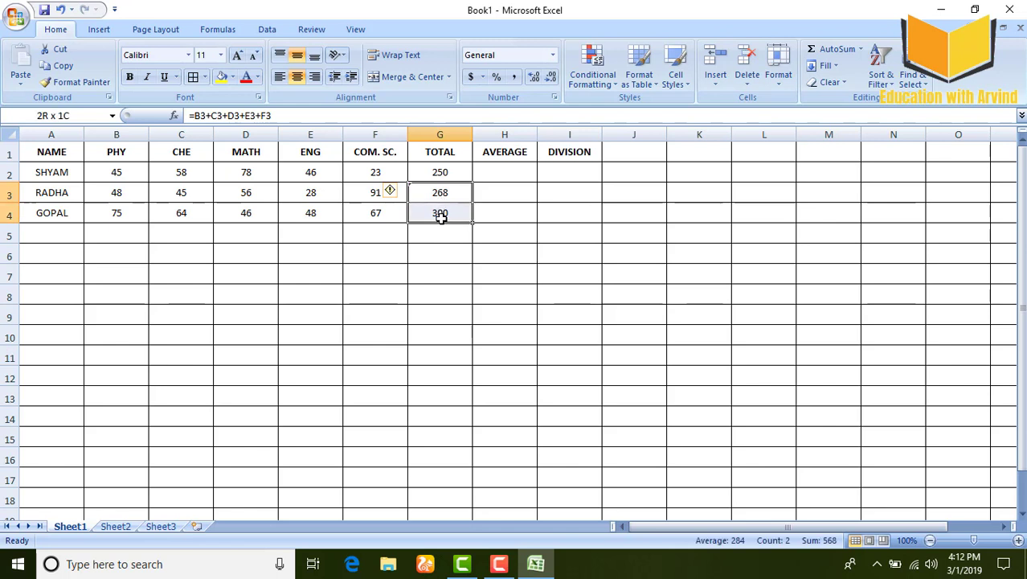
{"action": "key", "text": "Delete"}
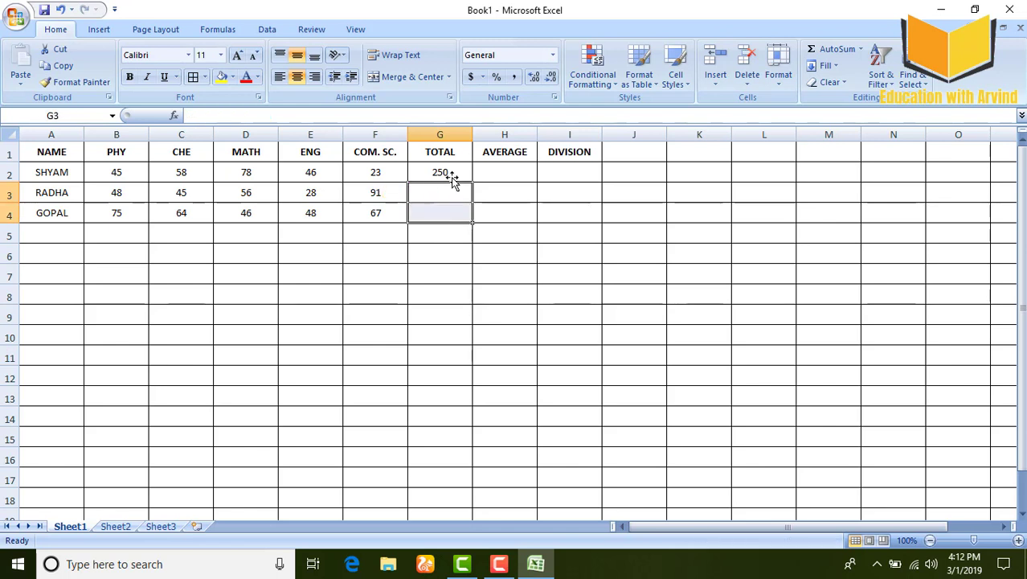
Fill G2's SUM formula down to G4 and restore G2 to =SUM(B2:F2).
{"action": "left_click", "coordinate": [453, 174]}
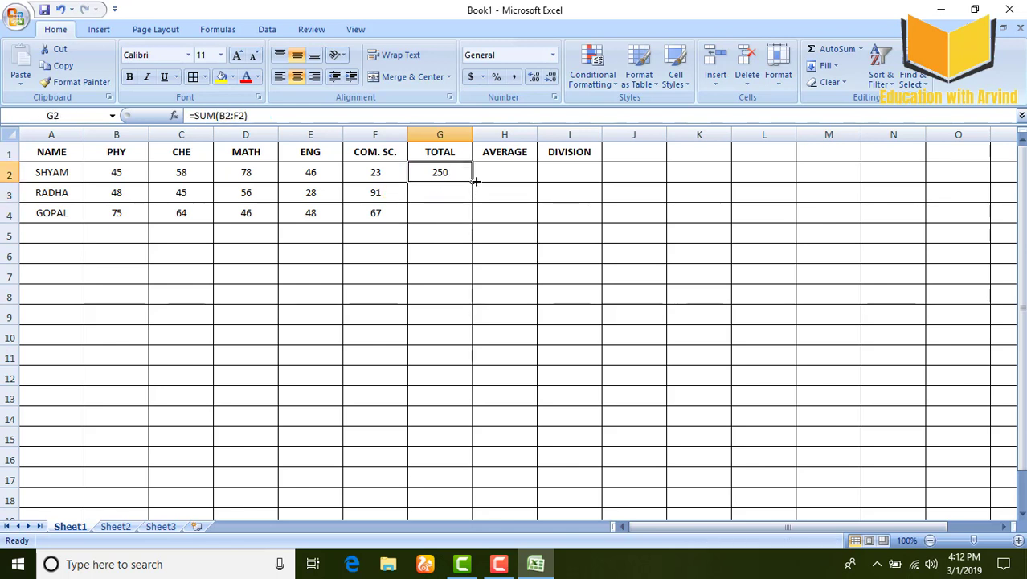
{"action": "left_click_drag", "start_coordinate": [473, 181], "coordinate": [474, 217]}
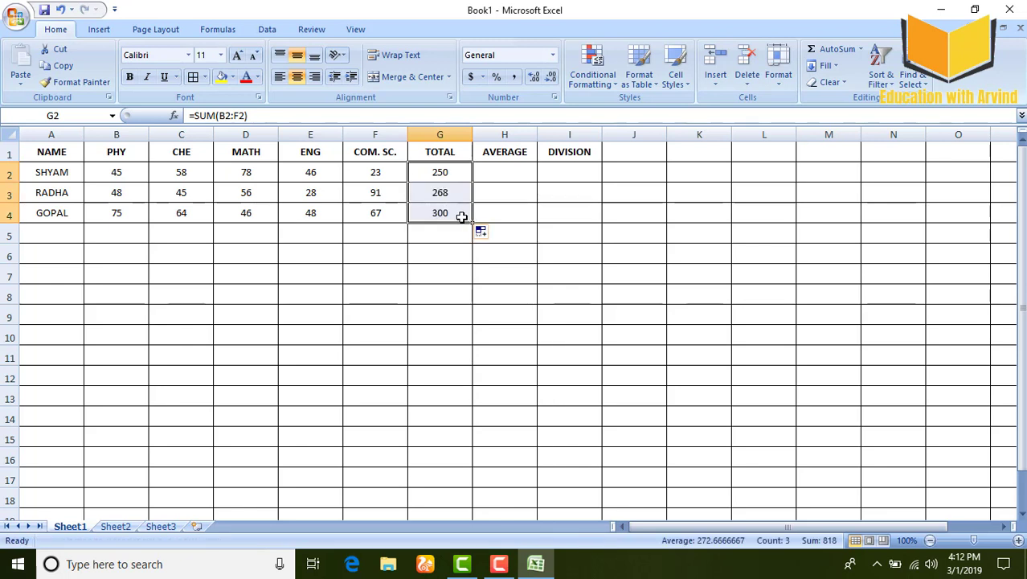
{"action": "type", "text": "11"}
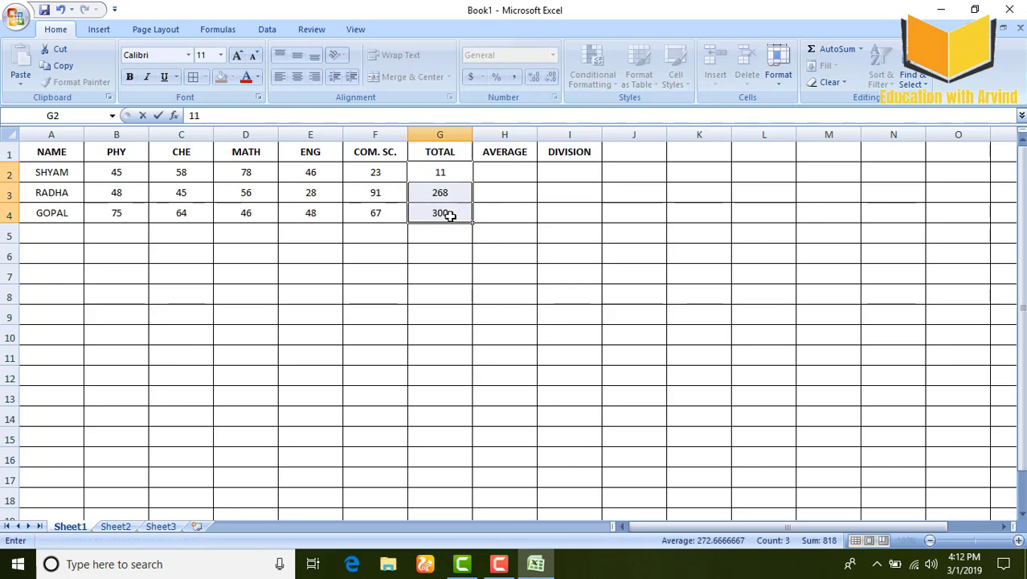
{"action": "key", "text": "BackSpace"}
{"action": "key", "text": "BackSpace"}
{"action": "type", "text": "=SUM(B2:F2)"}
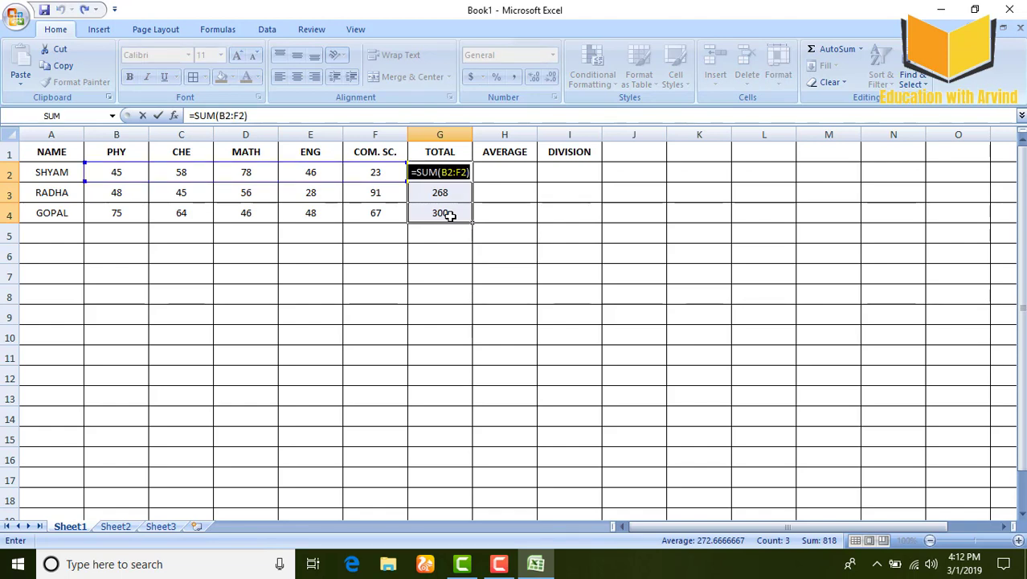
{"action": "key", "text": "Return"}
{"action": "left_click", "coordinate": [454, 252]}
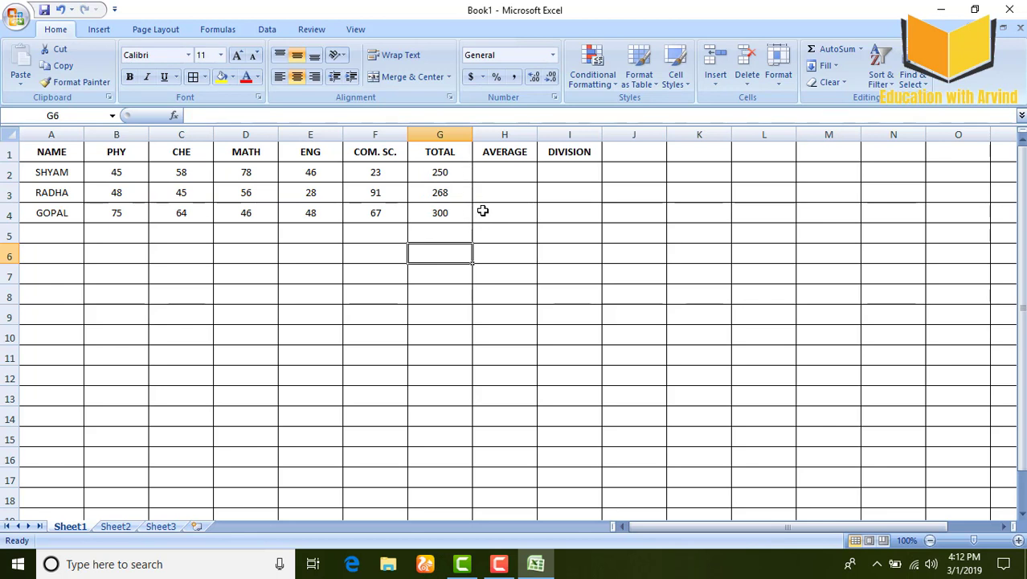
Enter =AVERAGE(B2:F2) in H2 so the first student's average shows 50.
{"action": "left_click", "coordinate": [503, 172]}
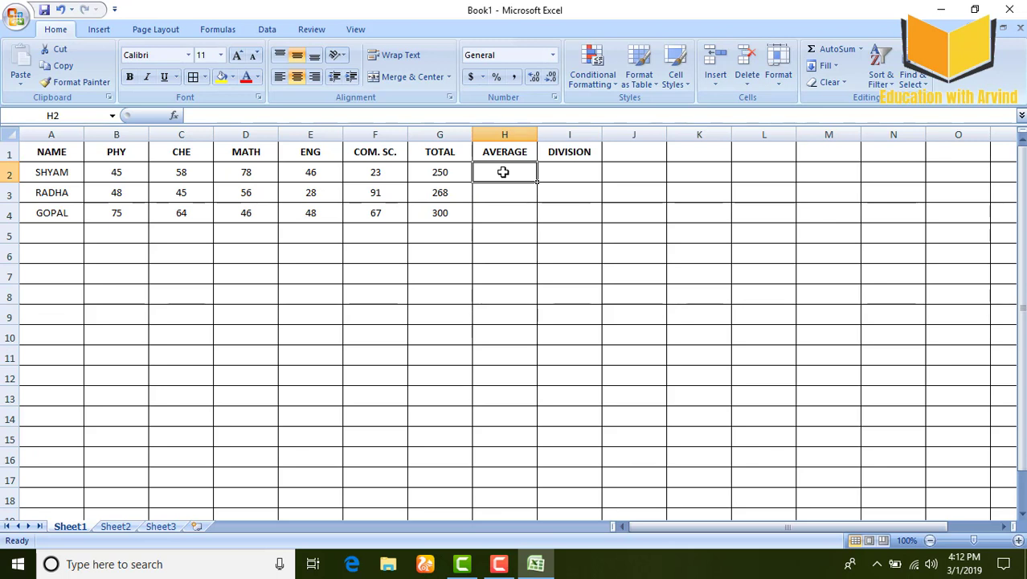
{"action": "type", "text": "11"}
{"action": "left_click", "coordinate": [507, 195]}
{"action": "left_click", "coordinate": [508, 172]}
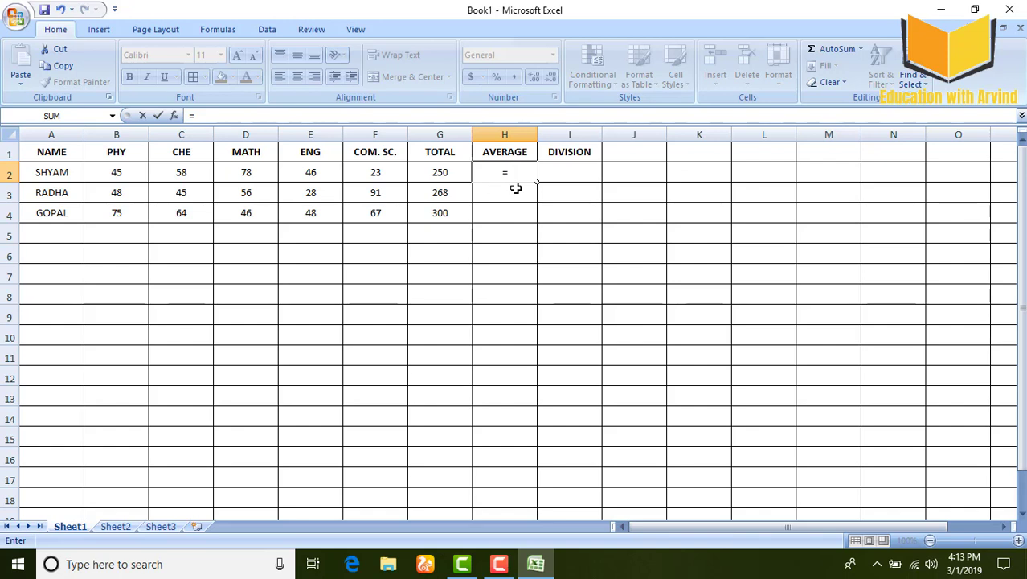
{"action": "type", "text": "AVERA"}
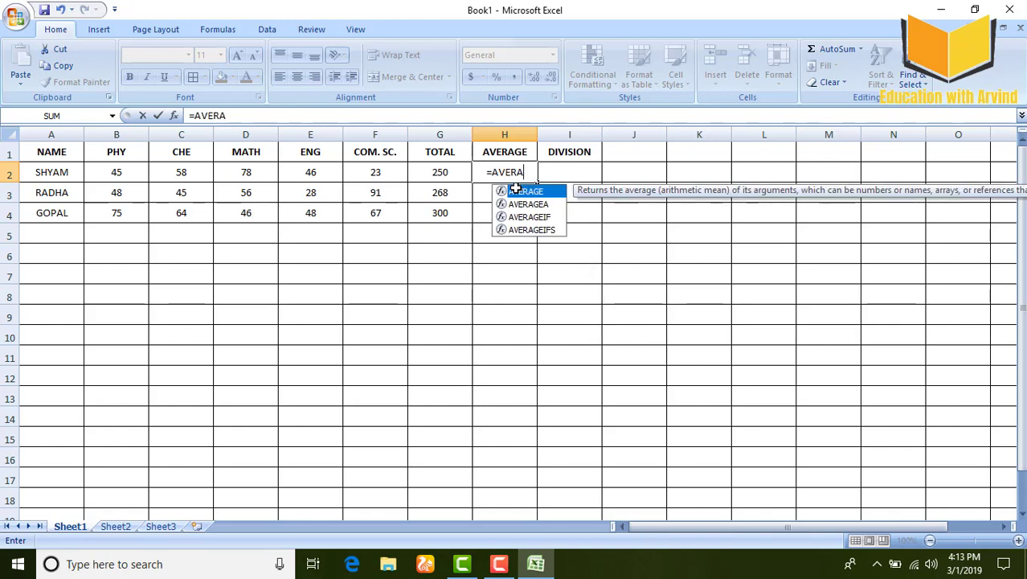
{"action": "type", "text": "GE"}
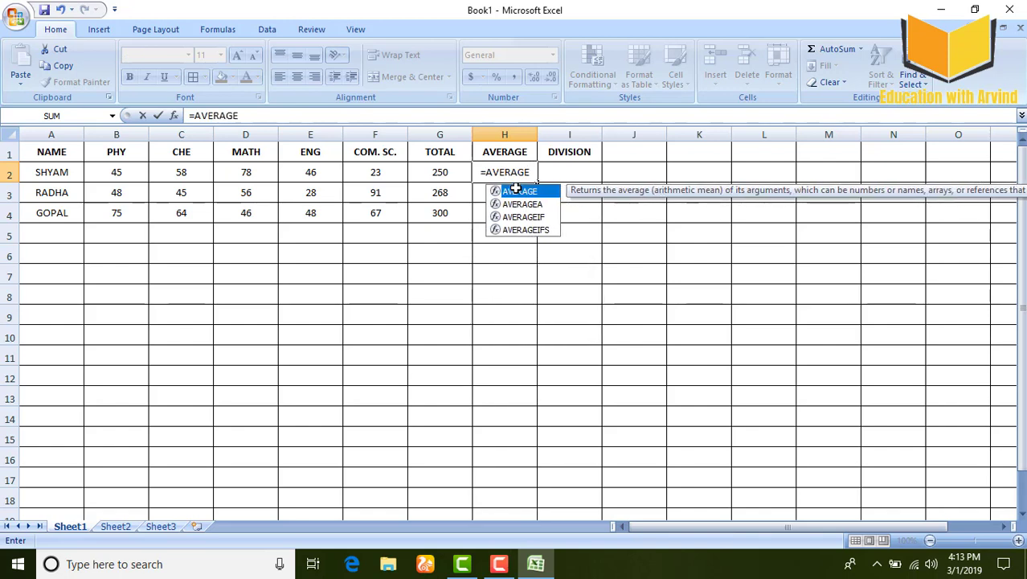
{"action": "double_click", "coordinate": [515, 191]}
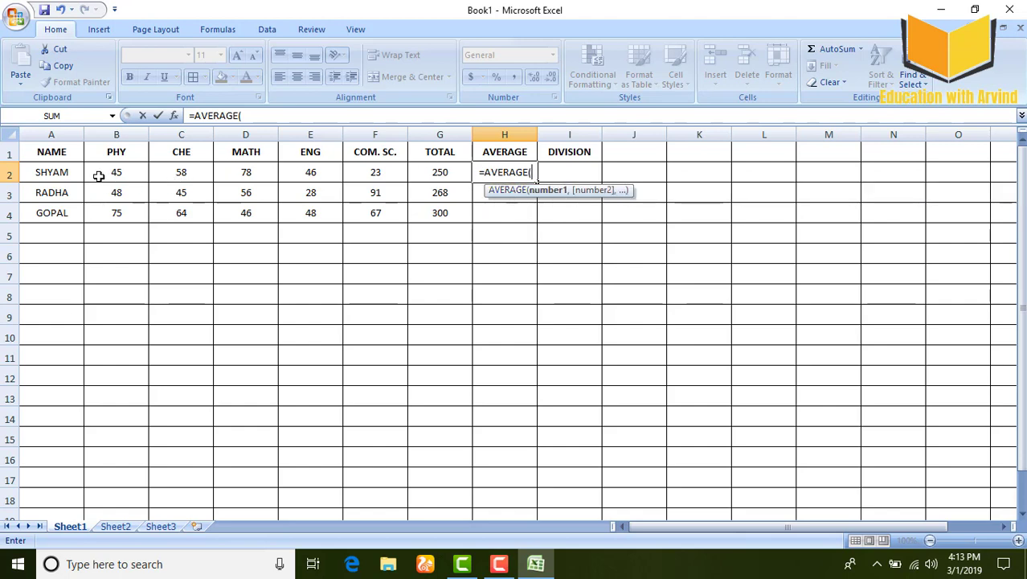
{"action": "left_click_drag", "start_coordinate": [101, 177], "coordinate": [372, 172]}
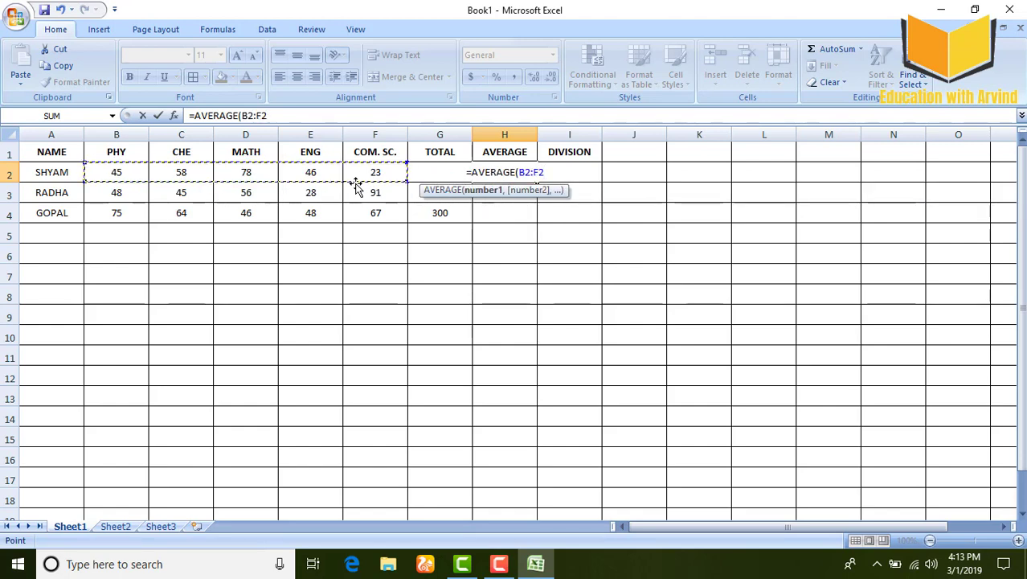
{"action": "type", "text": ")"}
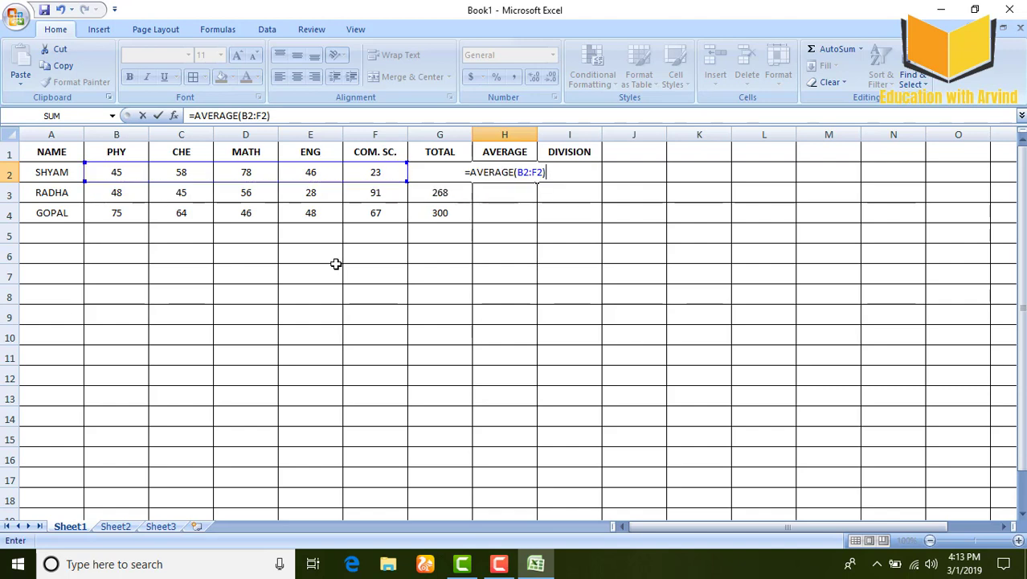
{"action": "key", "text": "Return"}
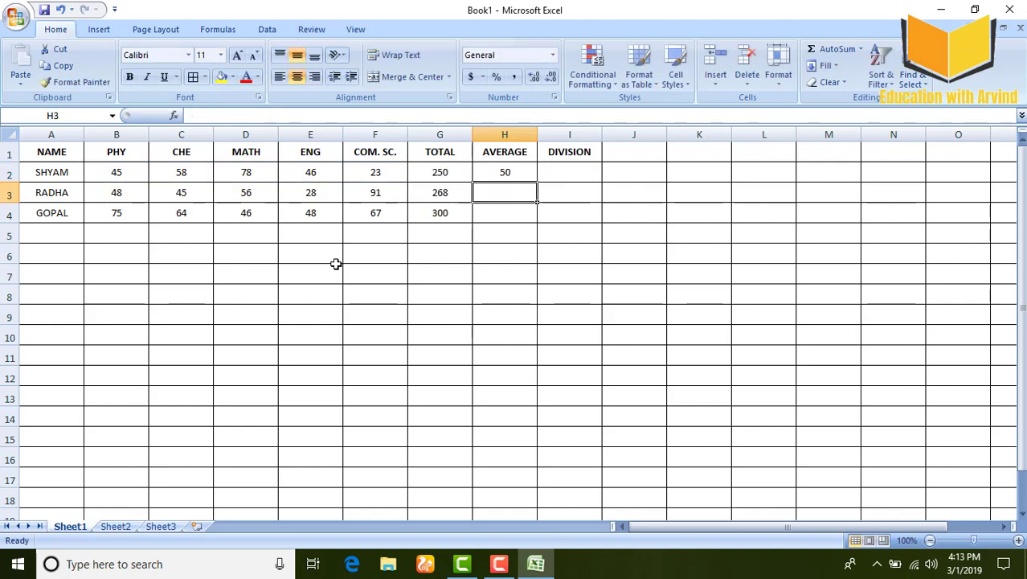
Fill the H2 average down to H3 (53.6) and H4, then delete the copy in H4.
{"action": "left_click", "coordinate": [527, 171]}
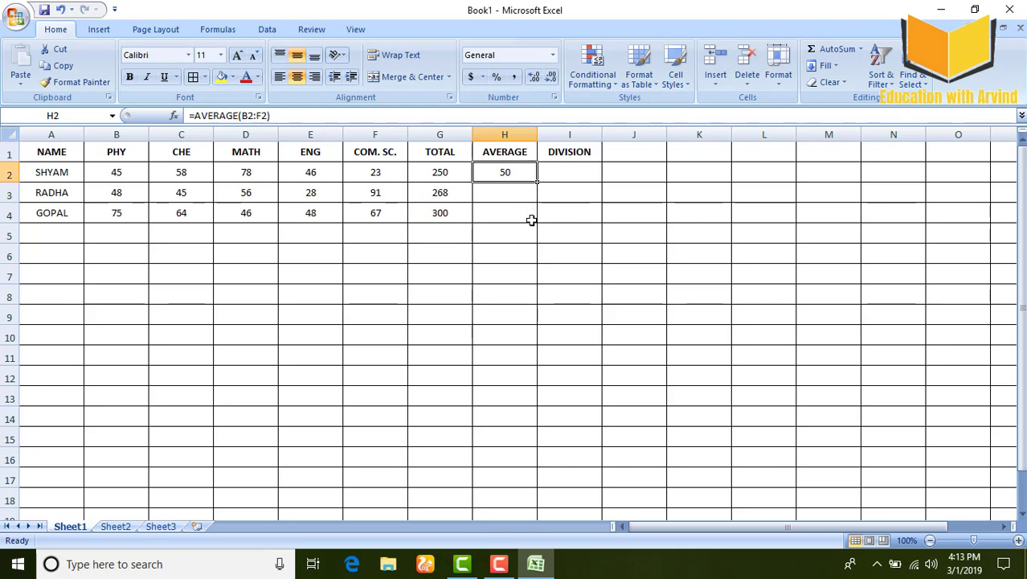
{"action": "left_click_drag", "start_coordinate": [537, 180], "coordinate": [531, 223]}
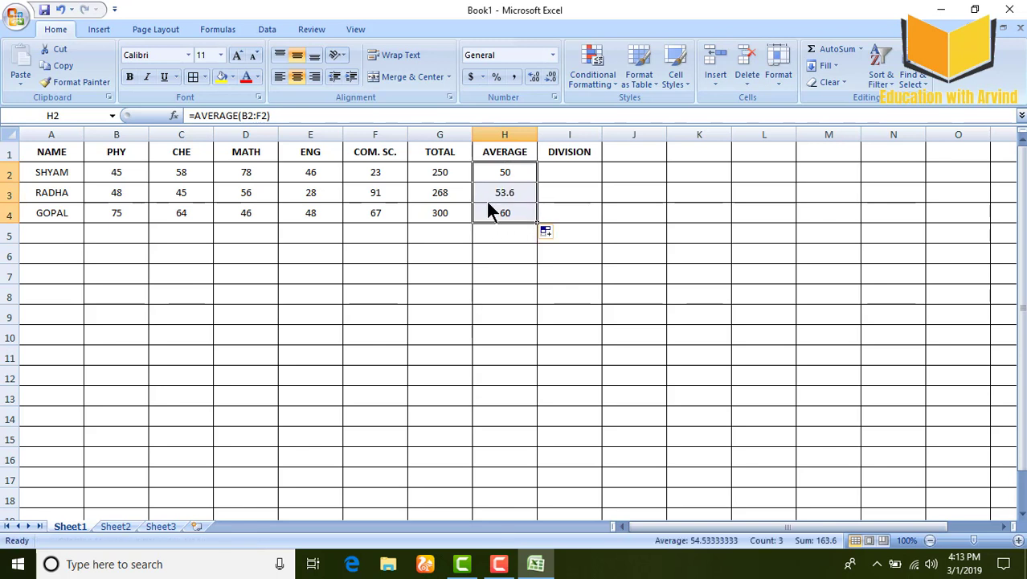
{"action": "left_click", "coordinate": [494, 230]}
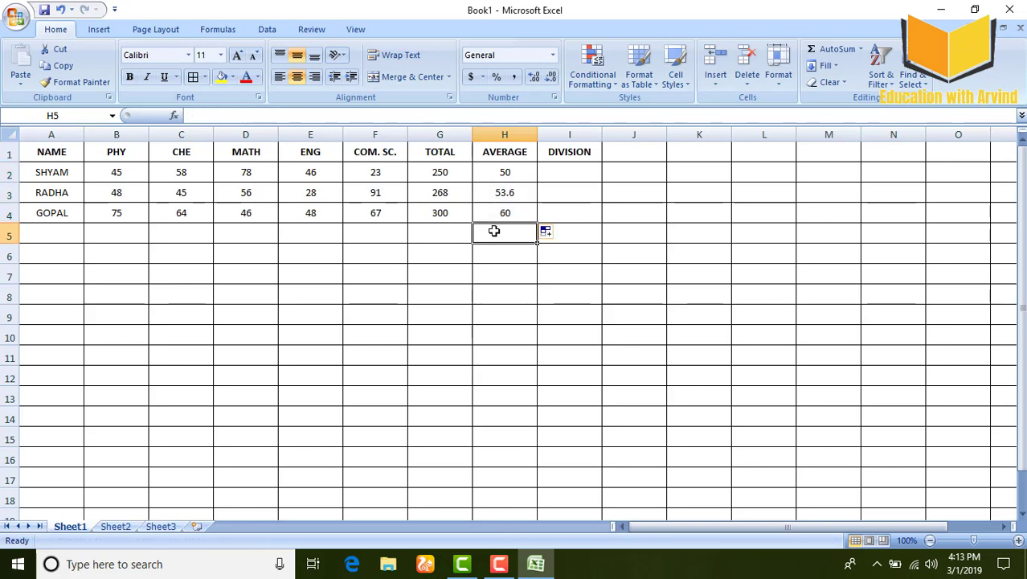
{"action": "left_click", "coordinate": [498, 194]}
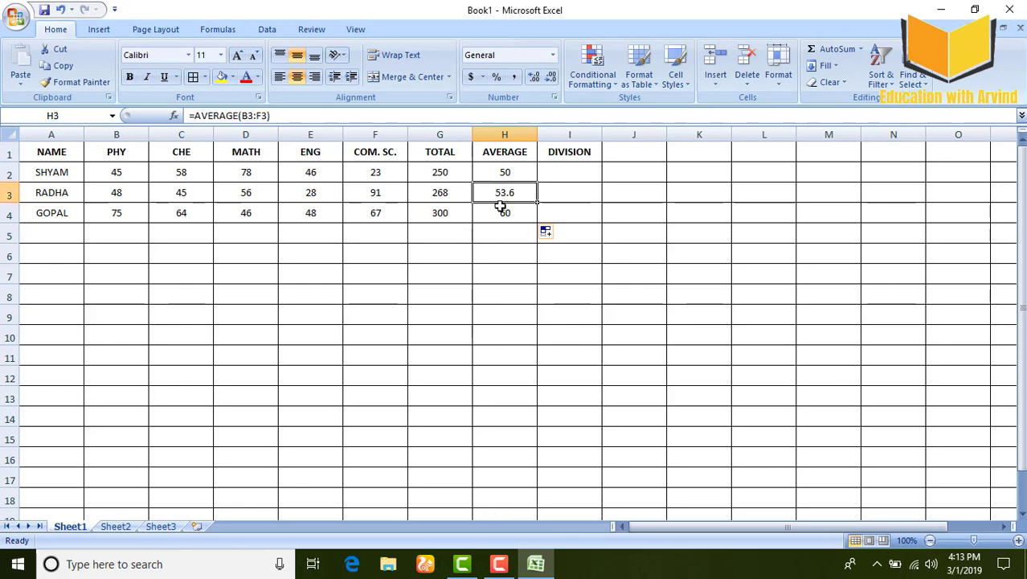
{"action": "left_click", "coordinate": [502, 211]}
{"action": "key", "text": "Delete"}
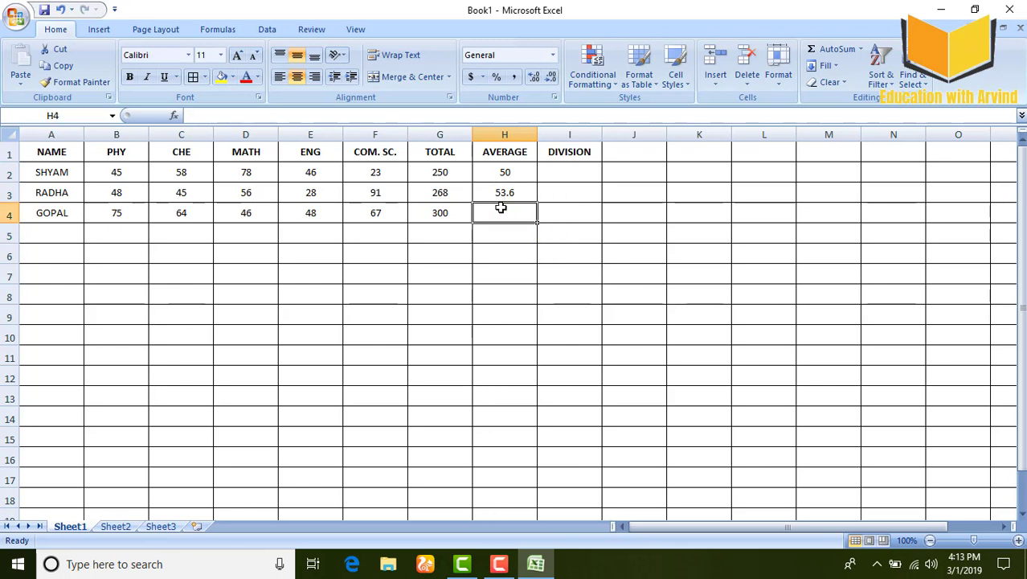
Start an incomplete G4 division formula in H4 and accept Excel's proposed correction.
{"action": "type", "text": "="}
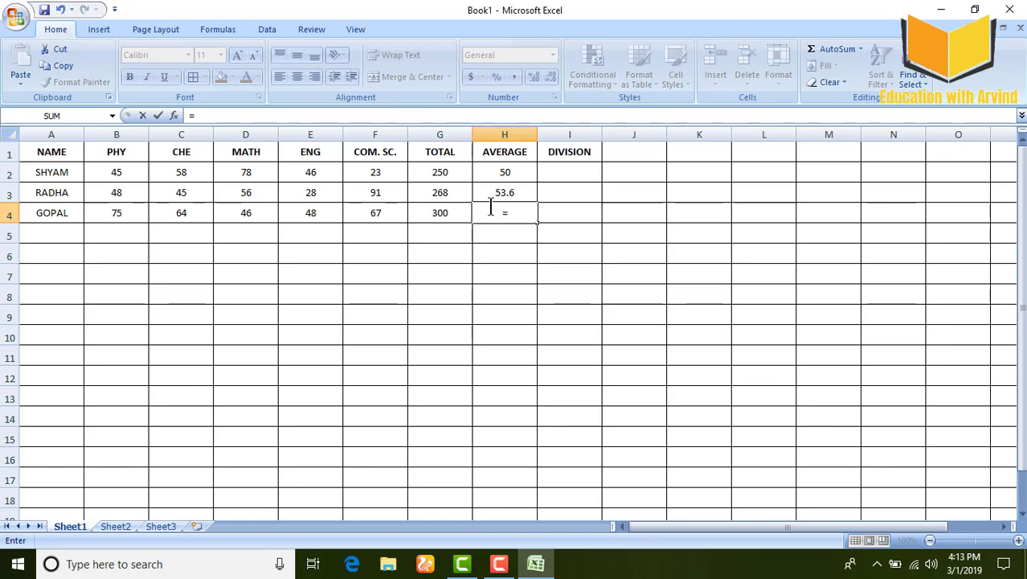
{"action": "left_click", "coordinate": [439, 214]}
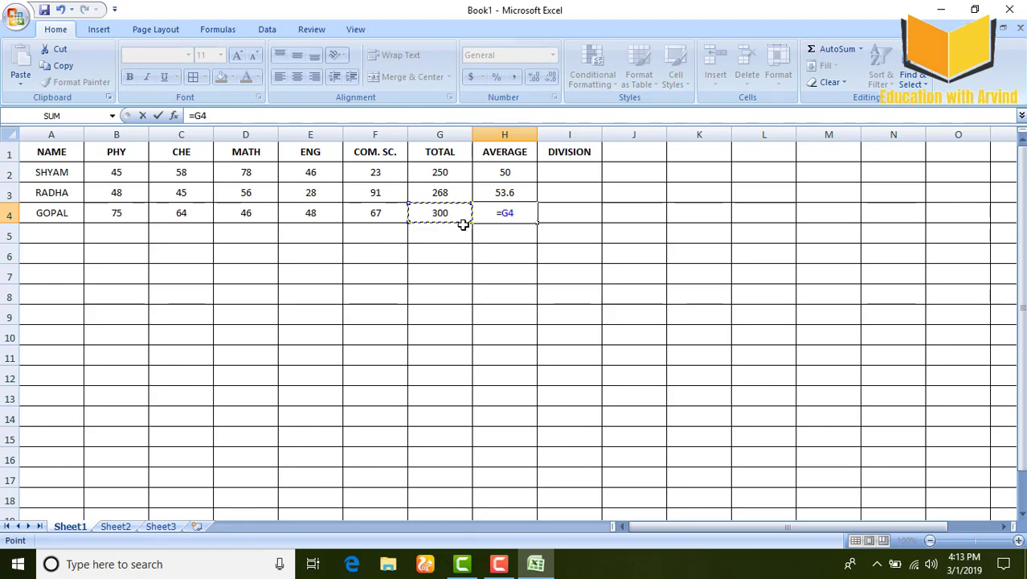
{"action": "left_click", "coordinate": [439, 215]}
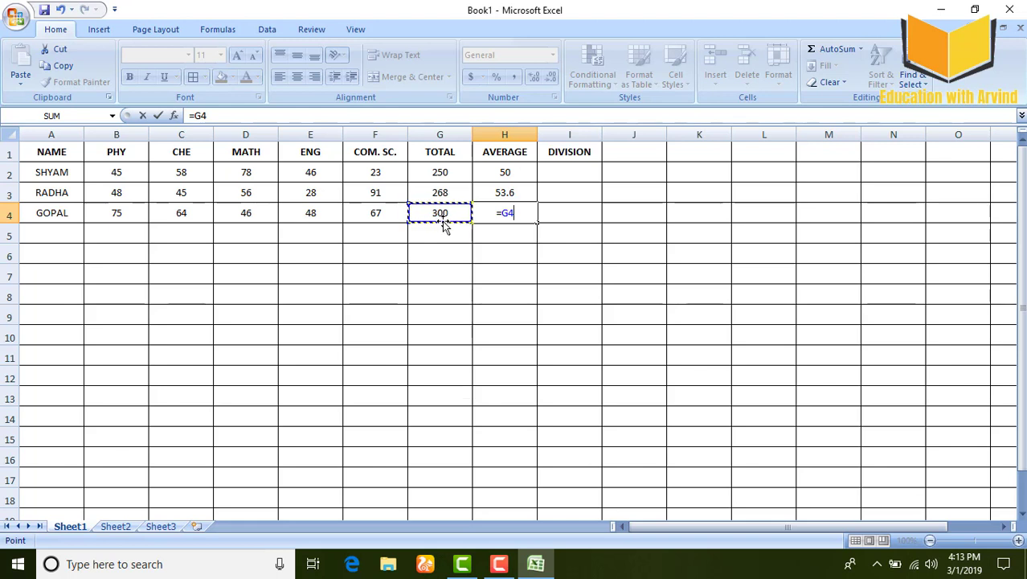
{"action": "type", "text": "/"}
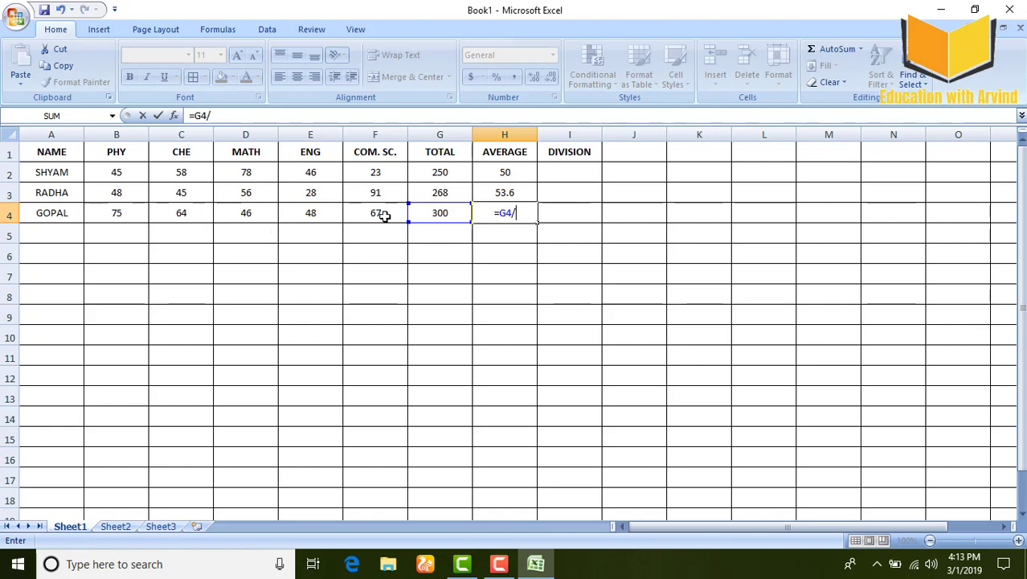
{"action": "key", "text": "Return"}
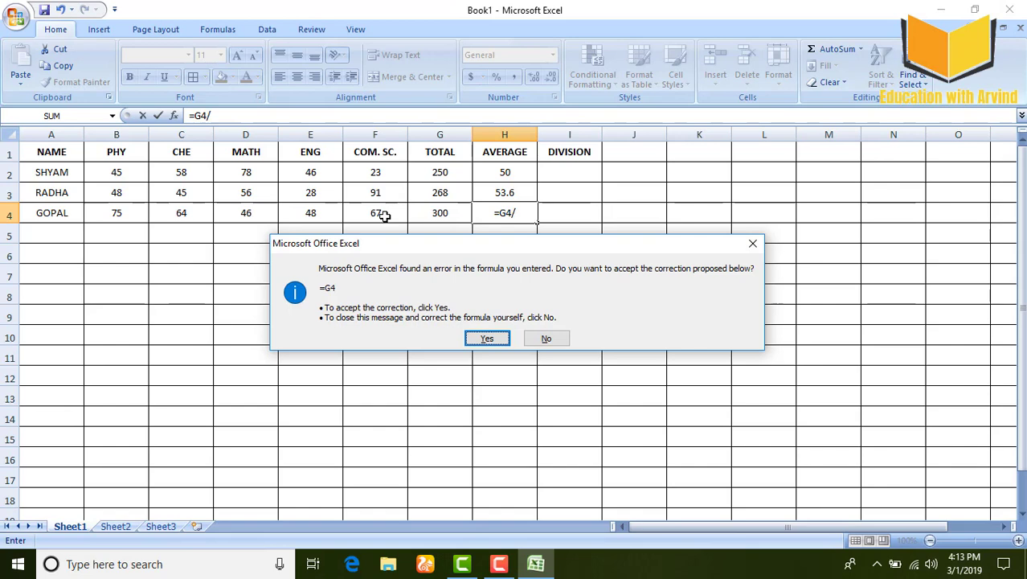
{"action": "key", "text": "Return"}
Re-enter H4 as =G4/5 so it shows 60.
{"action": "left_click", "coordinate": [522, 214]}
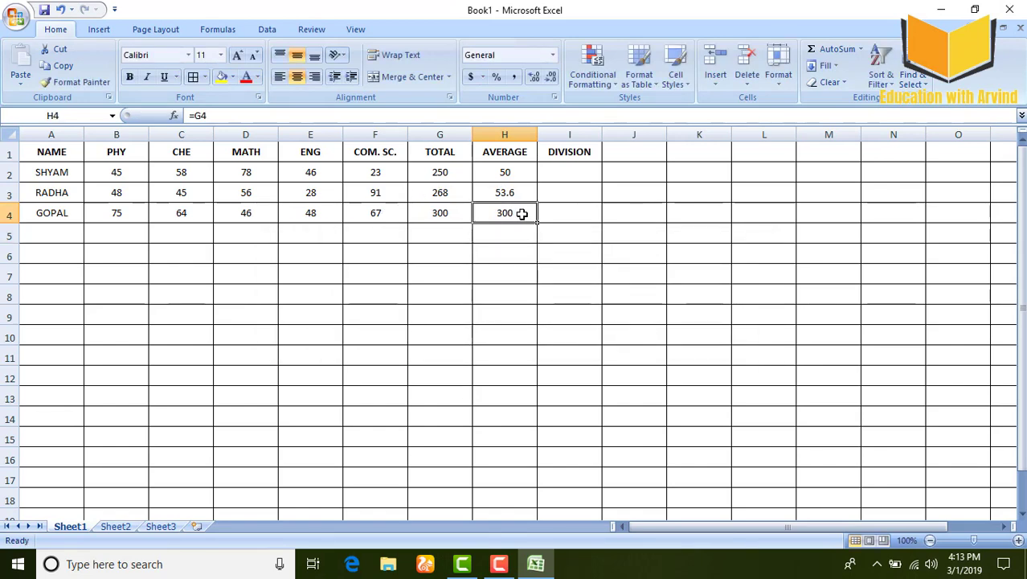
{"action": "type", "text": "="}
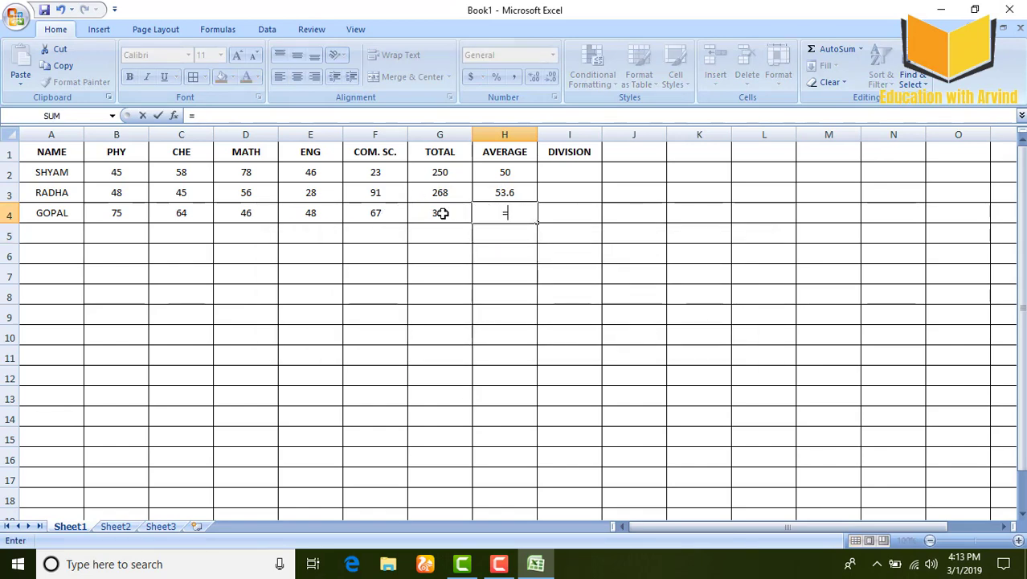
{"action": "left_click", "coordinate": [443, 213]}
{"action": "type", "text": "/"}
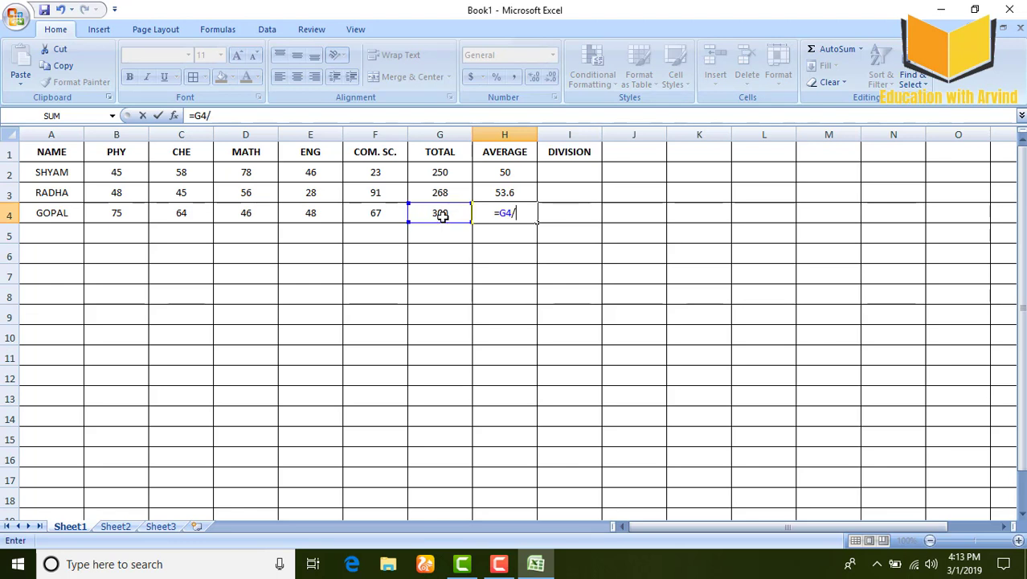
{"action": "type", "text": "5"}
{"action": "key", "text": "Return"}
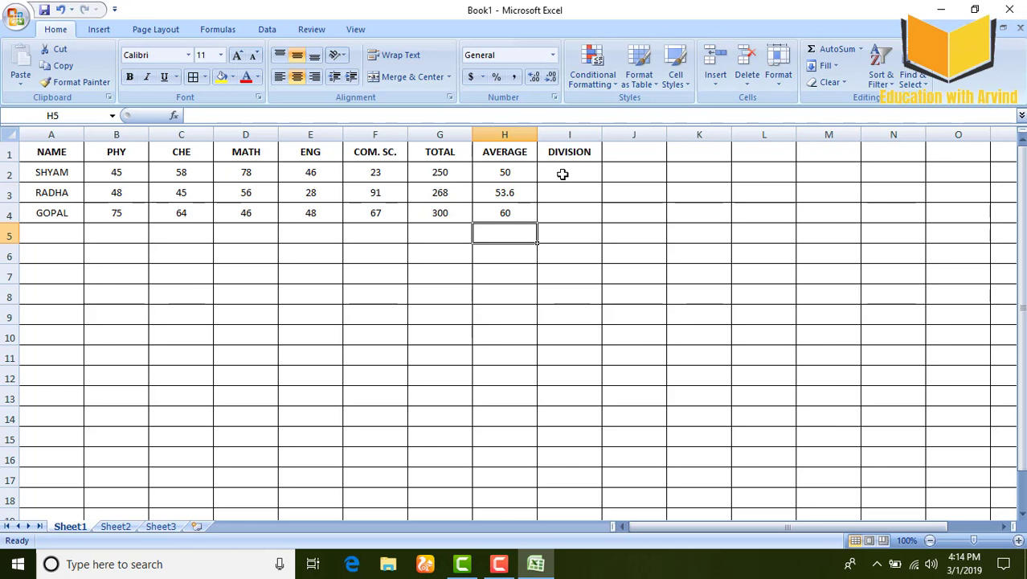
{"action": "left_click", "coordinate": [563, 175]}
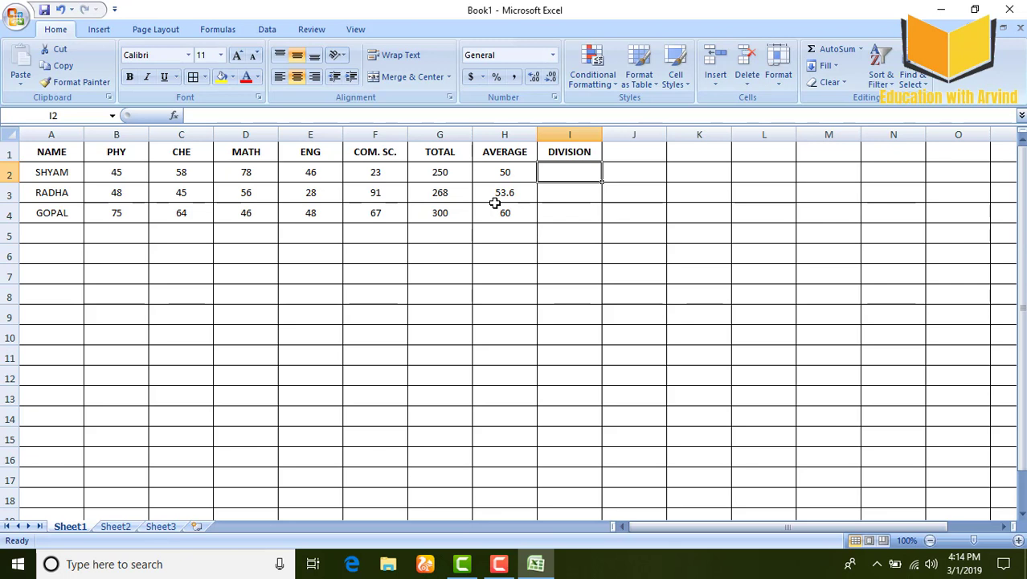
Begin the nested IF in I2 with FAIL-below-33 tests for B2 and C2.
{"action": "type", "text": "=IF"}
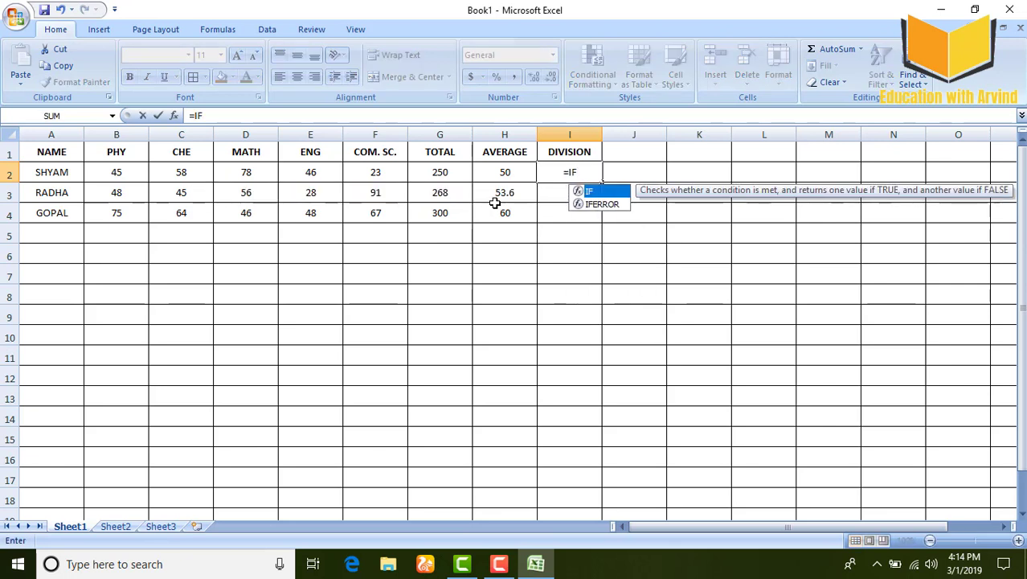
{"action": "type", "text": "("}
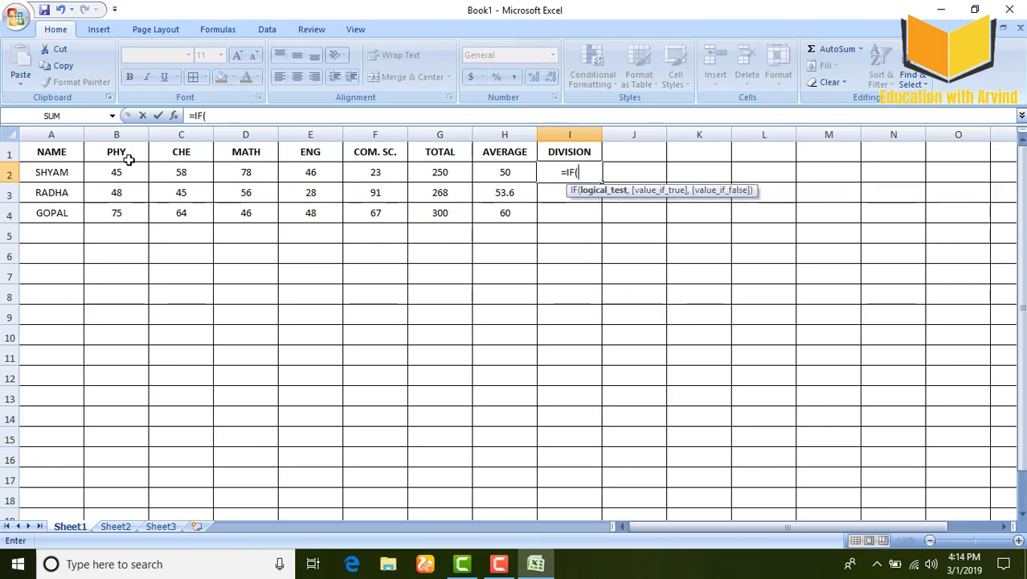
{"action": "left_click", "coordinate": [122, 172]}
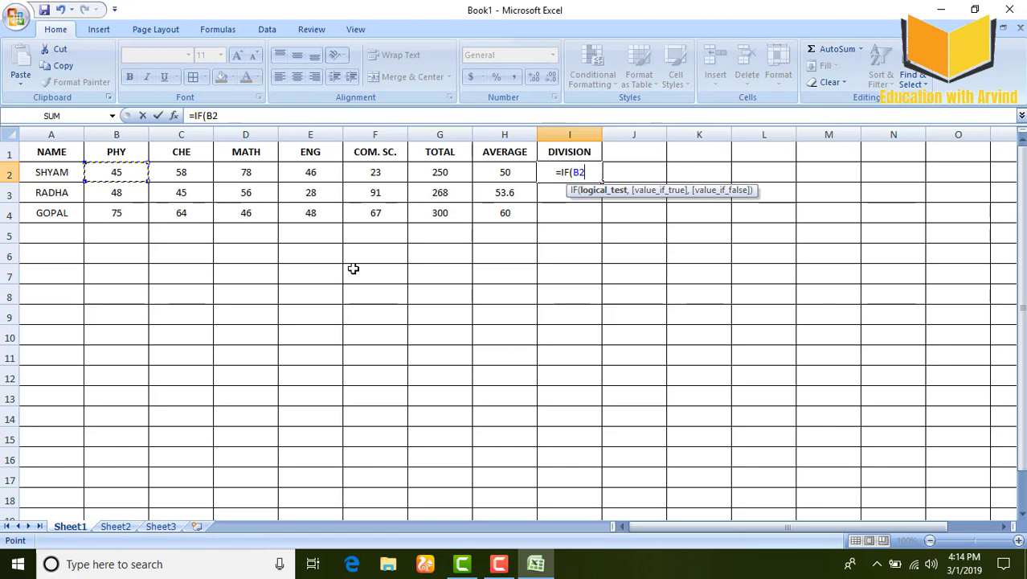
{"action": "type", "text": "<3"}
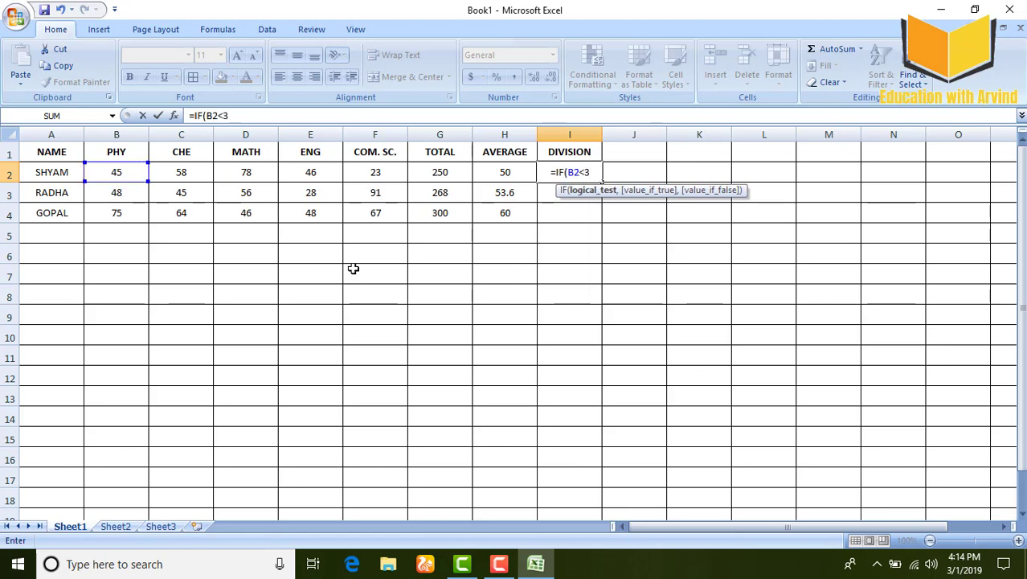
{"action": "type", "text": "3"}
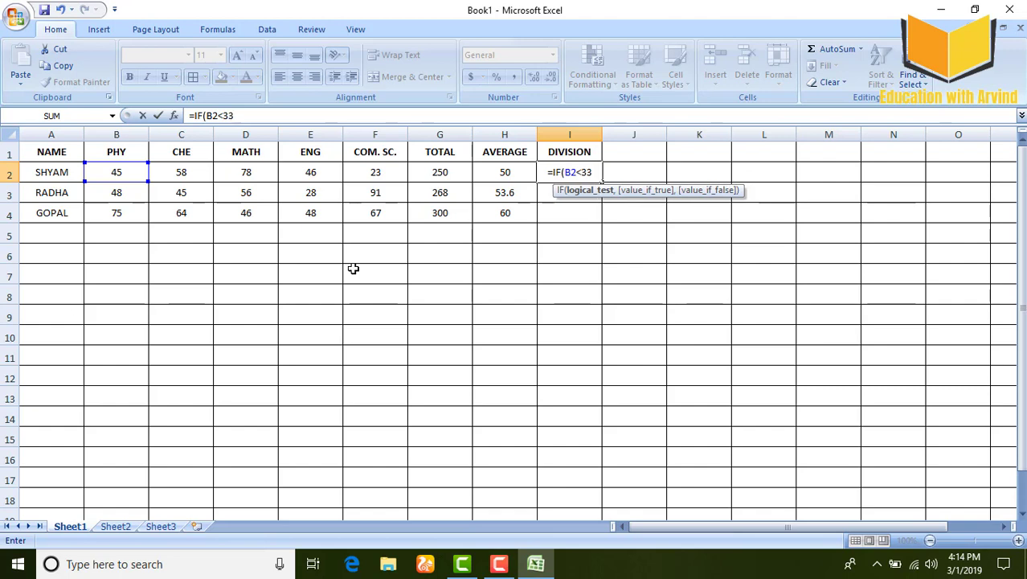
{"action": "type", "text": ",\"F"}
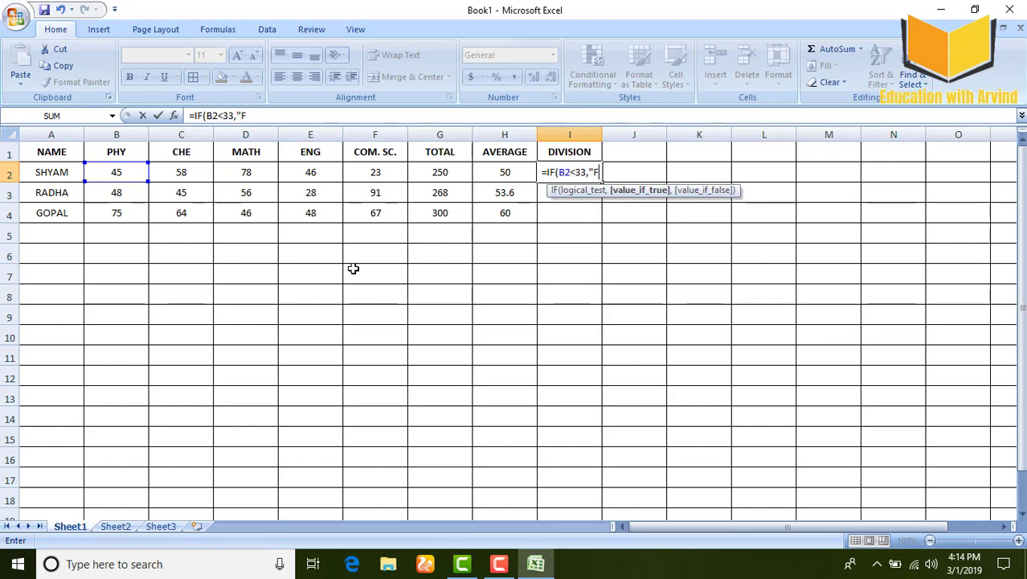
{"action": "type", "text": "AIL\""}
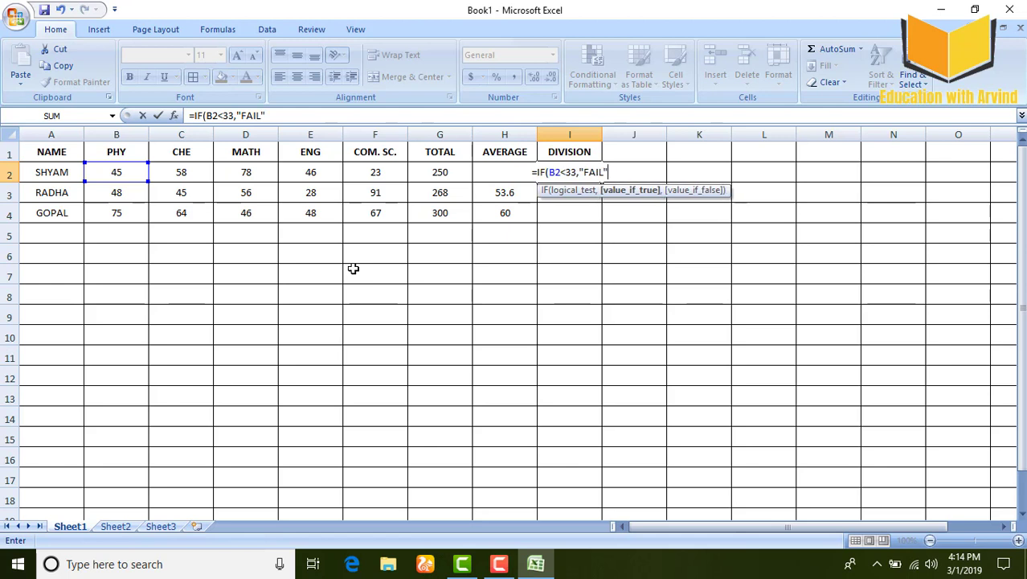
{"action": "type", "text": ","}
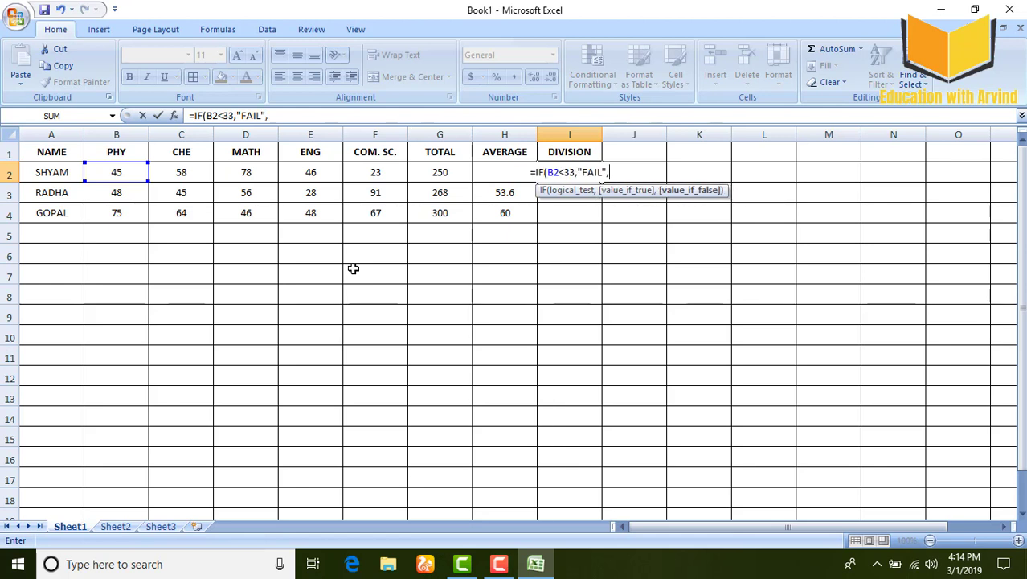
{"action": "type", "text": "IF"}
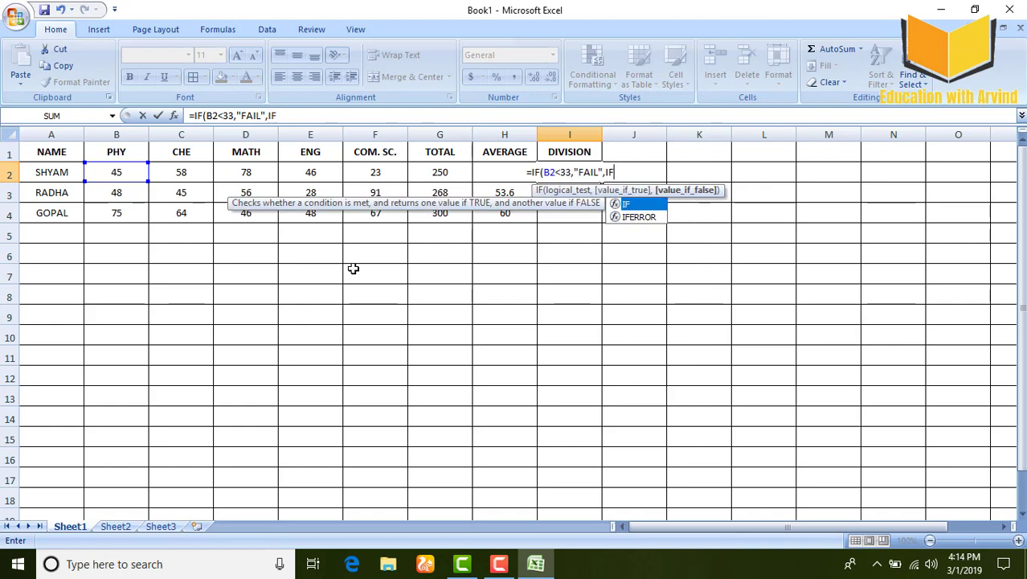
{"action": "type", "text": "("}
{"action": "left_click", "coordinate": [191, 171]}
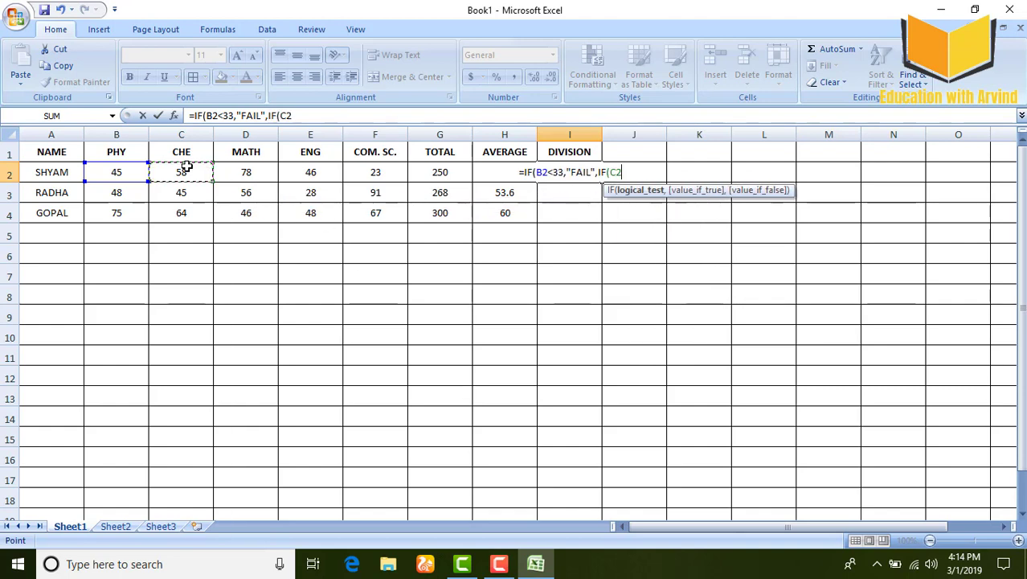
{"action": "type", "text": "<"}
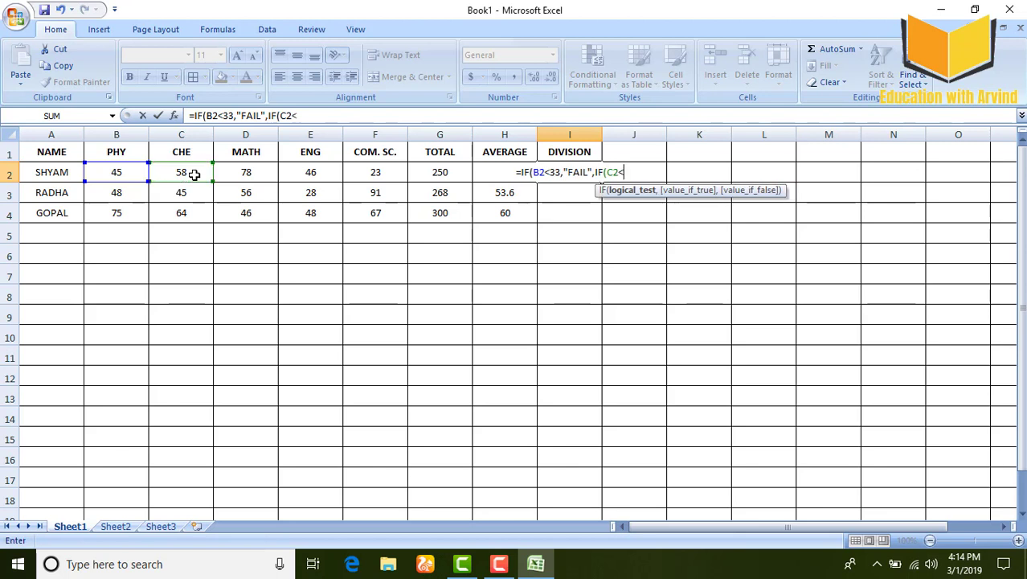
{"action": "type", "text": "33,"}
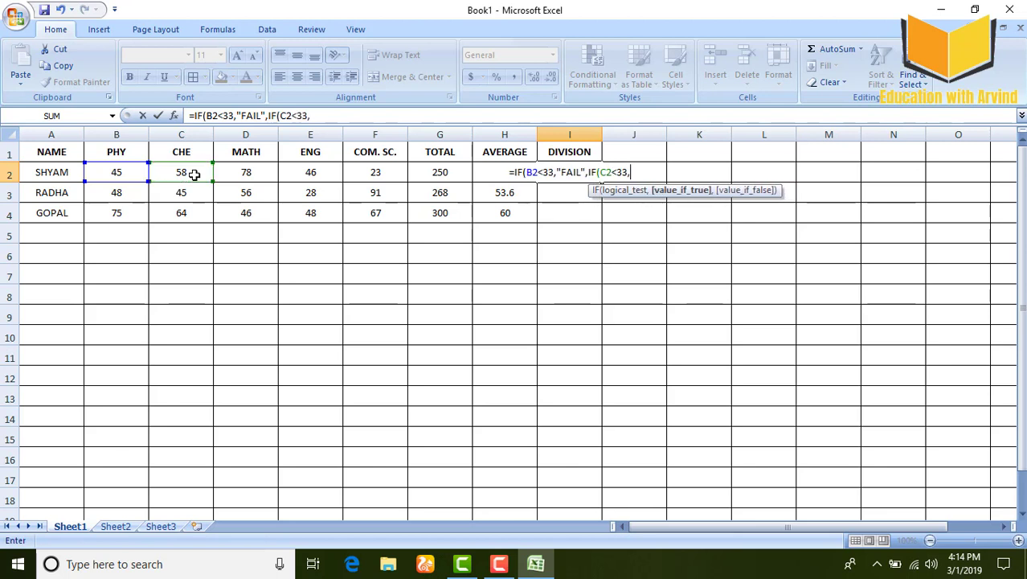
{"action": "type", "text": "\"FAIL"}
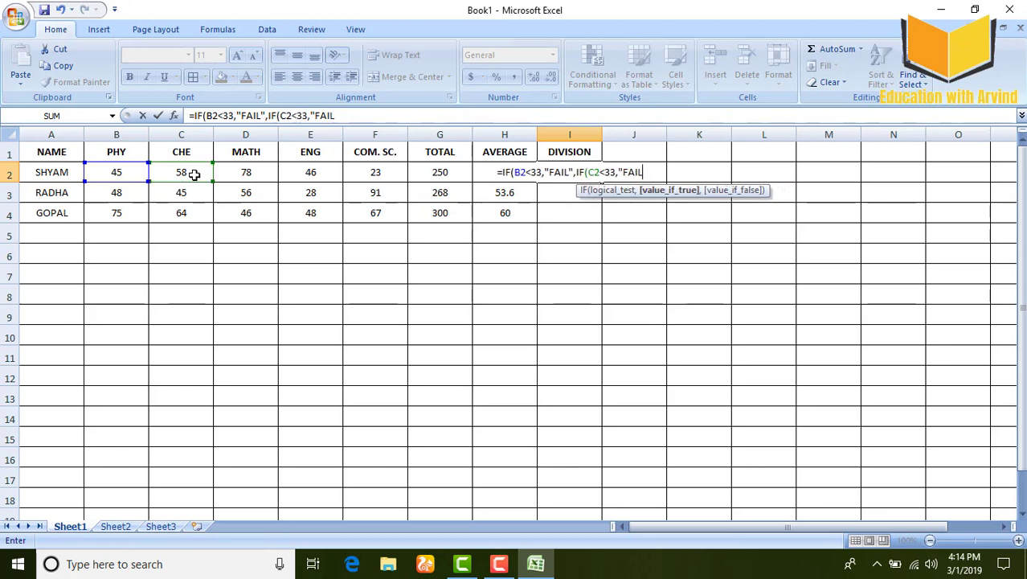
{"action": "type", "text": "\","}
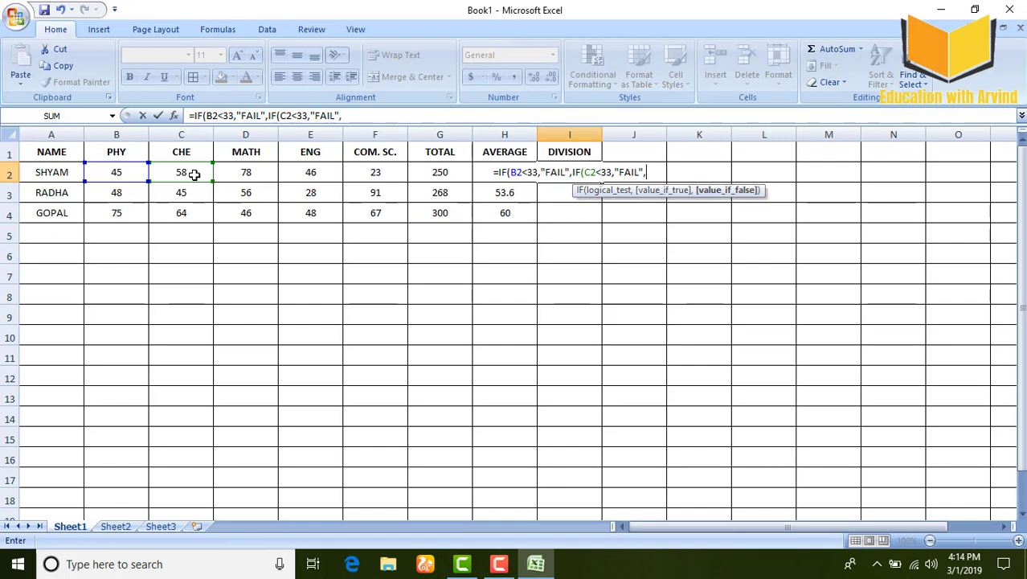
{"action": "type", "text": "IF"}
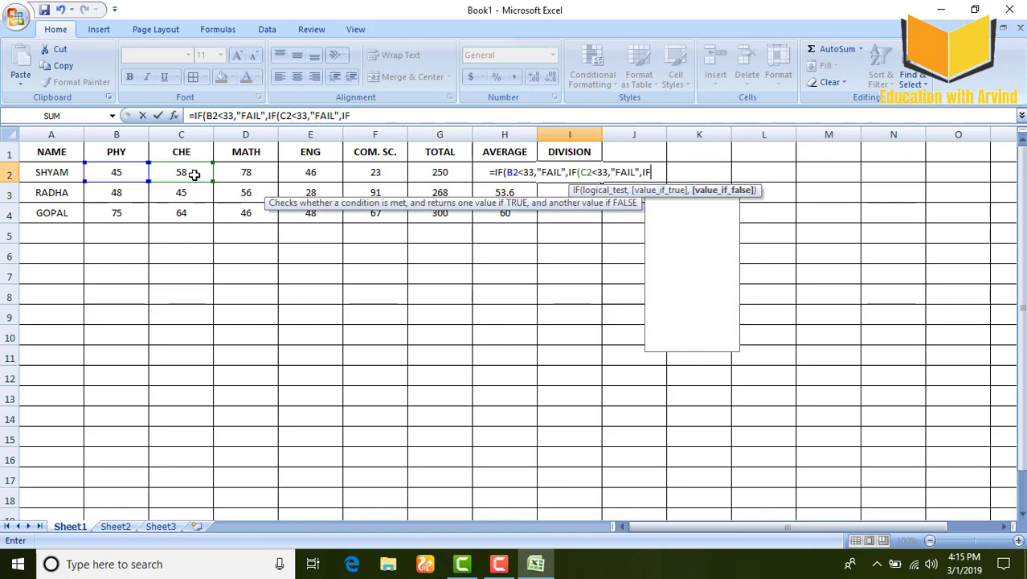
{"action": "type", "text": "("}
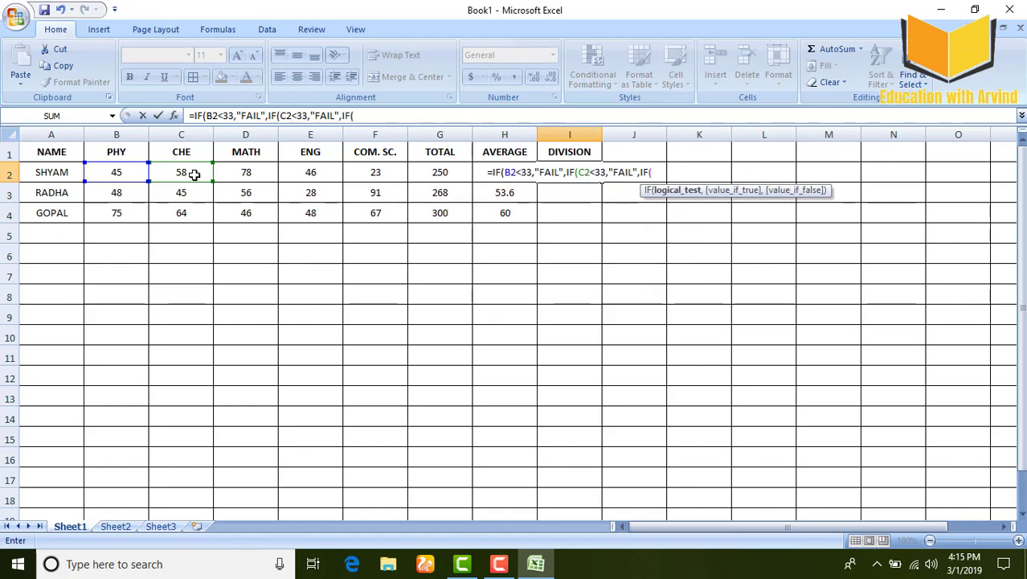
Add FAIL-below-33 tests for D2, E2 and F2, opening the next IF.
{"action": "left_click", "coordinate": [246, 174]}
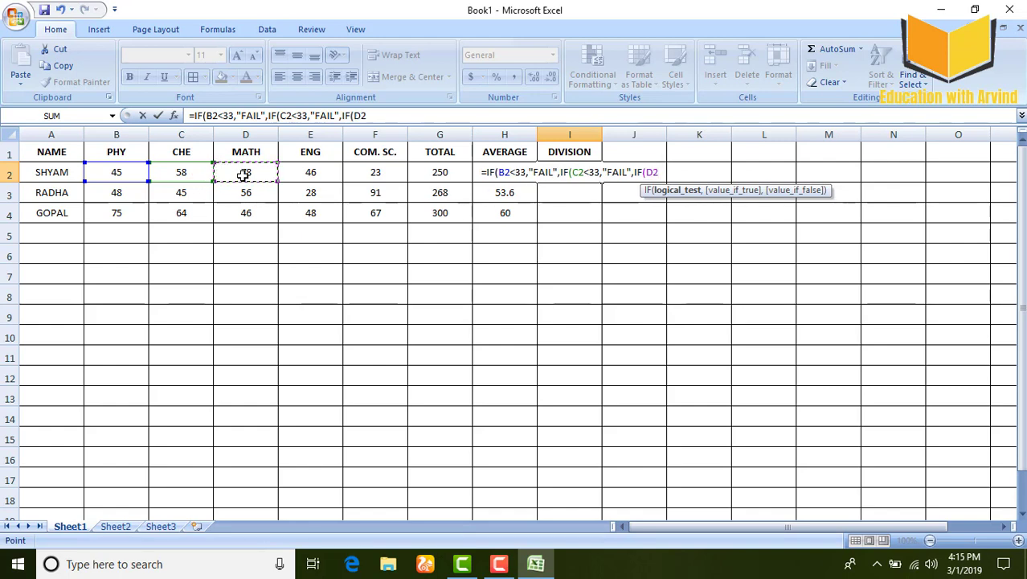
{"action": "type", "text": "<33,"}
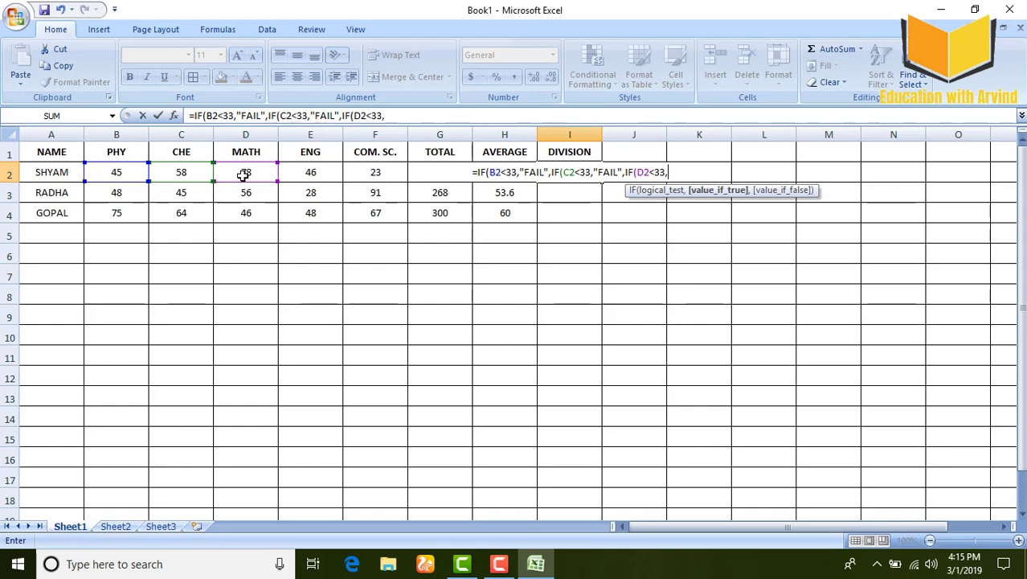
{"action": "type", "text": "\"FAIL"}
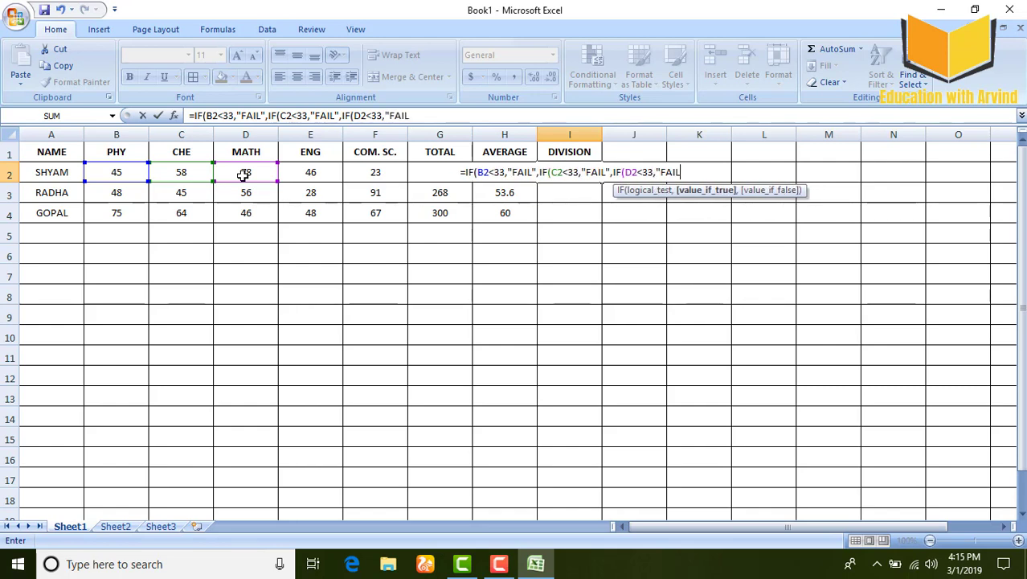
{"action": "type", "text": "\","}
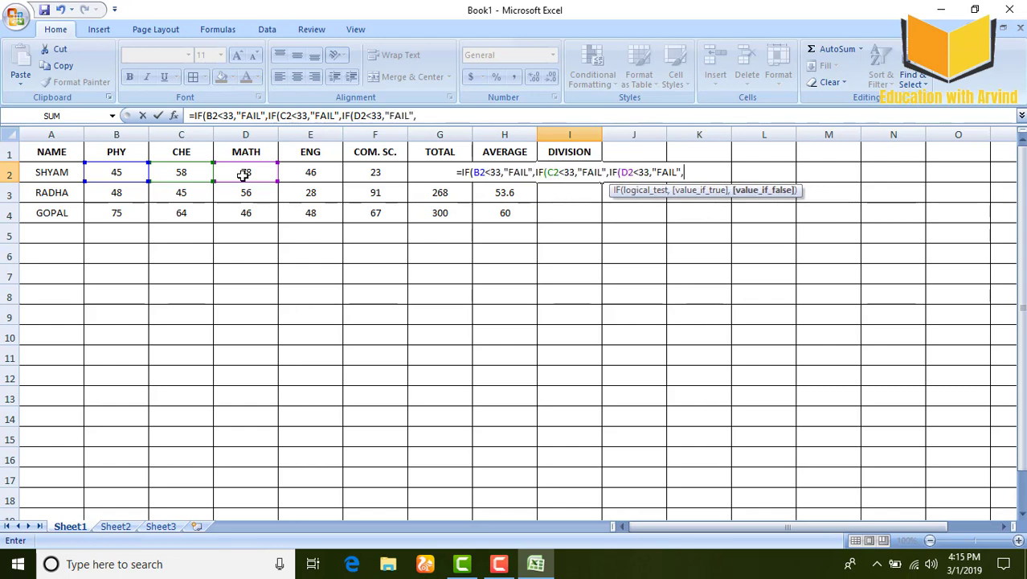
{"action": "type", "text": "IF"}
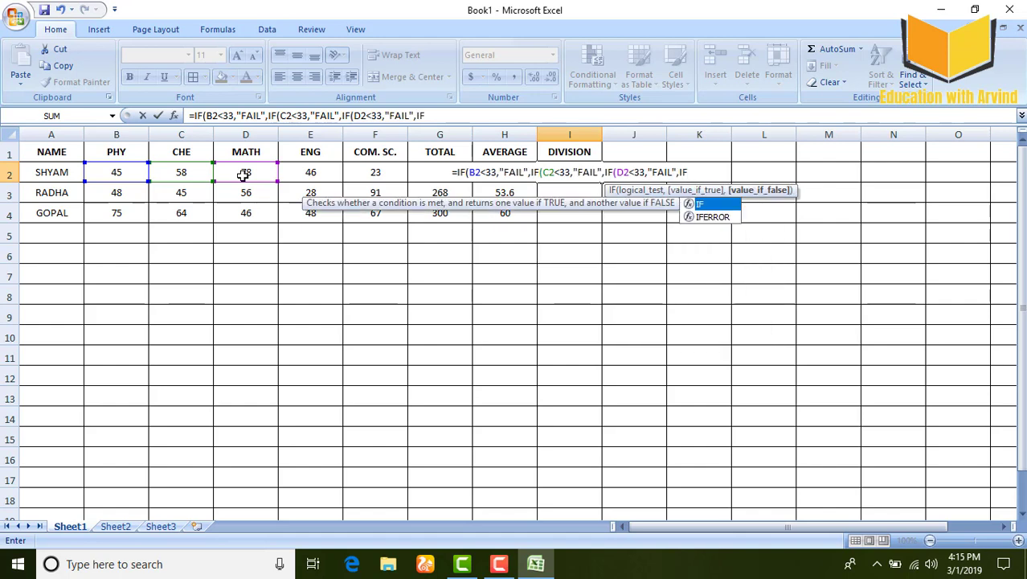
{"action": "type", "text": "("}
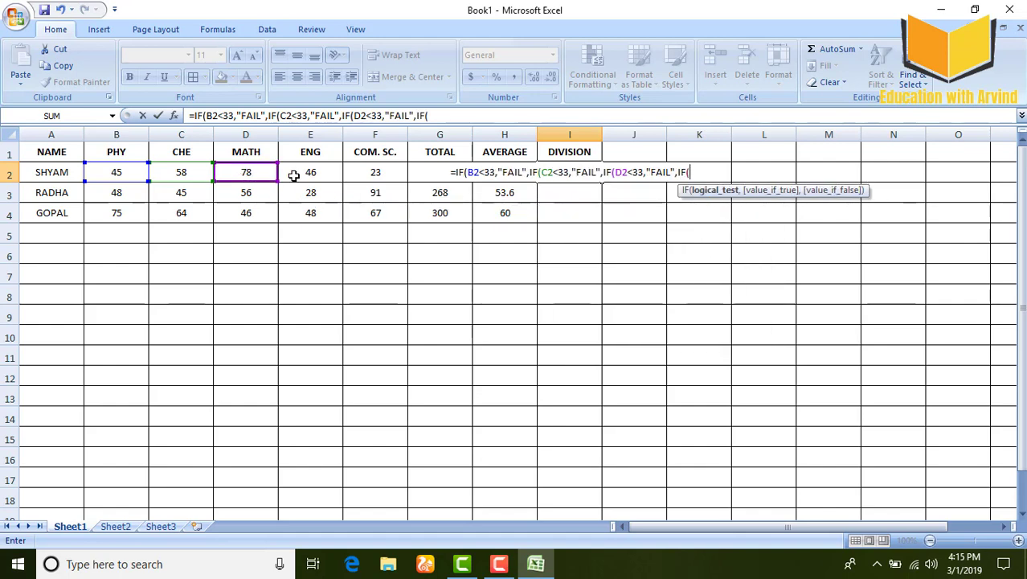
{"action": "left_click", "coordinate": [294, 175]}
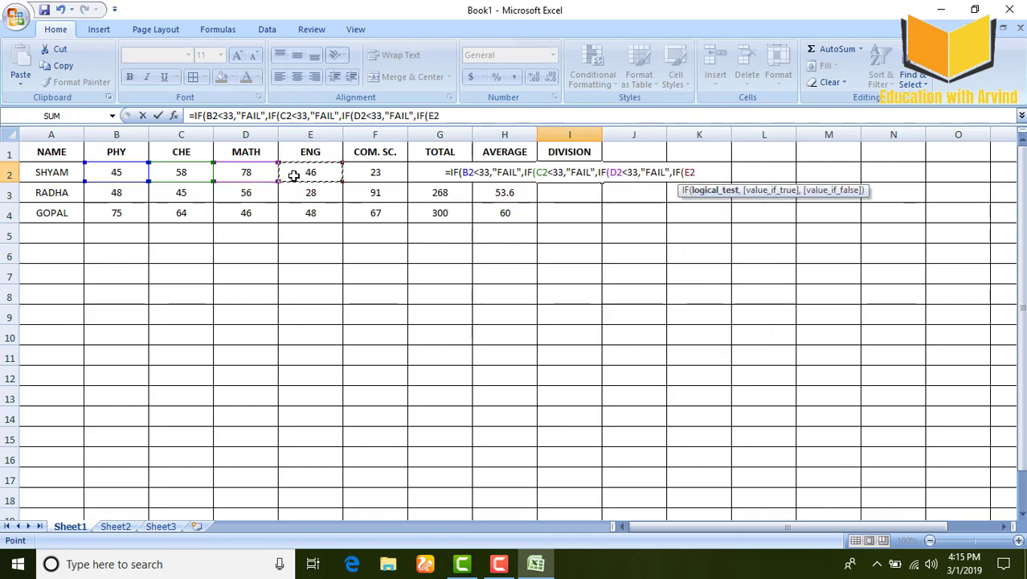
{"action": "type", "text": "<33"}
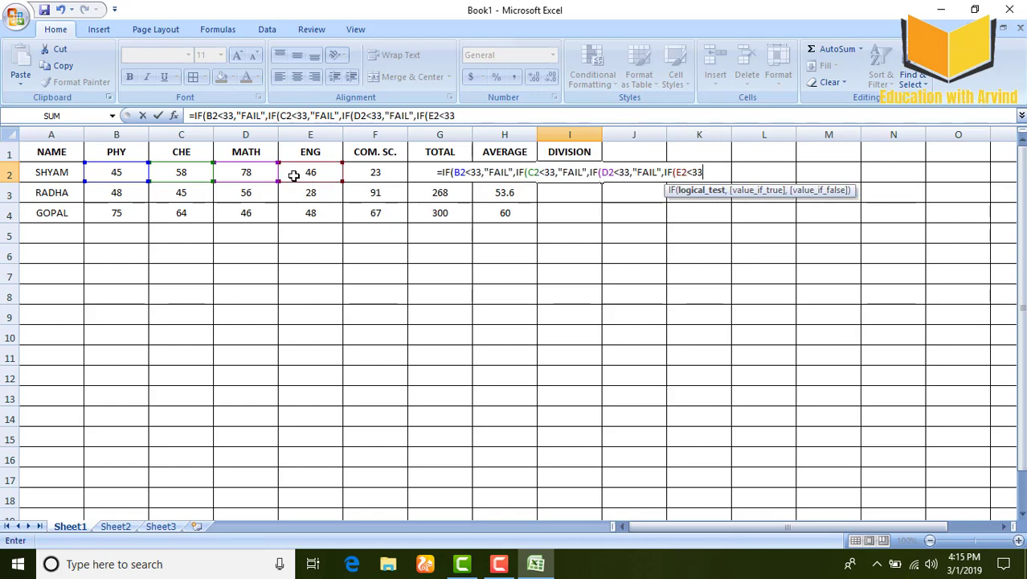
{"action": "type", "text": ",\""}
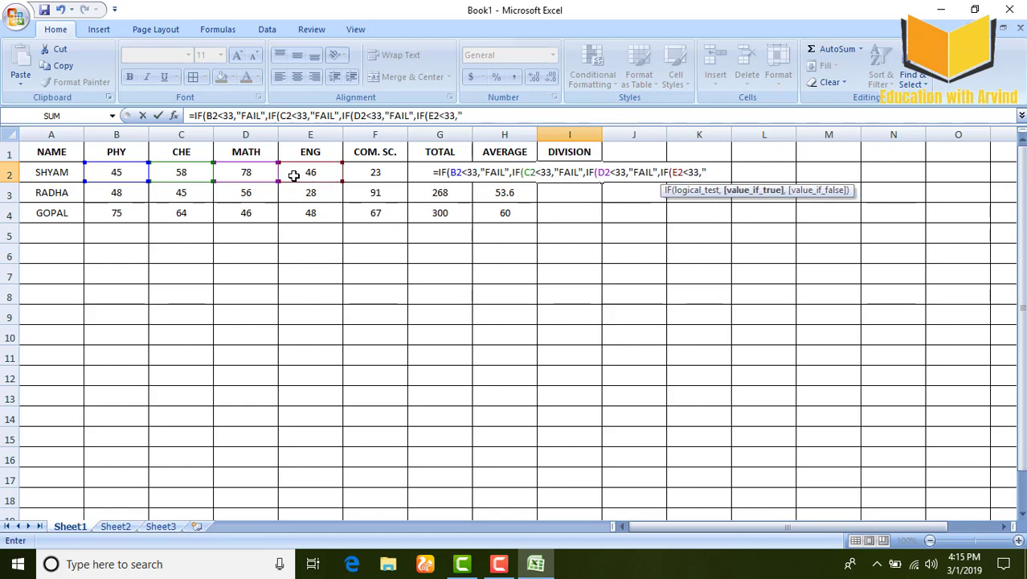
{"action": "type", "text": "FA"}
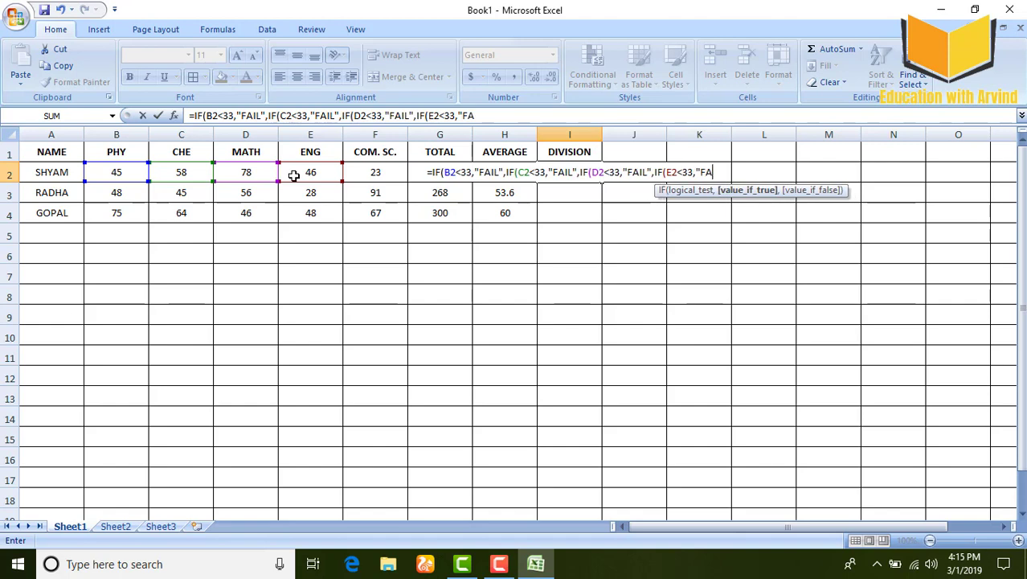
{"action": "type", "text": "IL\""}
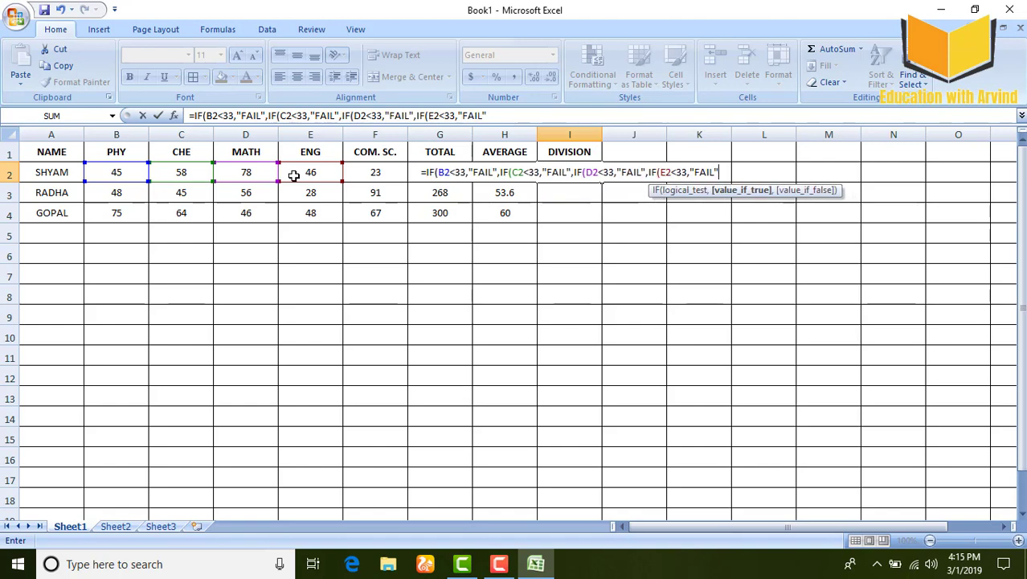
{"action": "type", "text": ",IF"}
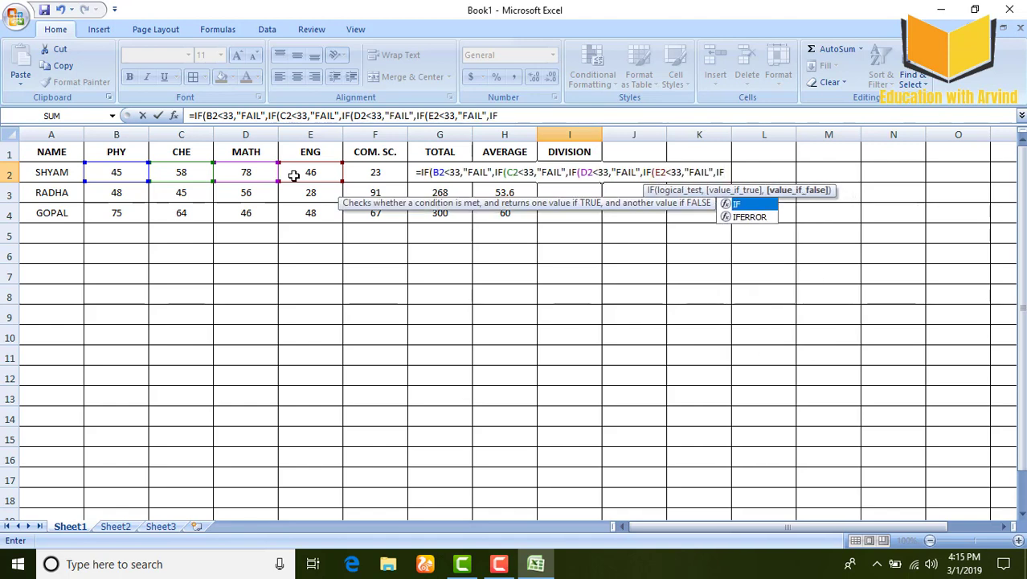
{"action": "type", "text": "("}
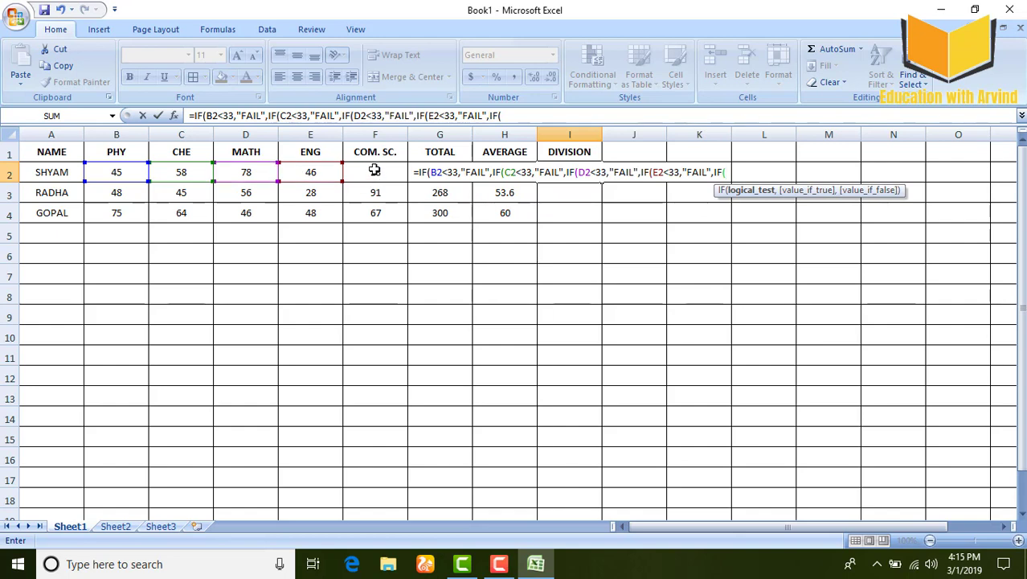
{"action": "left_click", "coordinate": [375, 171]}
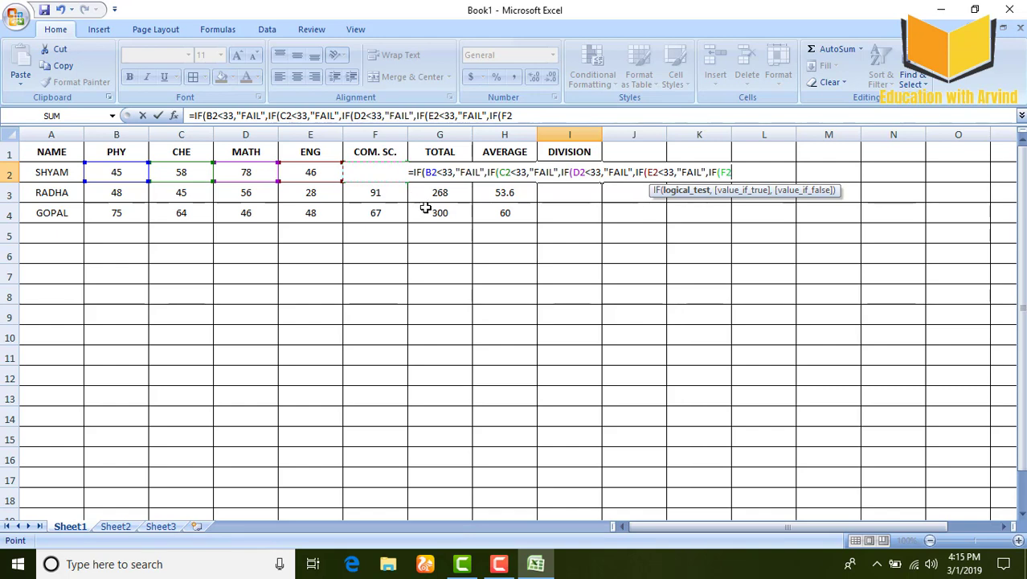
{"action": "type", "text": "<"}
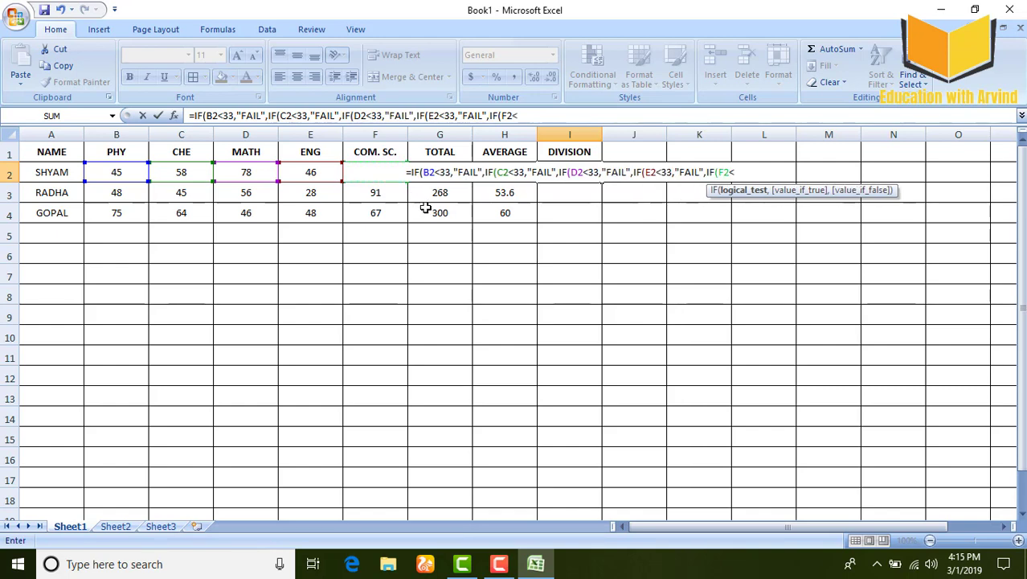
{"action": "type", "text": "33,\""}
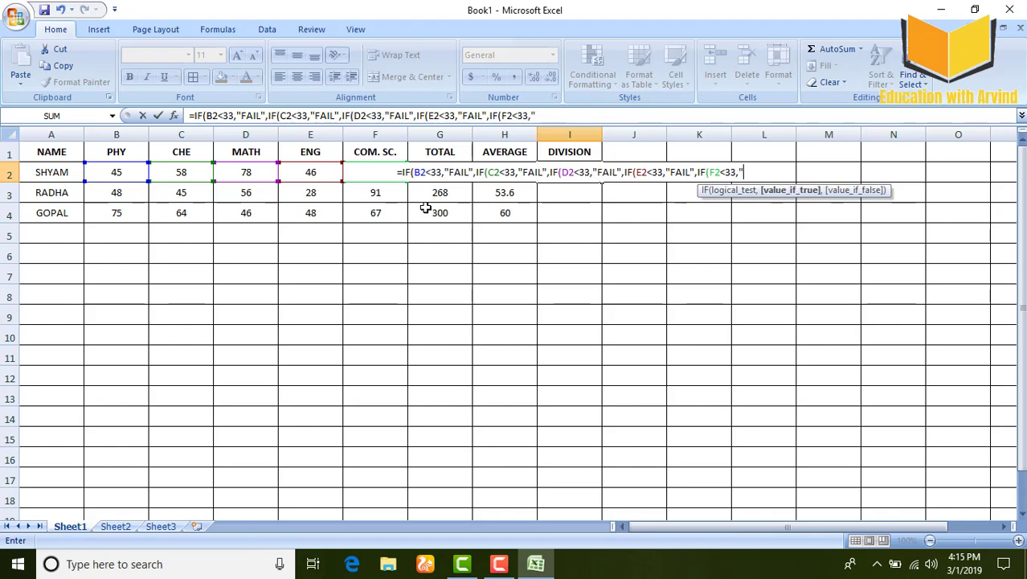
{"action": "type", "text": "FAIL"}
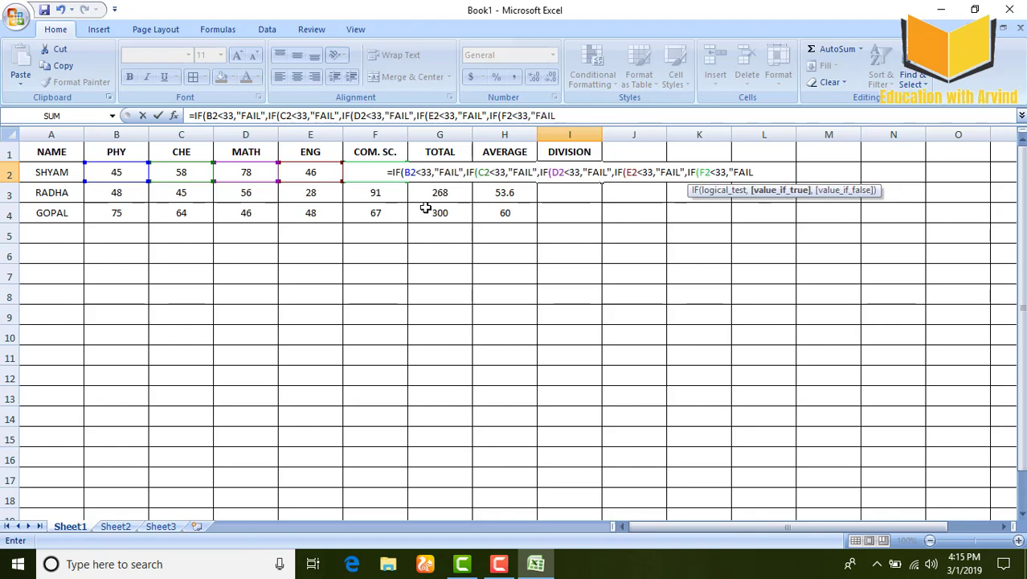
{"action": "type", "text": "\","}
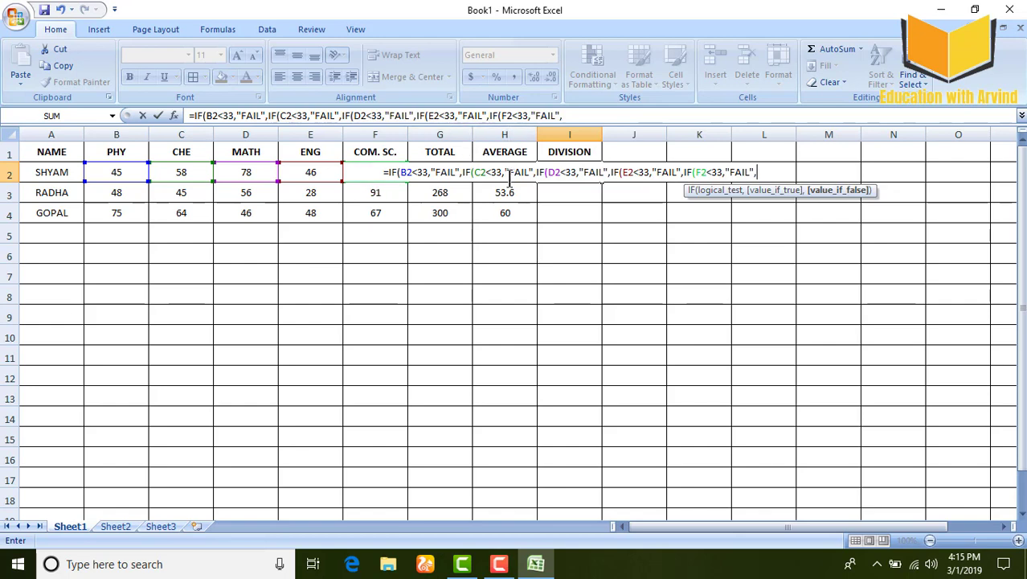
{"action": "type", "text": "IF"}
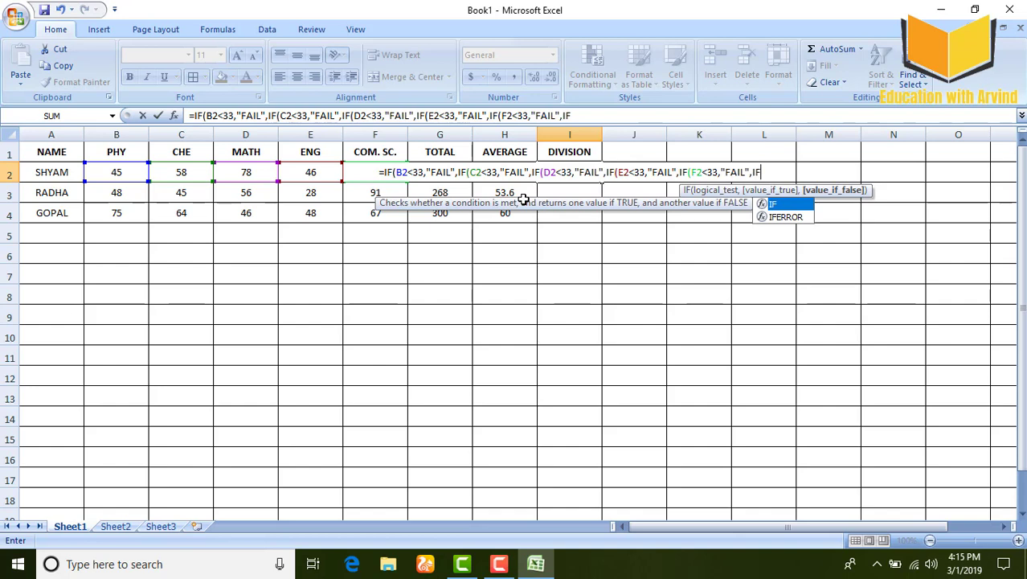
{"action": "type", "text": "("}
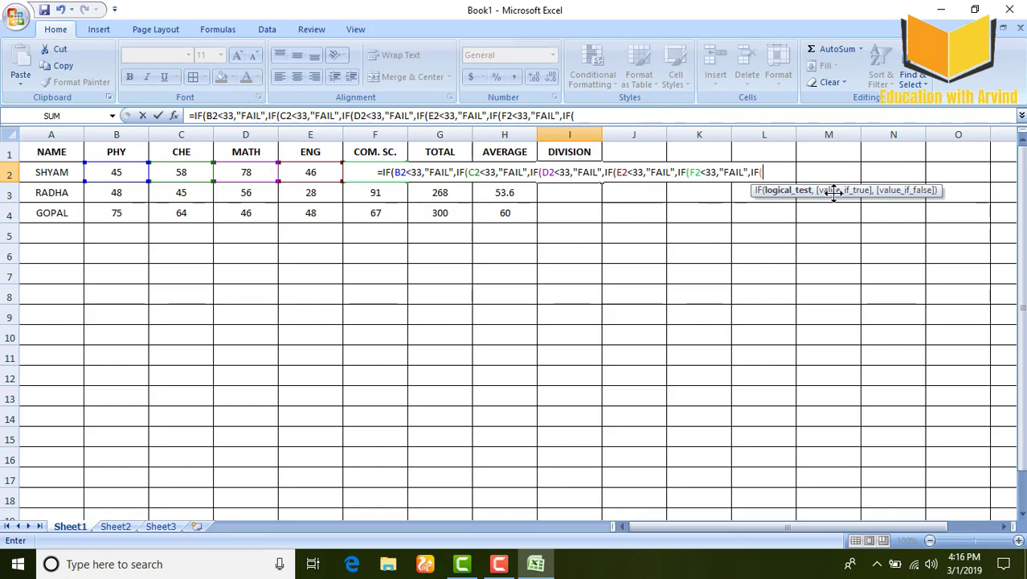
Add grades 1ST for H2>=60, 2ND for >=45, 3RD for >=33, and close all parentheses.
{"action": "type", "text": "H2"}
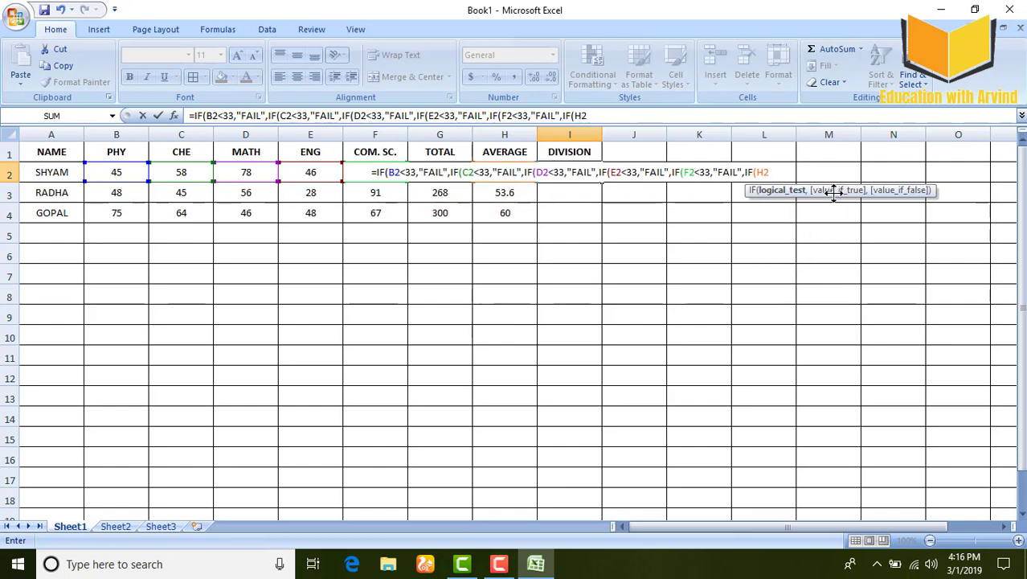
{"action": "type", "text": ">"}
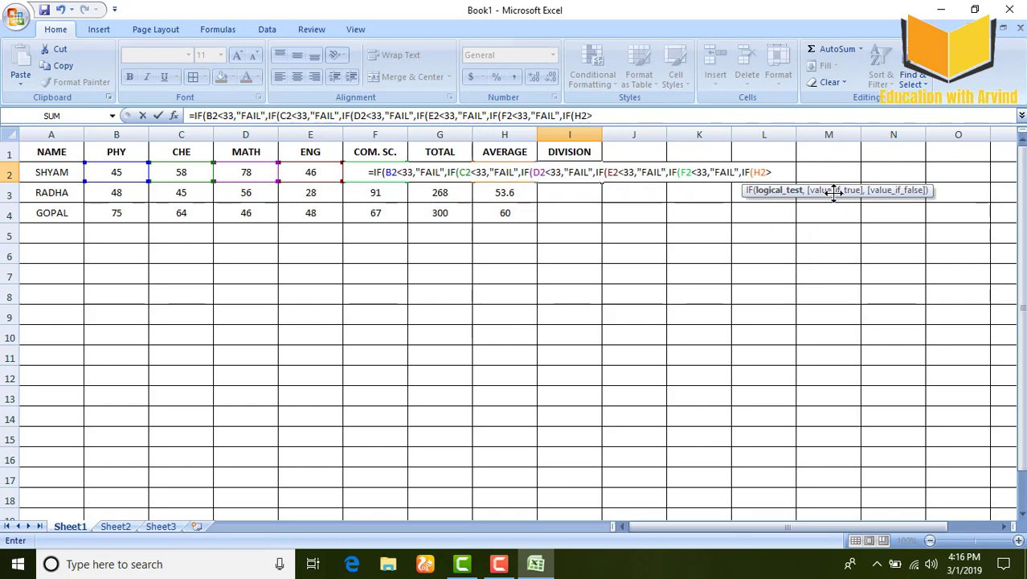
{"action": "type", "text": "=60"}
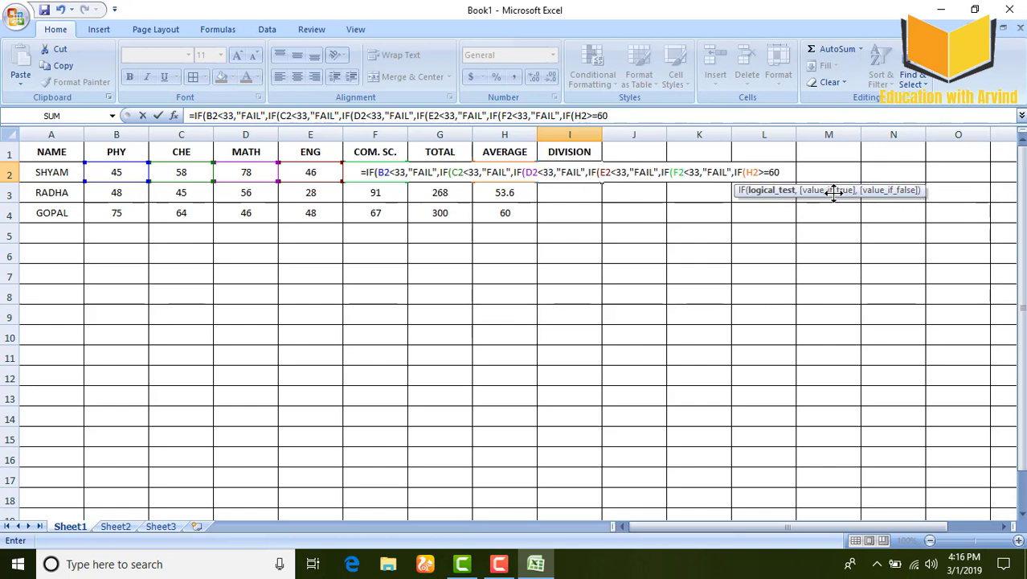
{"action": "type", "text": ",\""}
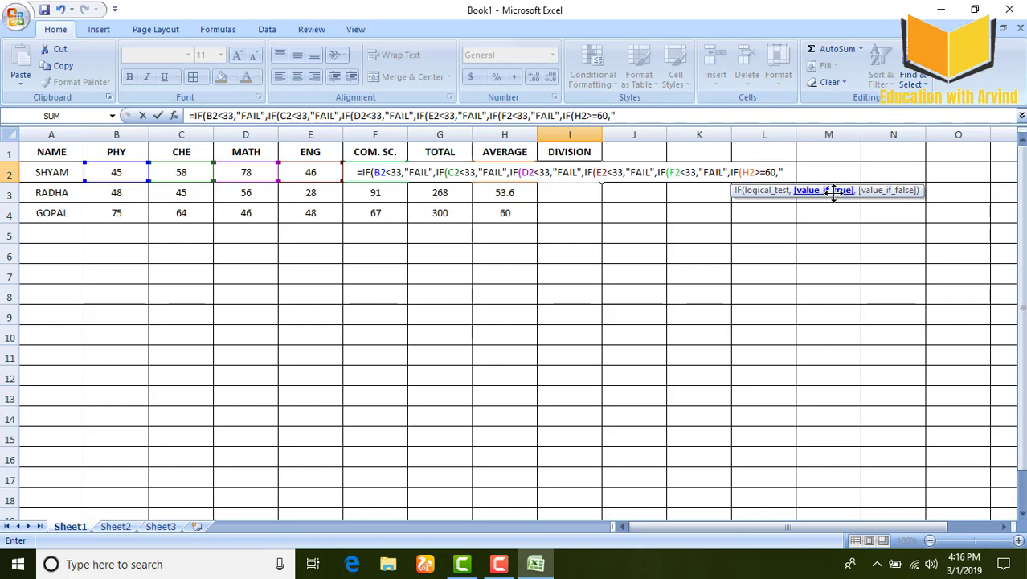
{"action": "type", "text": "1S"}
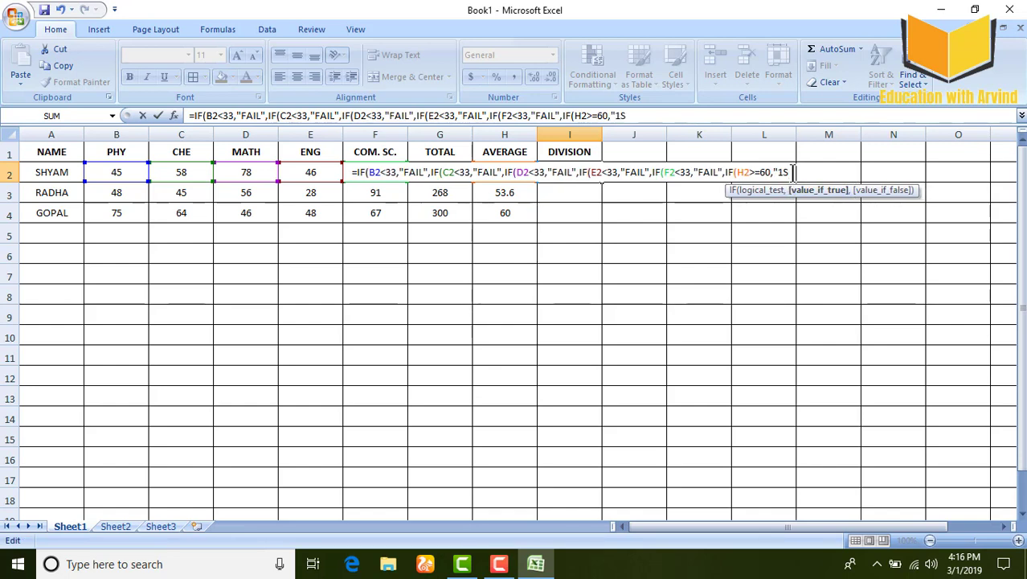
{"action": "type", "text": "T\""}
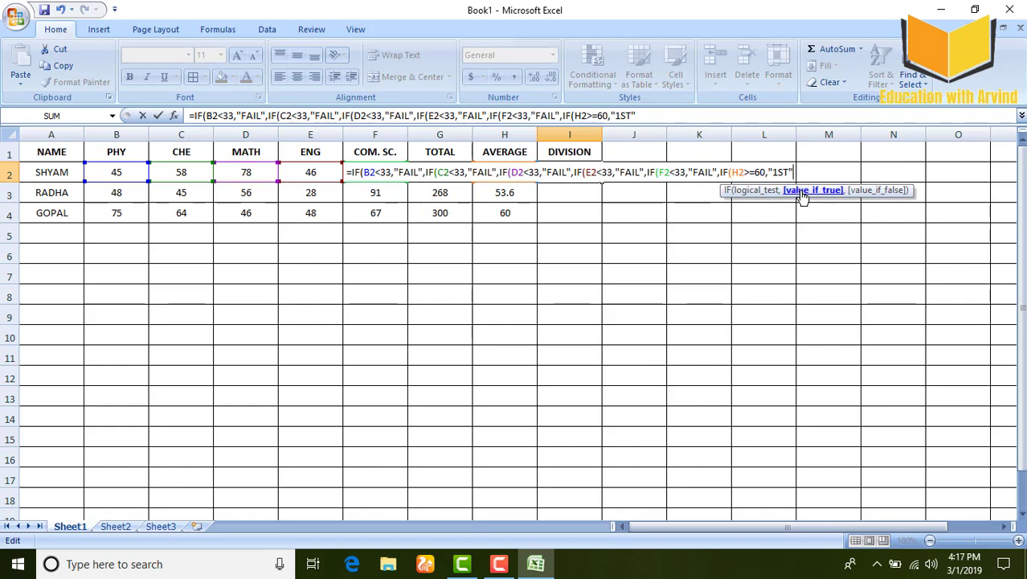
{"action": "type", "text": ",IF"}
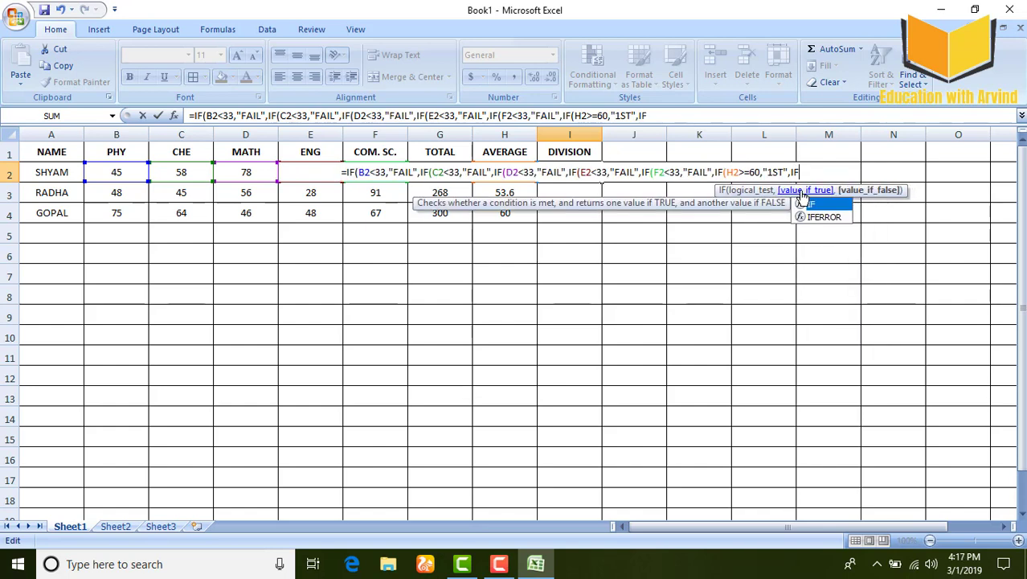
{"action": "type", "text": "("}
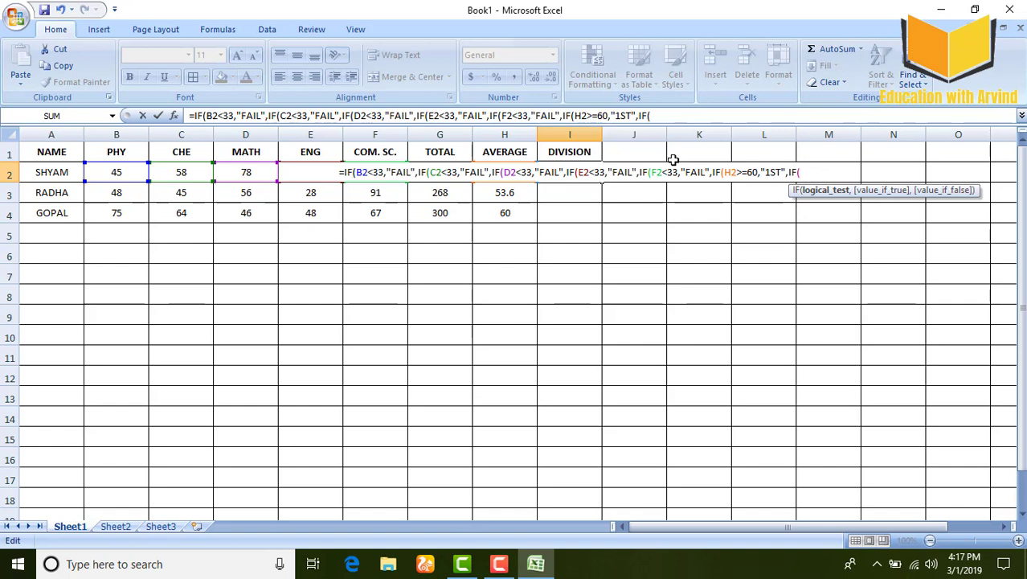
{"action": "type", "text": "H"}
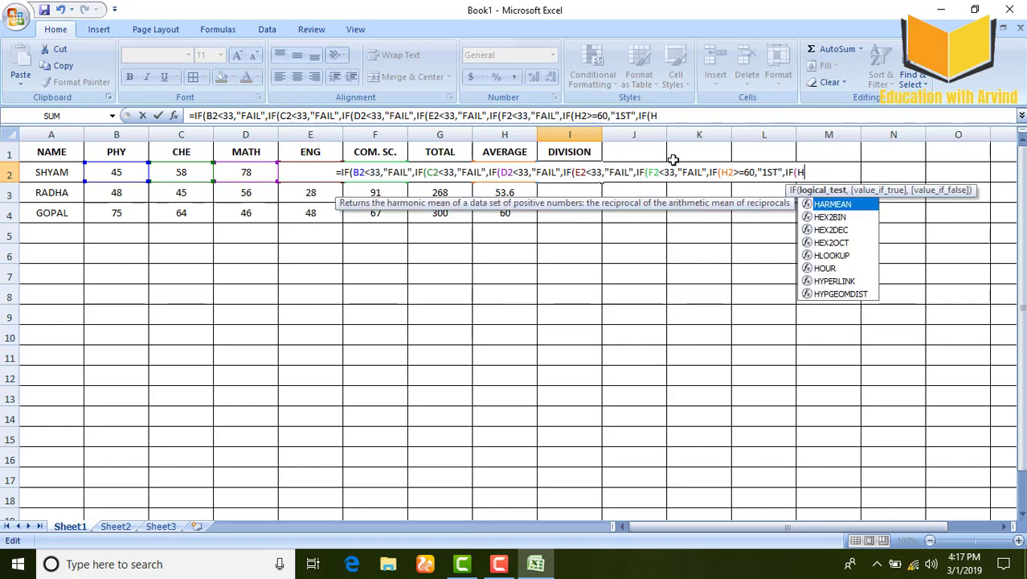
{"action": "key", "text": "Down"}
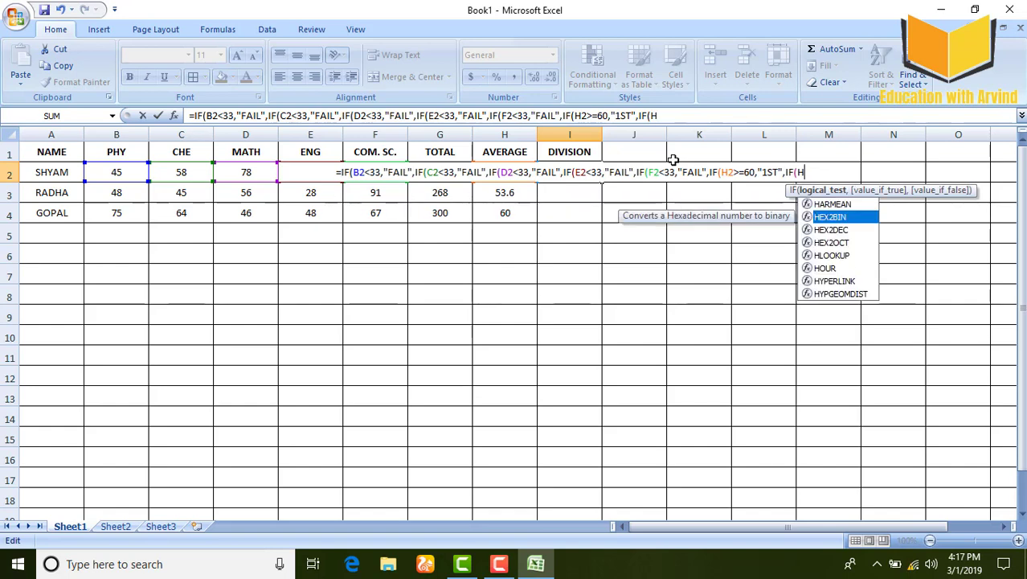
{"action": "type", "text": "2>"}
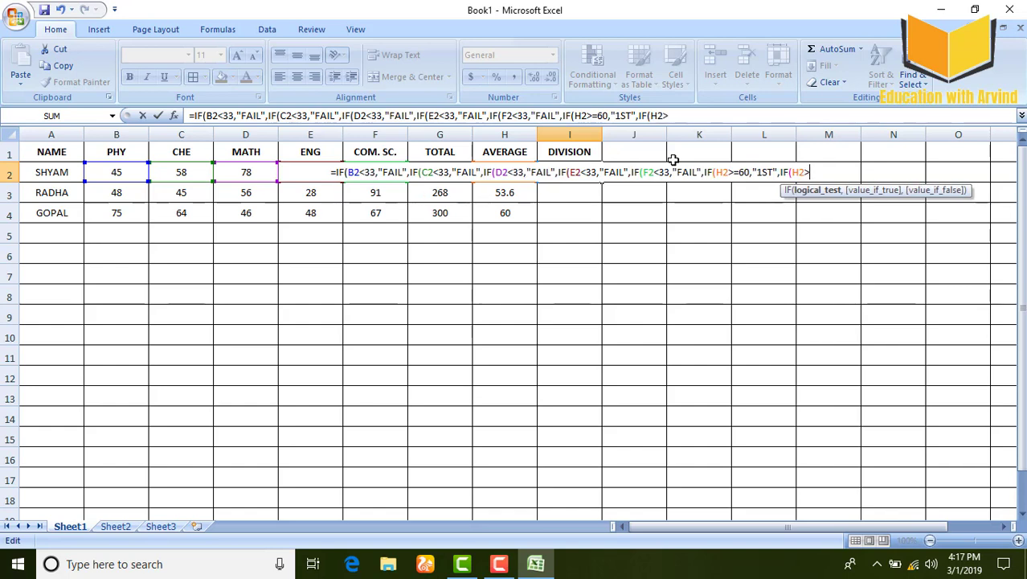
{"action": "type", "text": "="}
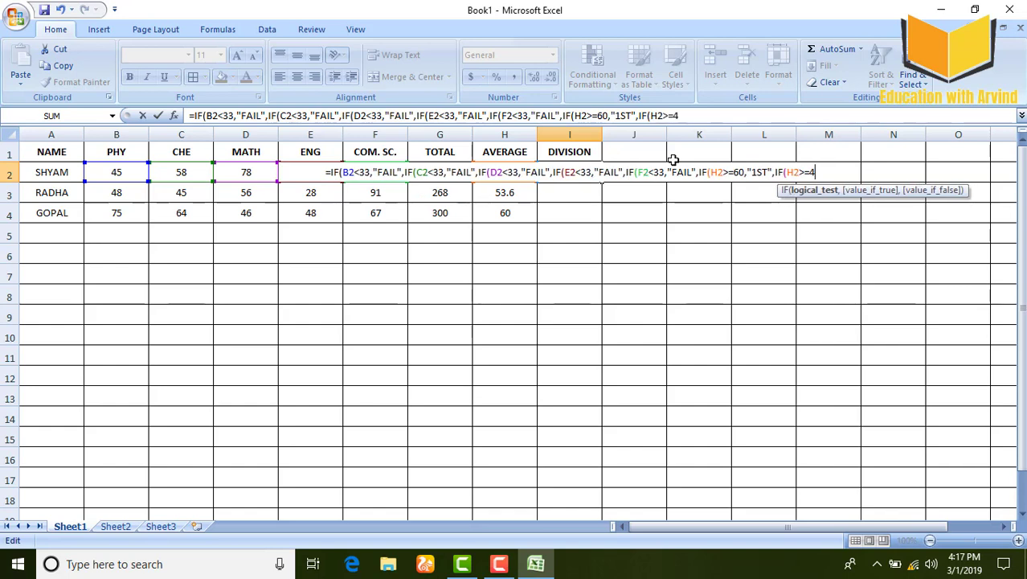
{"action": "type", "text": "45,"}
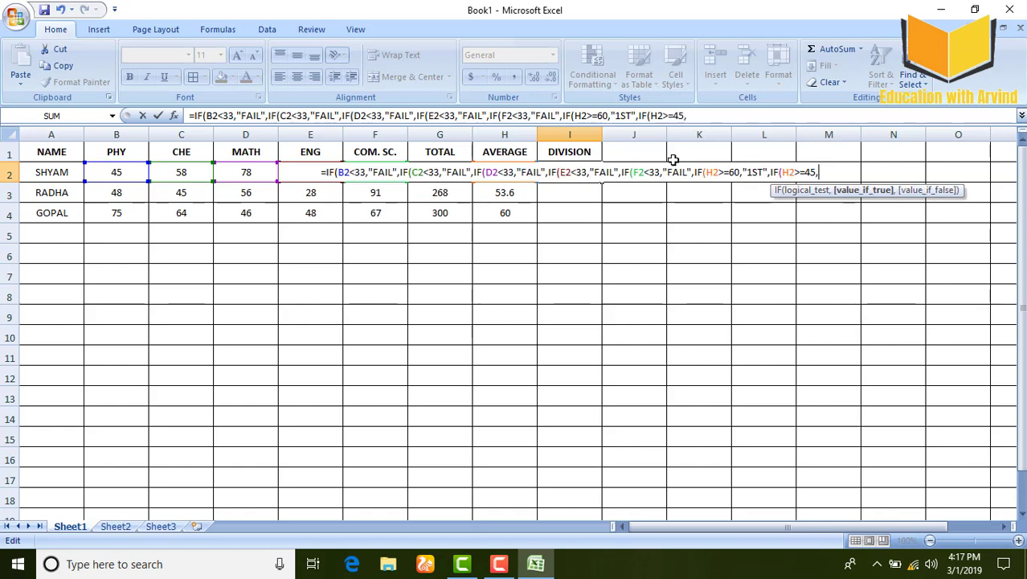
{"action": "type", "text": "\"2N"}
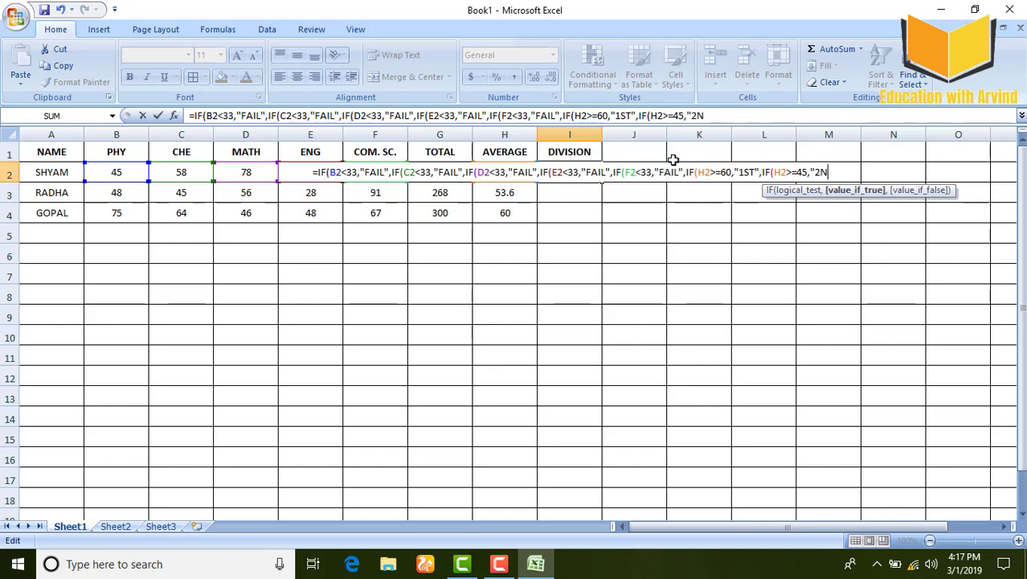
{"action": "type", "text": "D"}
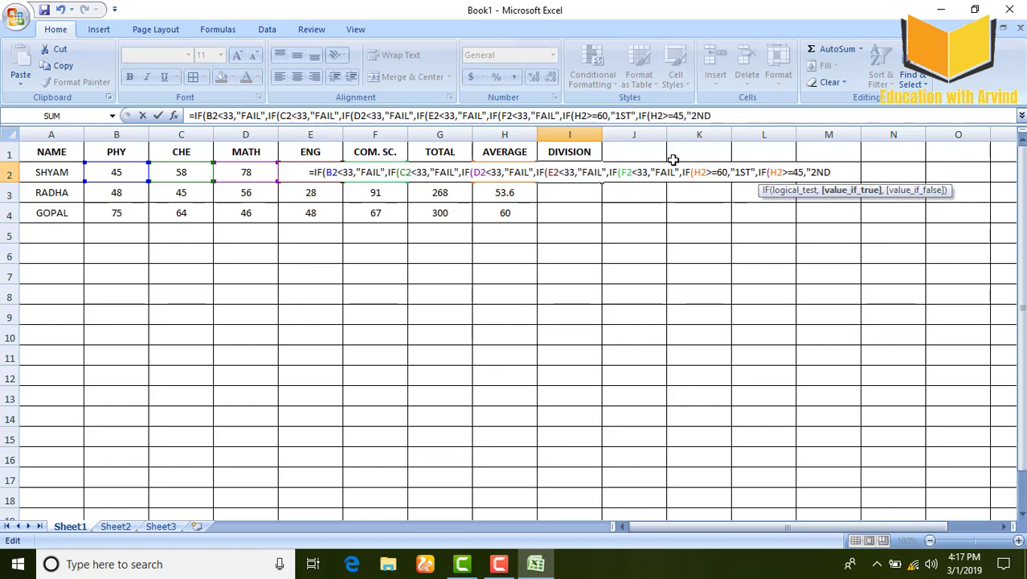
{"action": "type", "text": "\","}
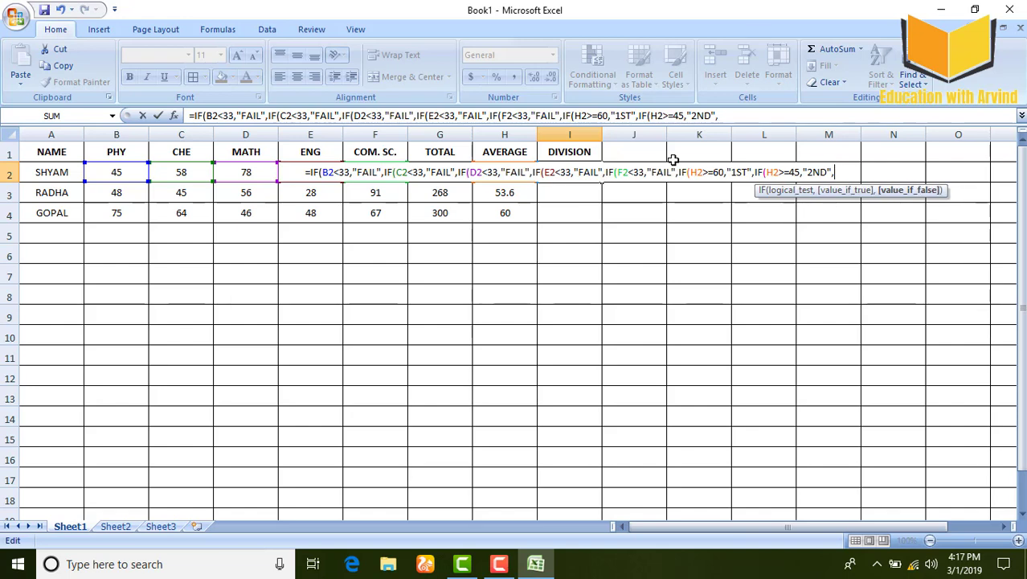
{"action": "type", "text": "IF"}
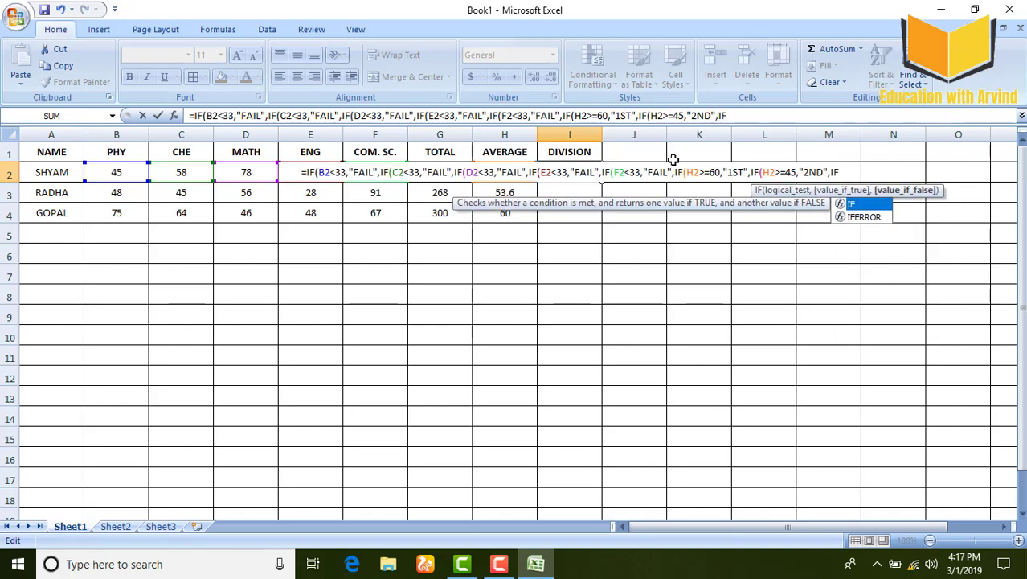
{"action": "type", "text": "("}
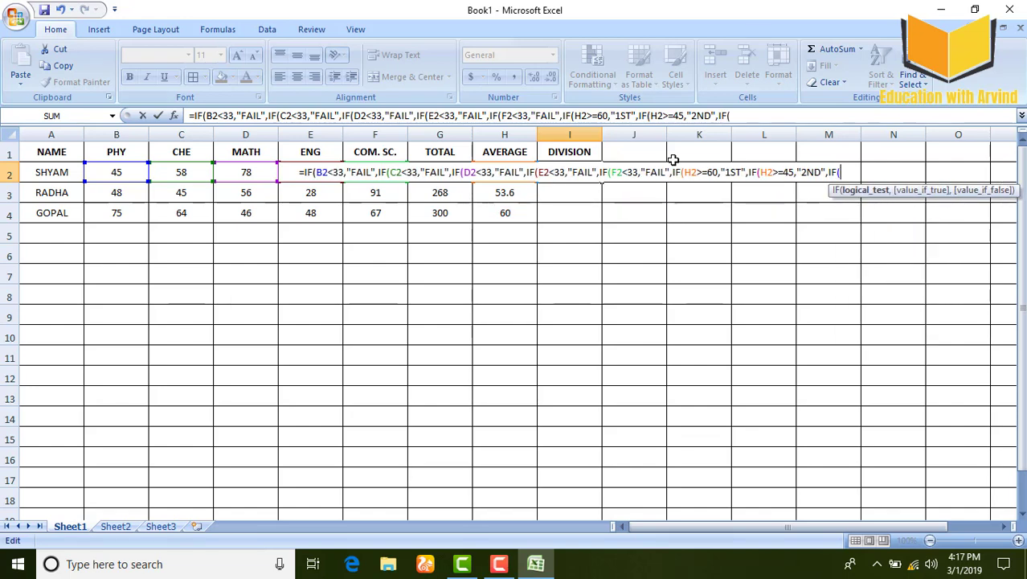
{"action": "type", "text": "H2"}
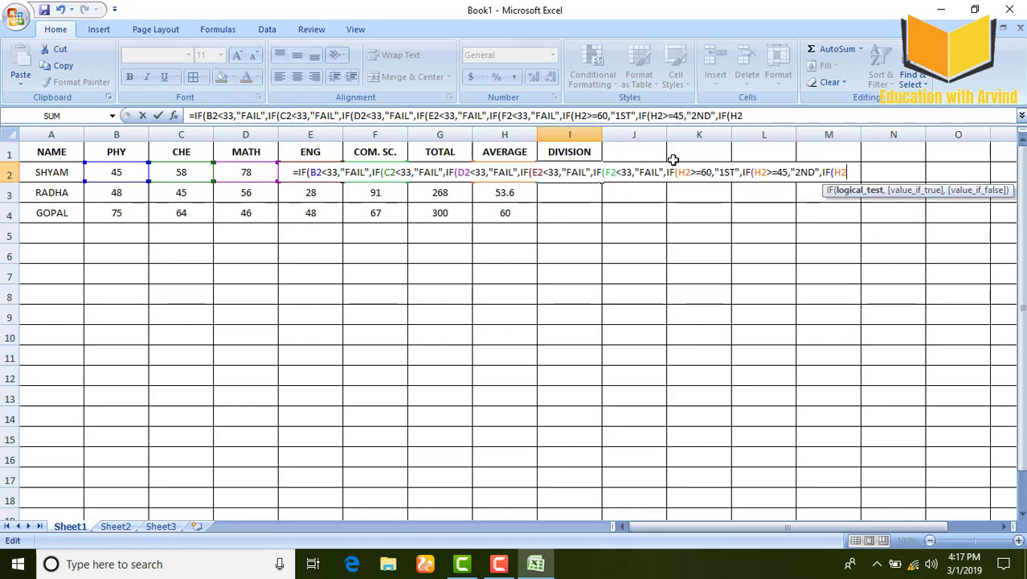
{"action": "type", "text": ">="}
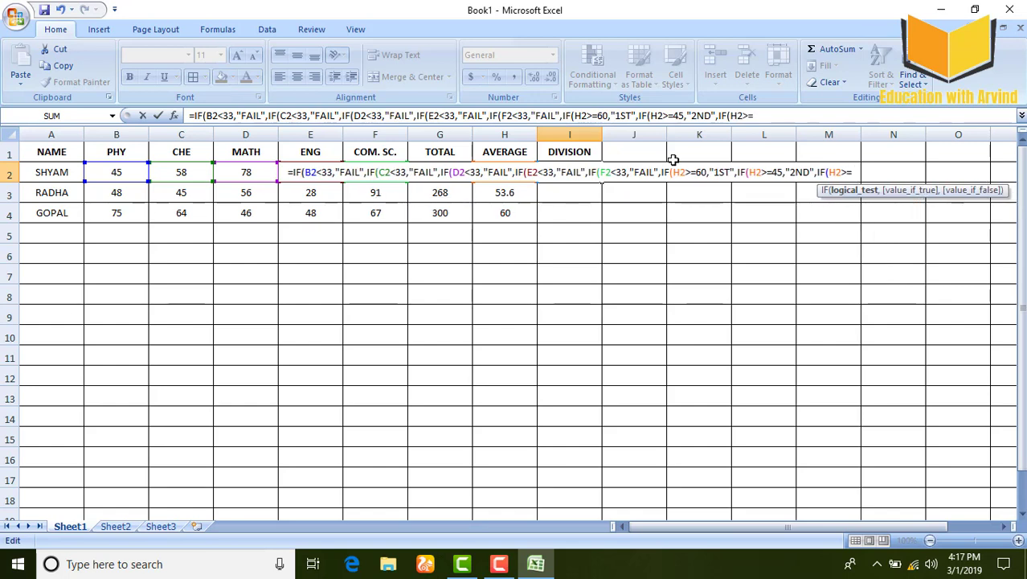
{"action": "type", "text": "33"}
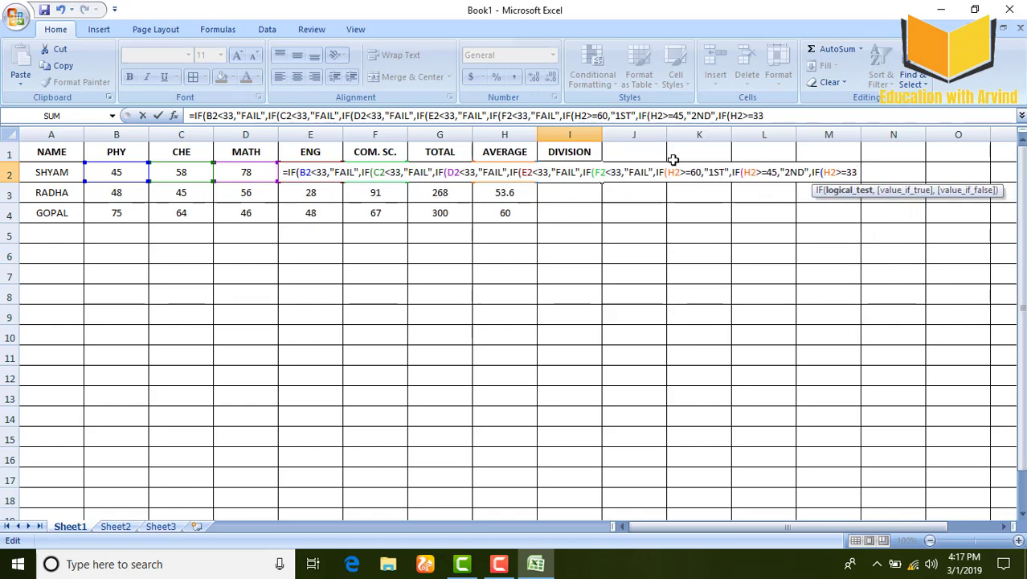
{"action": "type", "text": ","}
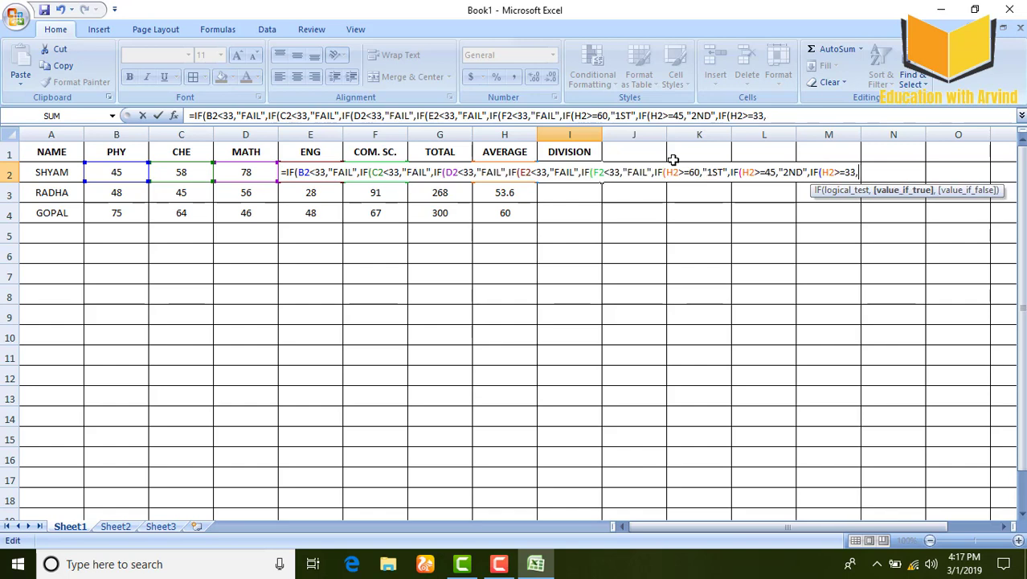
{"action": "type", "text": "\"3"}
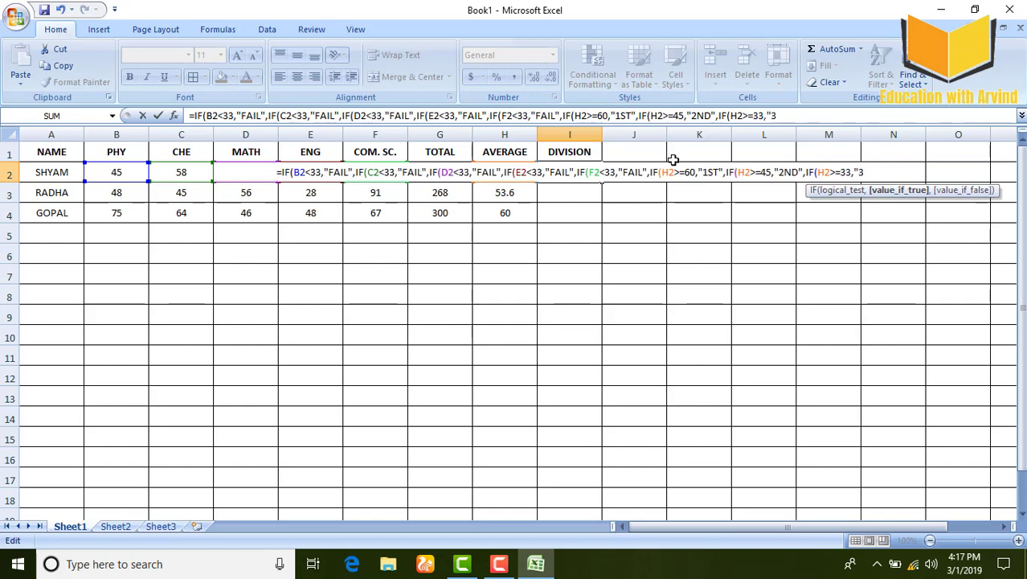
{"action": "type", "text": "RD\""}
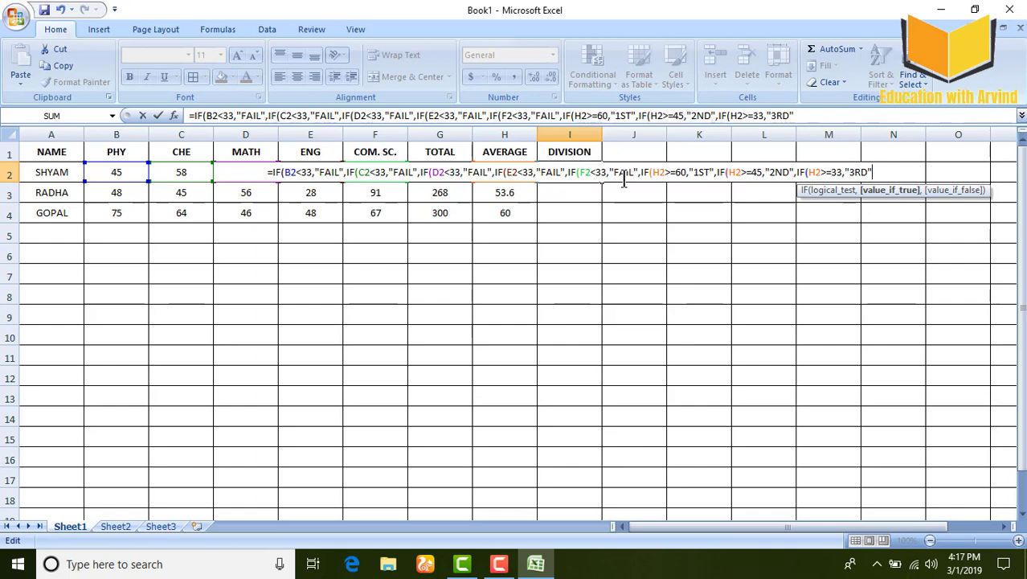
{"action": "type", "text": ")))"}
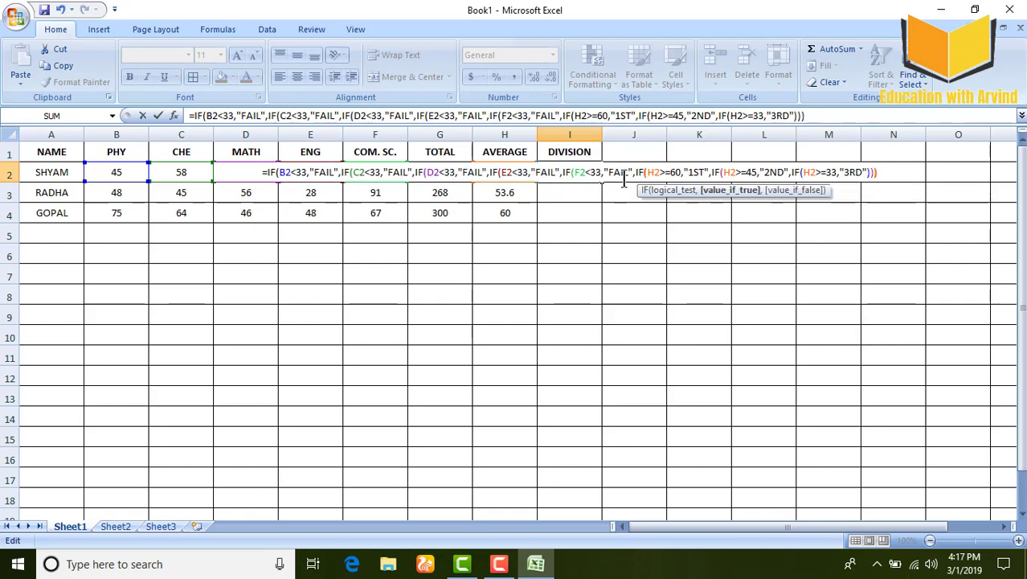
{"action": "type", "text": "))))"}
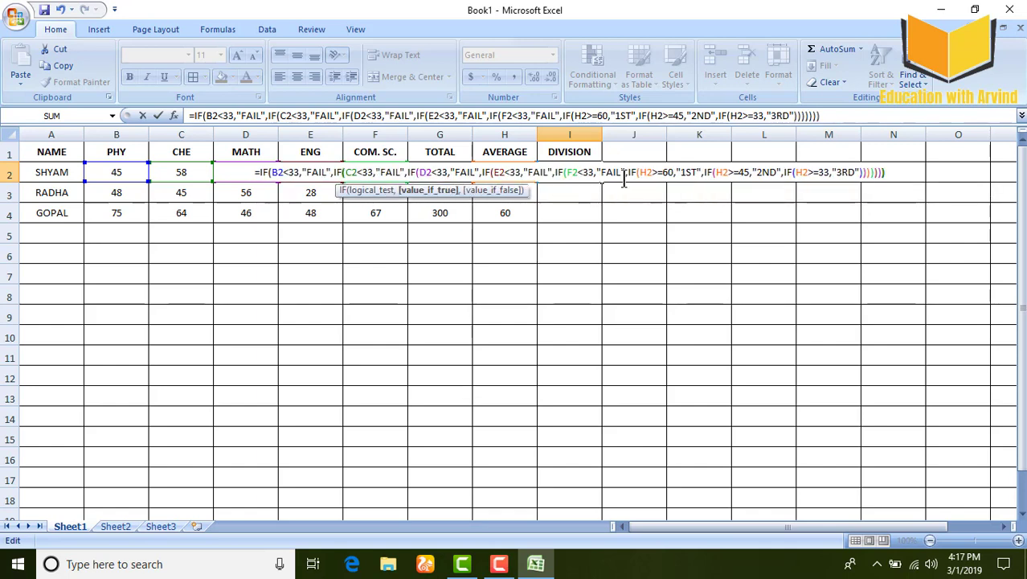
{"action": "type", "text": "))"}
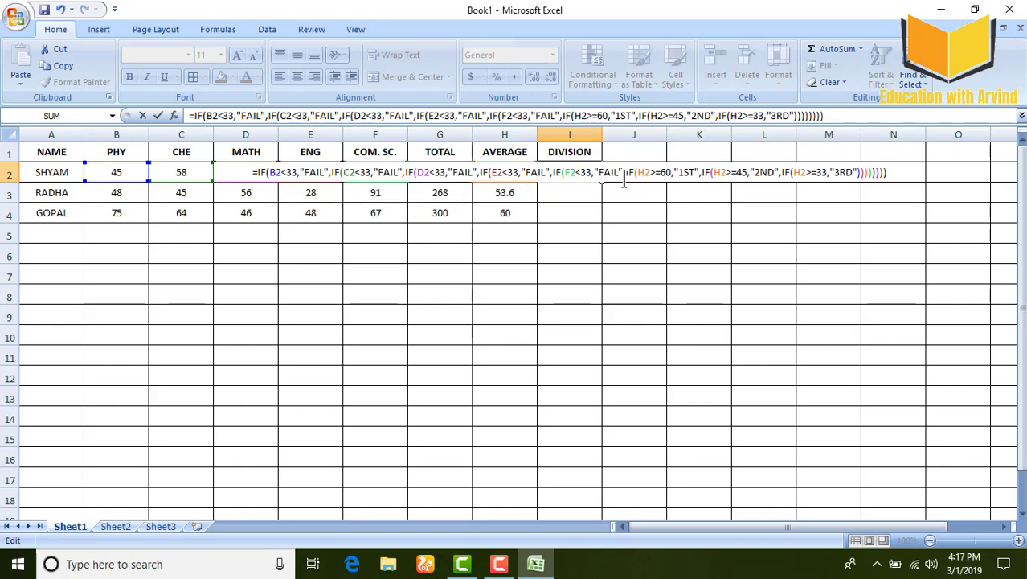
Commit the DIVISION formula in I2 and fill it to I4, giving FAIL, FAIL and 1ST.
{"action": "key", "text": "Return"}
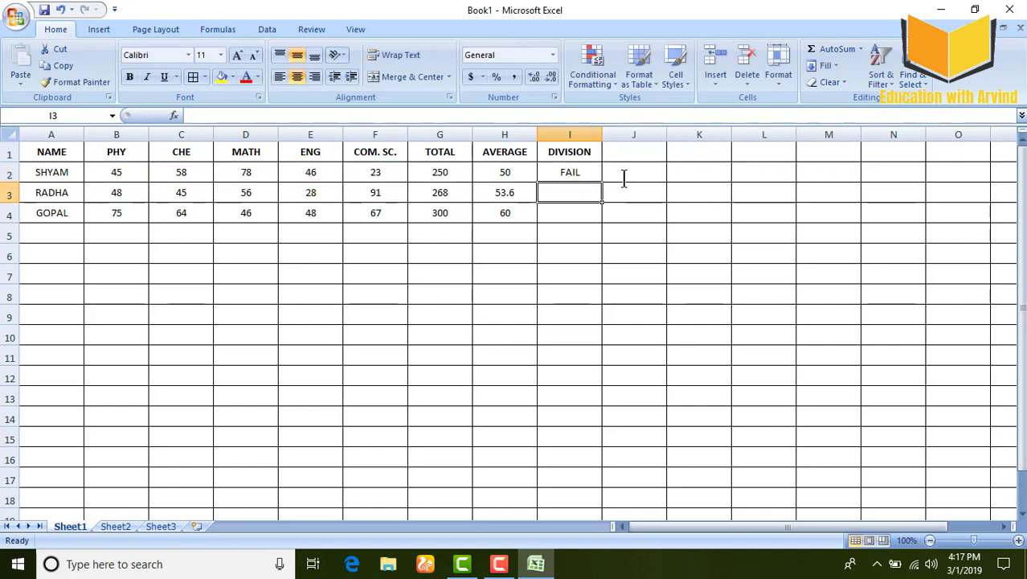
{"action": "left_click", "coordinate": [562, 168]}
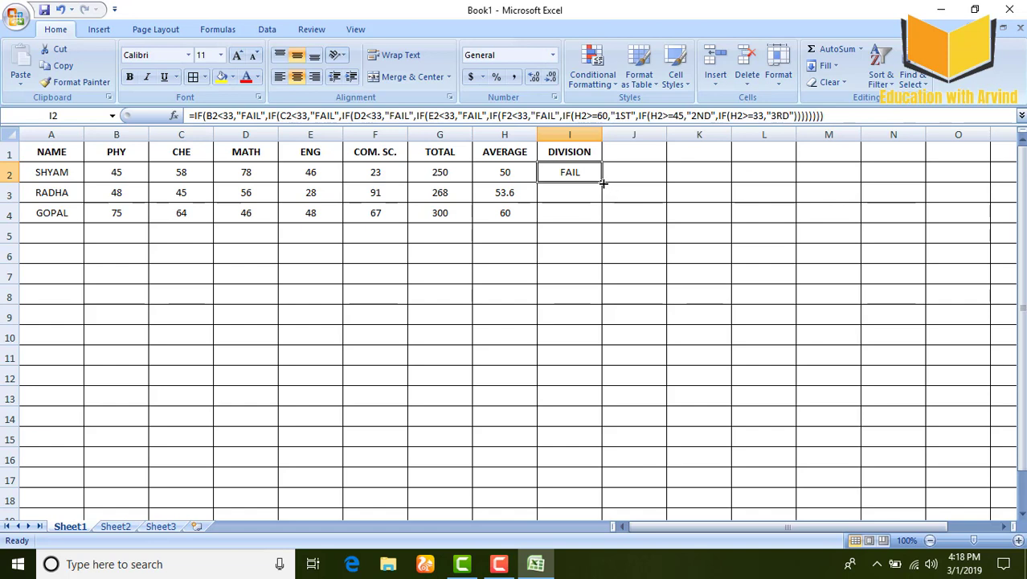
{"action": "left_click_drag", "start_coordinate": [603, 183], "coordinate": [601, 217]}
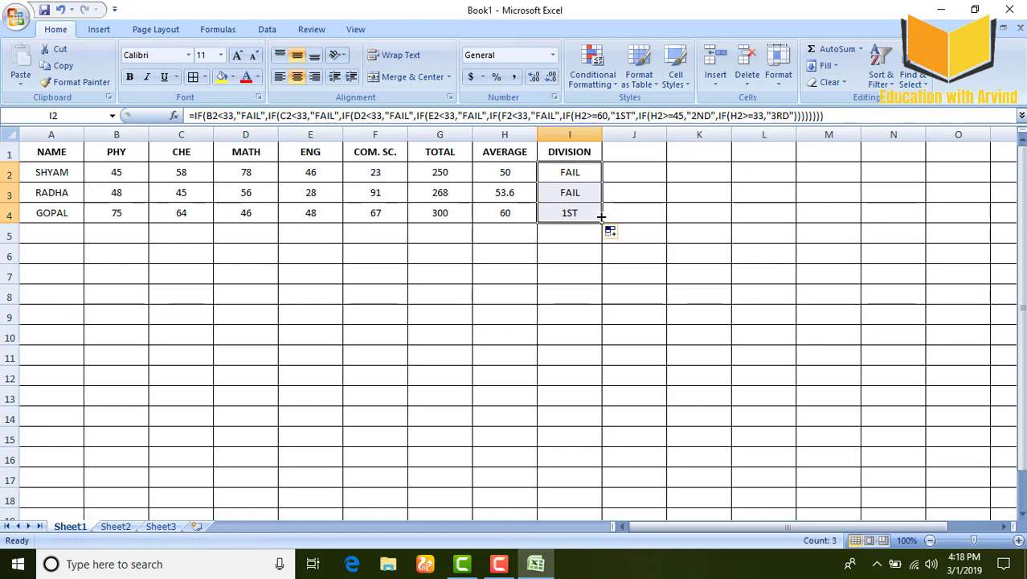
{"action": "left_click", "coordinate": [571, 257]}
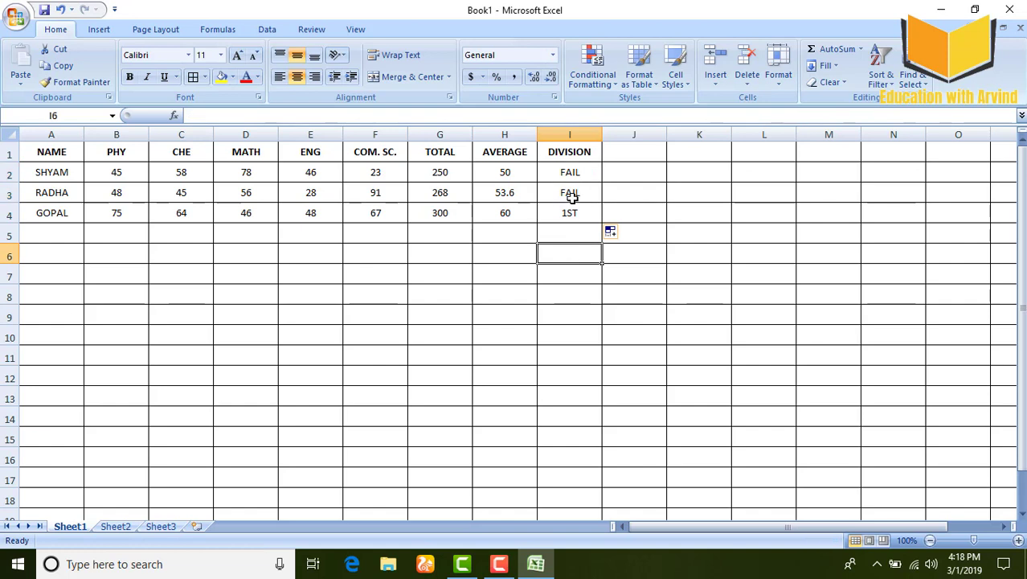
{"action": "left_click", "coordinate": [571, 194]}
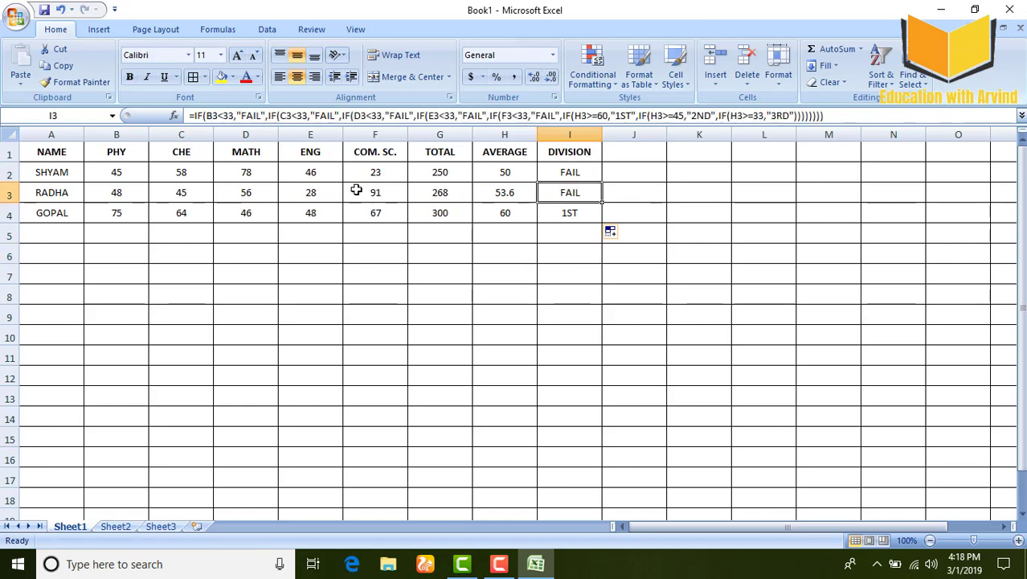
{"action": "left_click", "coordinate": [320, 193]}
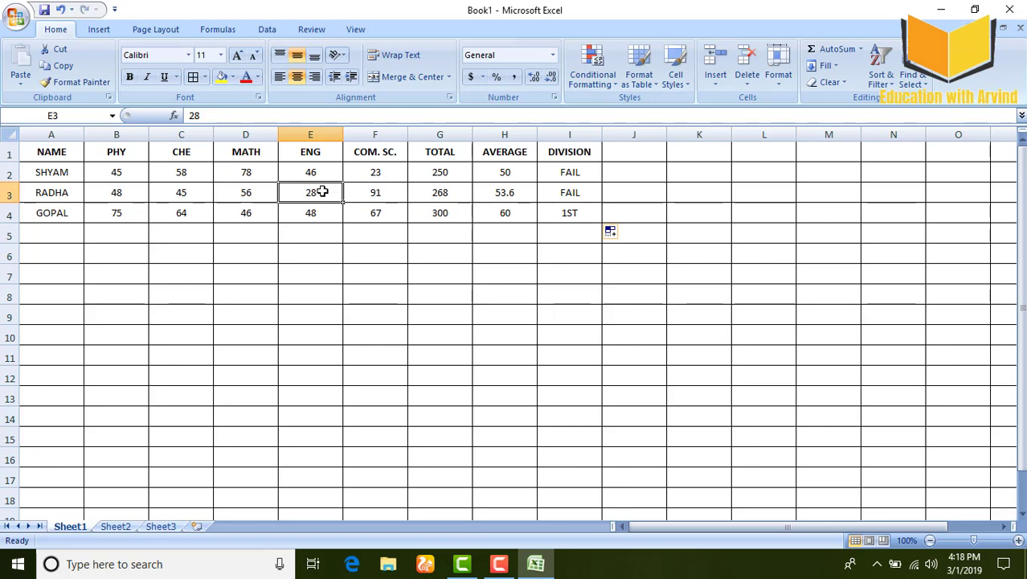
Change E3 to 35 and F2 to 98, turning rows 3 and 2 into 2ND and 1ST.
{"action": "type", "text": "35"}
{"action": "key", "text": "Return"}
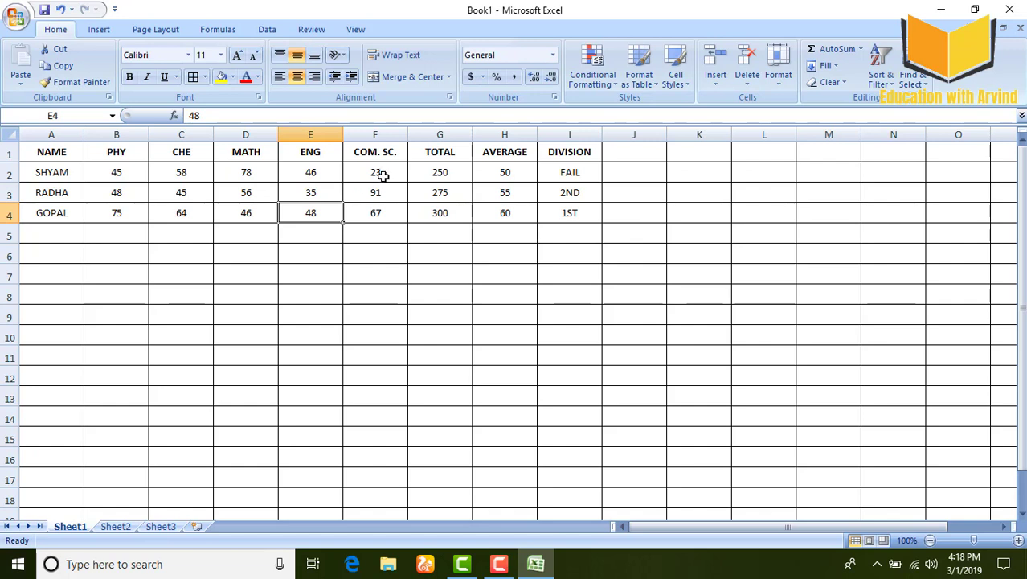
{"action": "left_click", "coordinate": [384, 172]}
{"action": "type", "text": "9"}
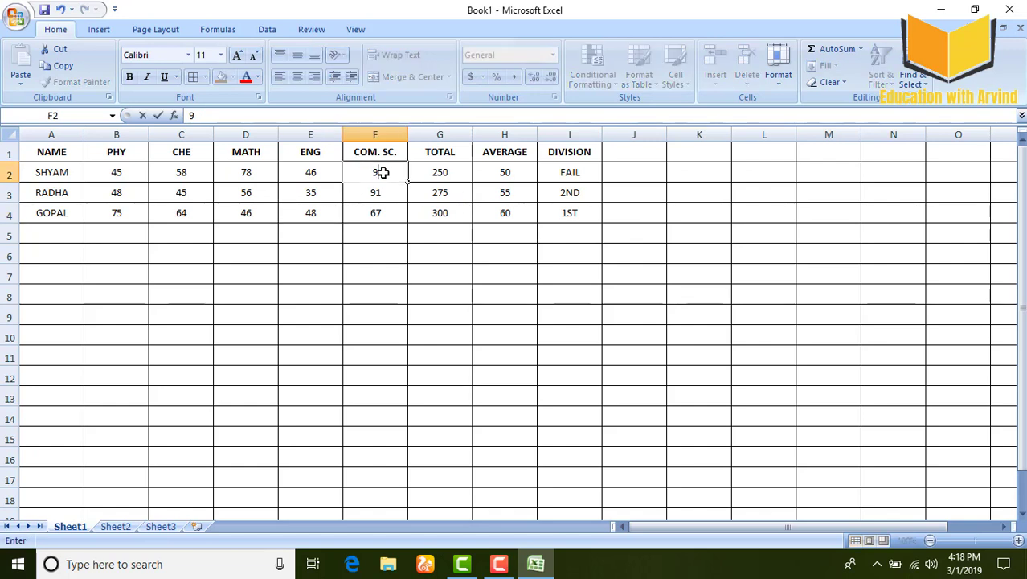
{"action": "type", "text": "8"}
{"action": "key", "text": "Return"}
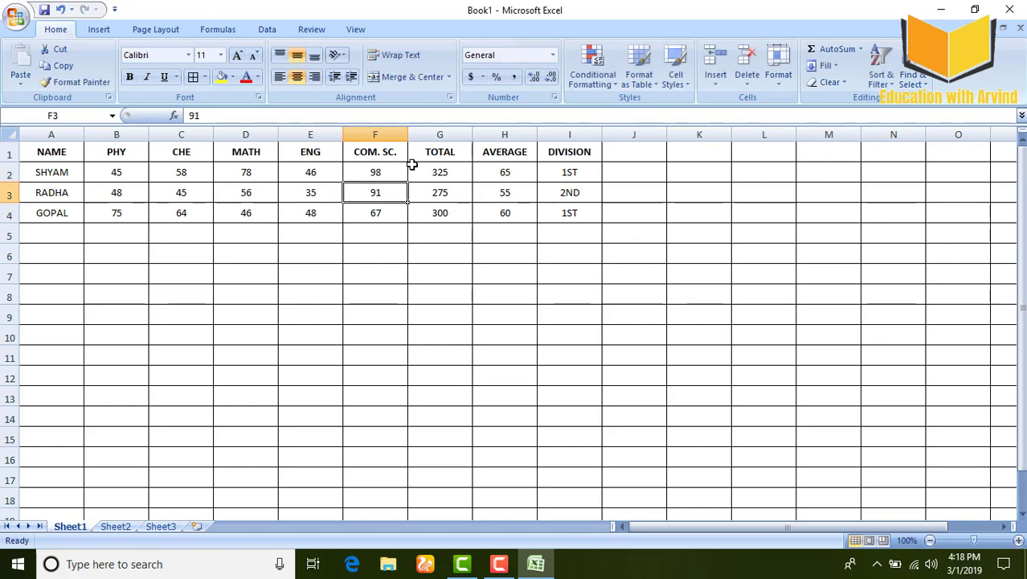